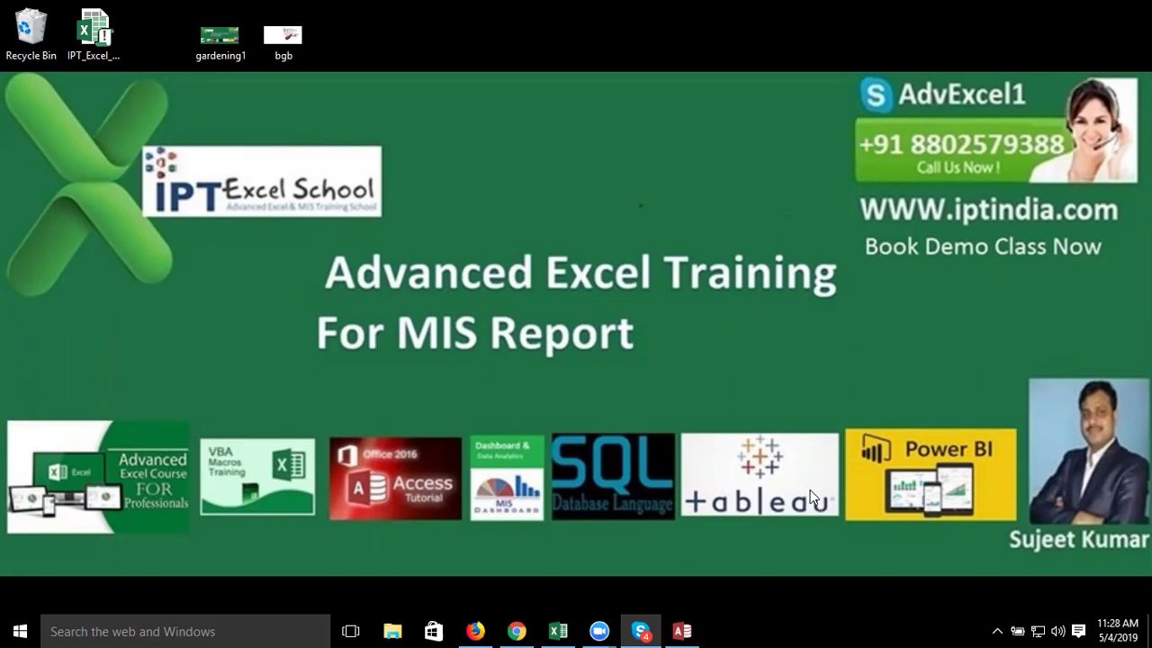
- Bring up Database1 in Access and maximize its window to fill the screen
{"action": "left_click", "coordinate": [682, 631]}
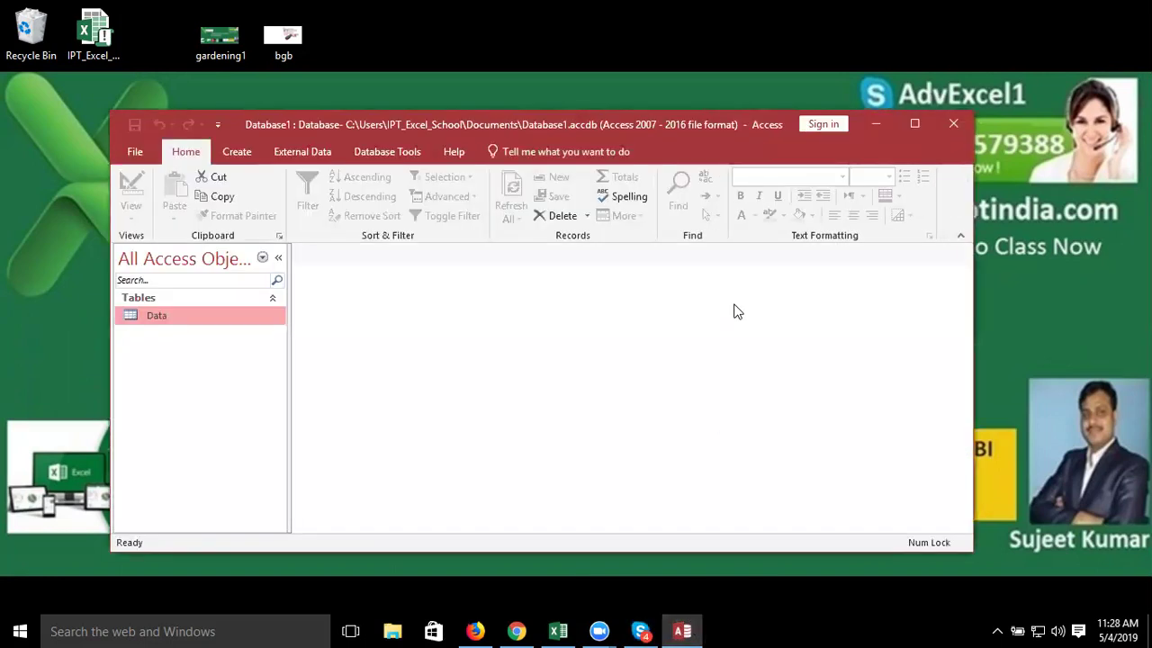
{"action": "double_click", "coordinate": [664, 126]}
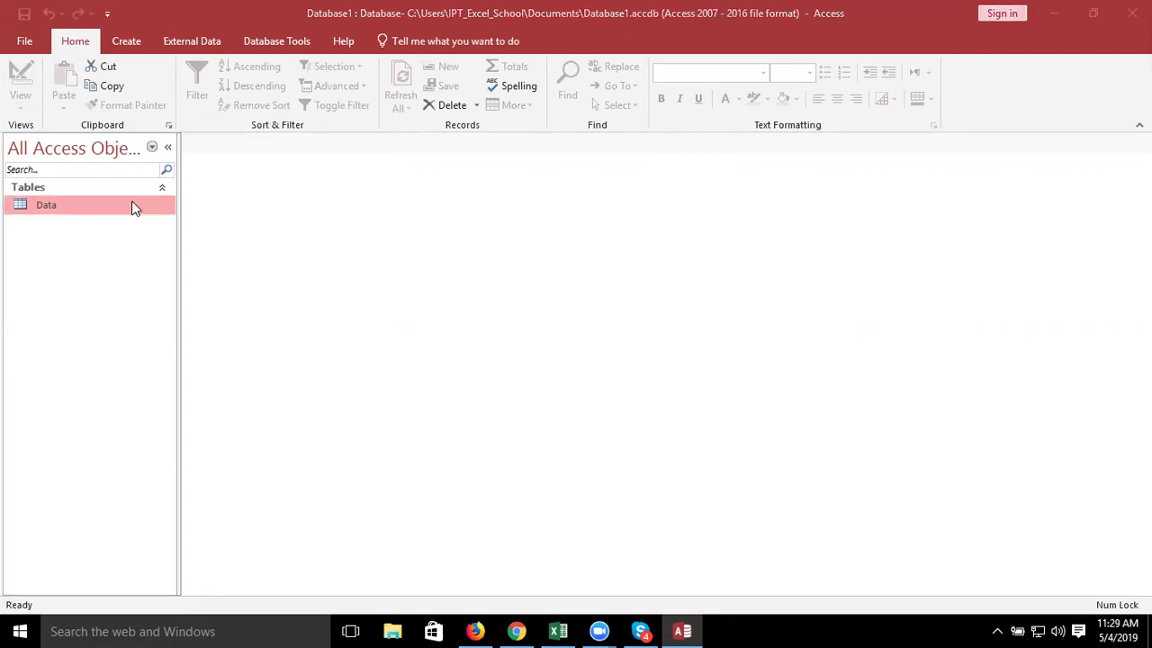
- In the Data table, enter the customer's name and today's purchase date (5/4/2019)
{"action": "double_click", "coordinate": [131, 204]}
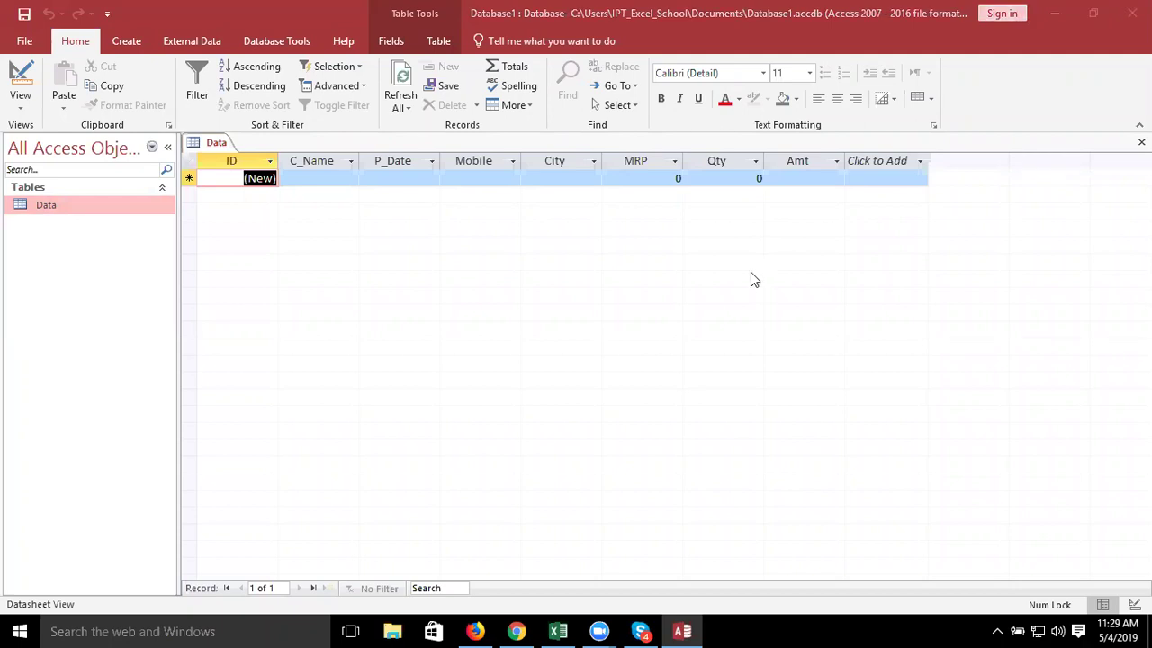
{"action": "left_click", "coordinate": [338, 180]}
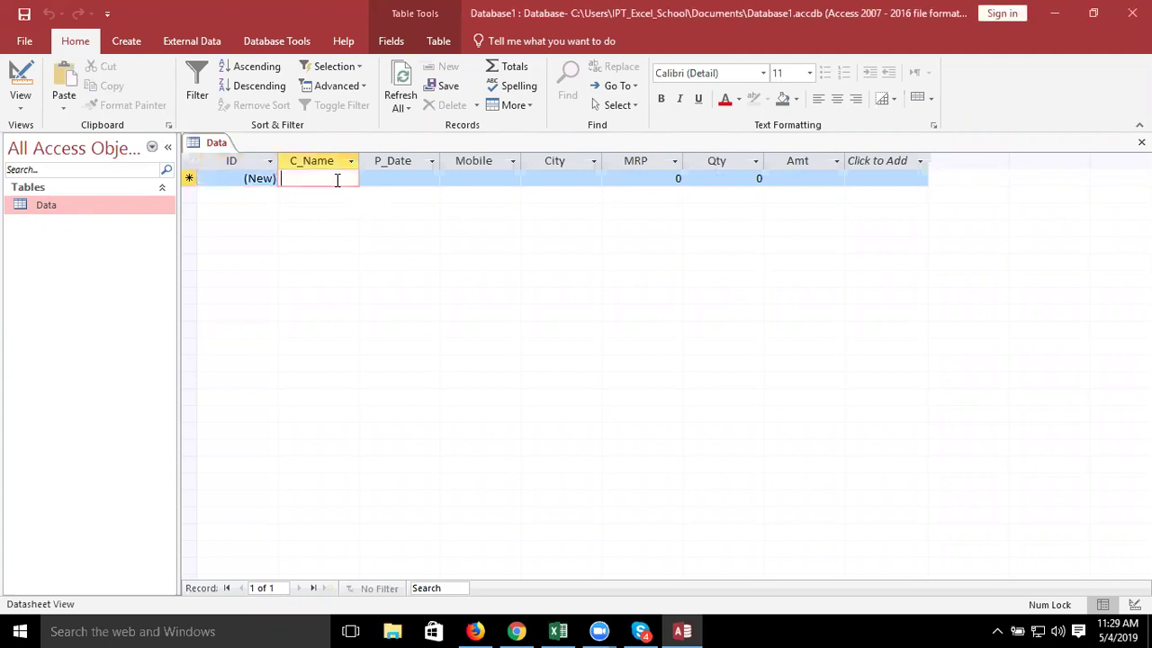
{"action": "double_click", "coordinate": [108, 212]}
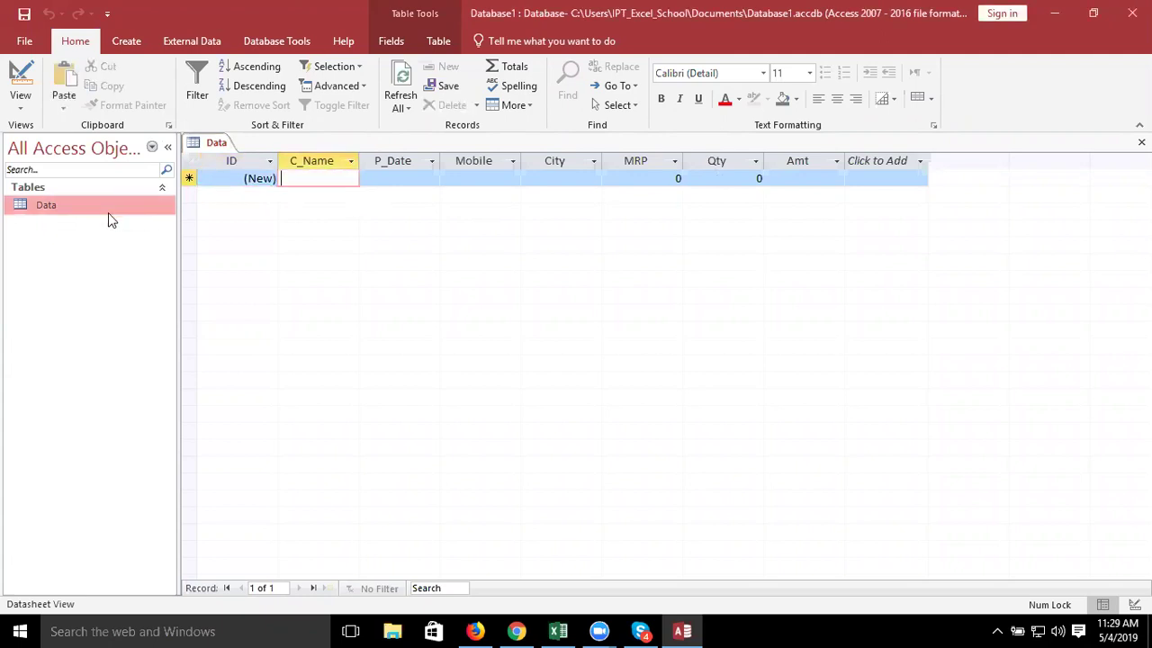
{"action": "type", "text": "Puja"}
{"action": "key", "text": "Tab"}
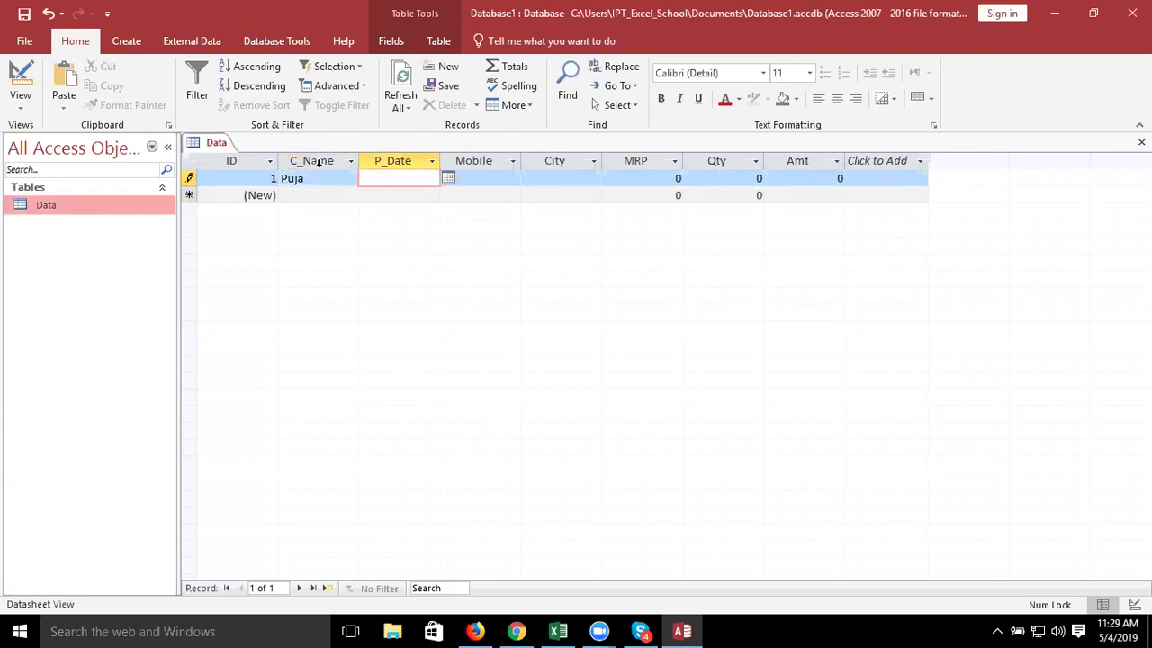
{"action": "left_click", "coordinate": [447, 177]}
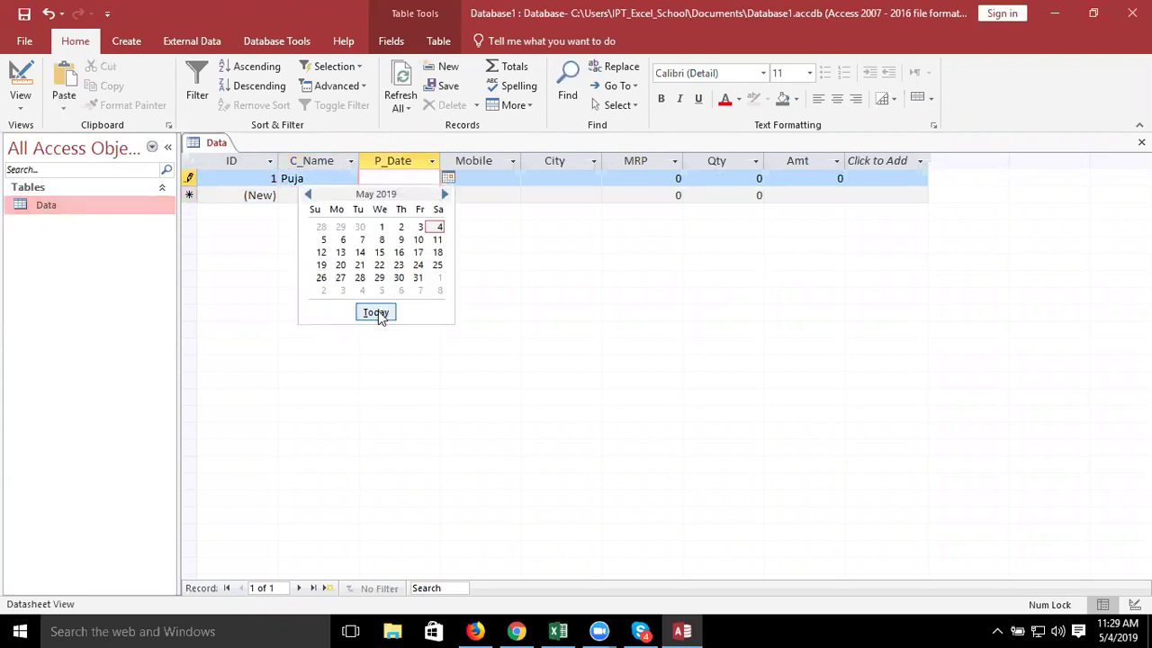
{"action": "left_click", "coordinate": [376, 312]}
- Fill in the mobile number, city Delhi, MRP 25 and Qty 36 so Amt becomes 900
{"action": "left_click", "coordinate": [481, 178]}
{"action": "key", "text": "Tab"}
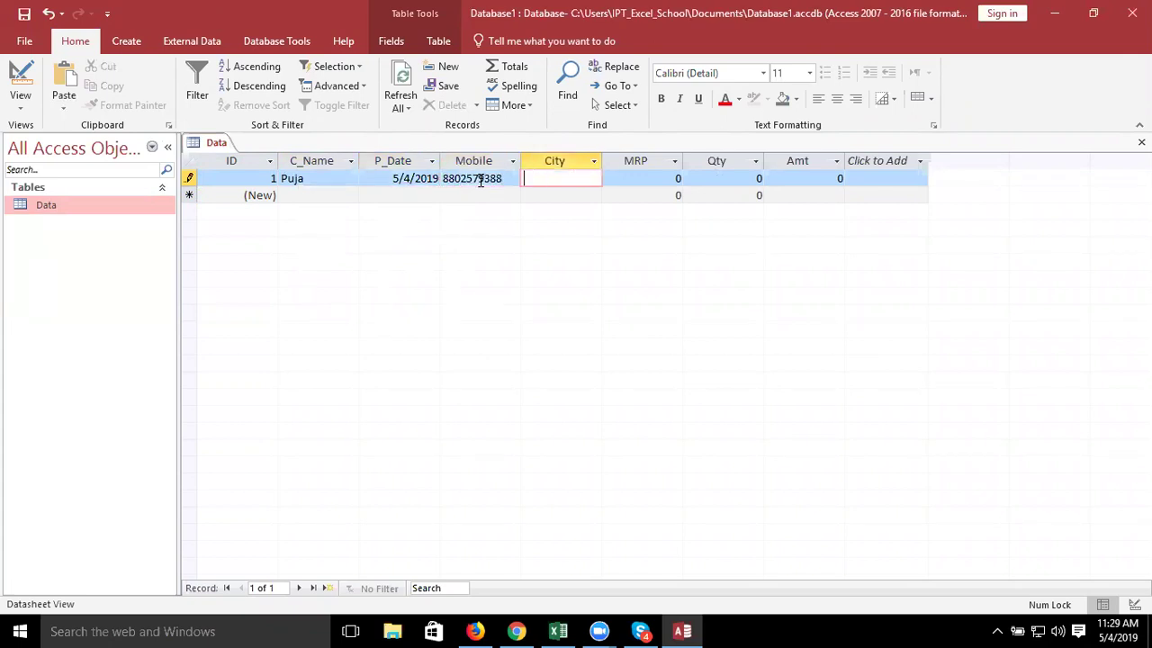
{"action": "type", "text": "Delhi"}
{"action": "key", "text": "Tab"}
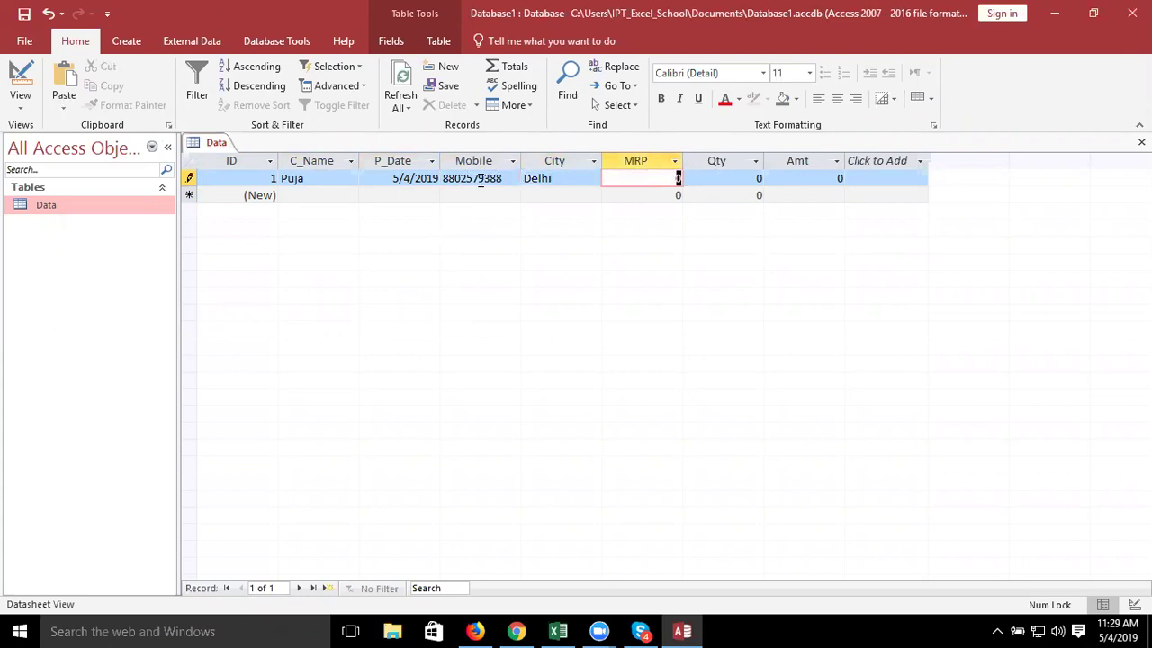
{"action": "type", "text": "25"}
{"action": "key", "text": "Tab"}
{"action": "type", "text": "36"}
{"action": "key", "text": "Tab"}
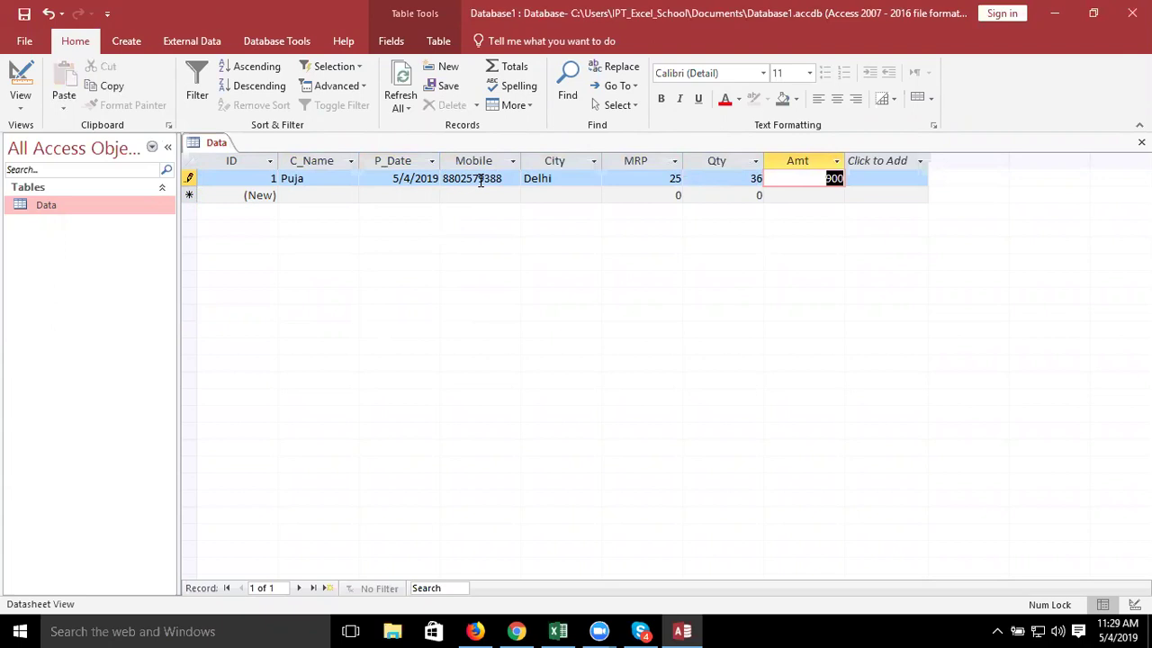
{"action": "key", "text": "Tab"}
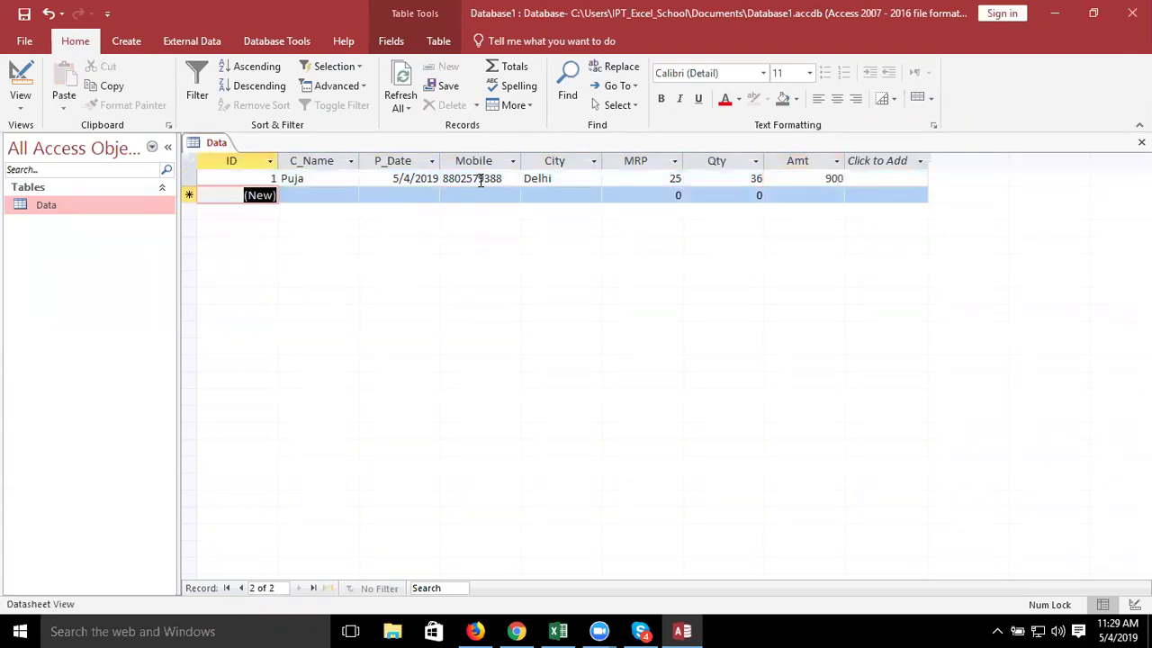
{"action": "key", "text": "Tab"}
{"action": "key", "text": "Tab"}
{"action": "key", "text": "Tab"}
{"action": "key", "text": "Tab"}
{"action": "key", "text": "Tab"}
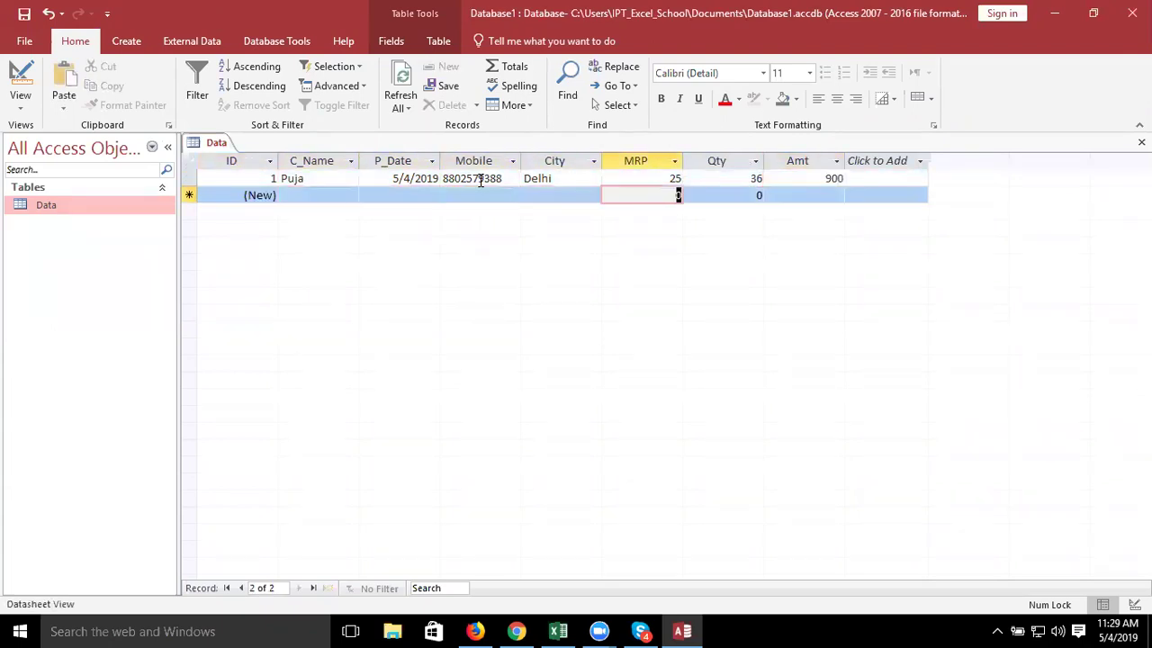
{"action": "key", "text": "Tab"}
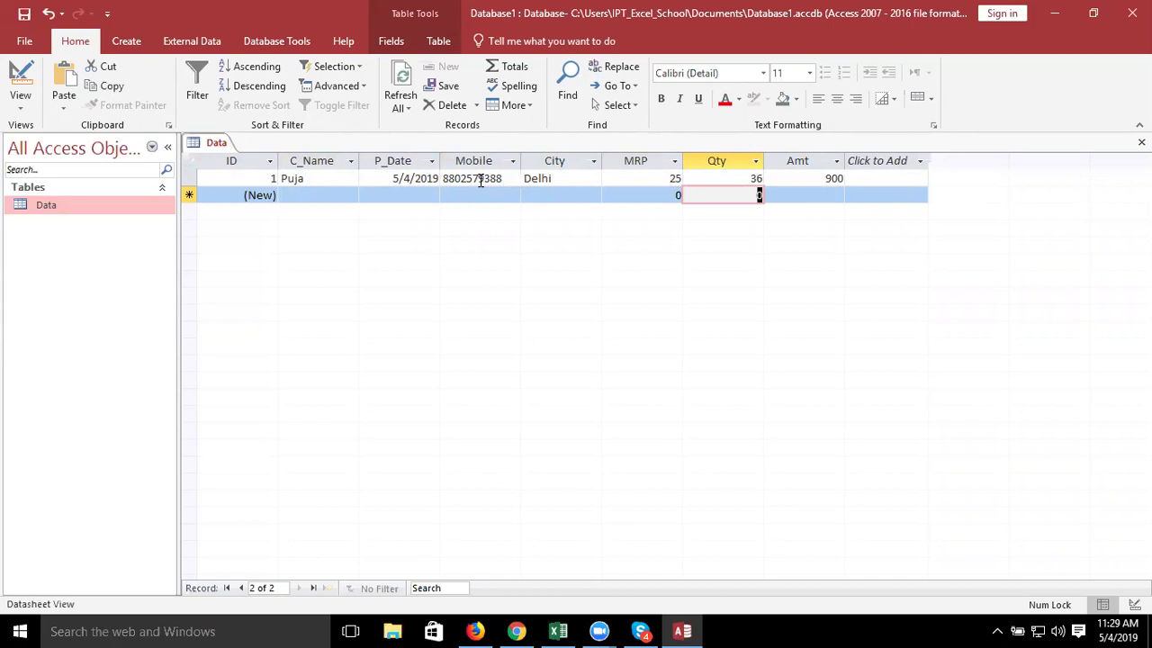
- Close the Data table and view the More Forms list on the Create ribbon, then dismiss it
{"action": "left_click", "coordinate": [1141, 142]}
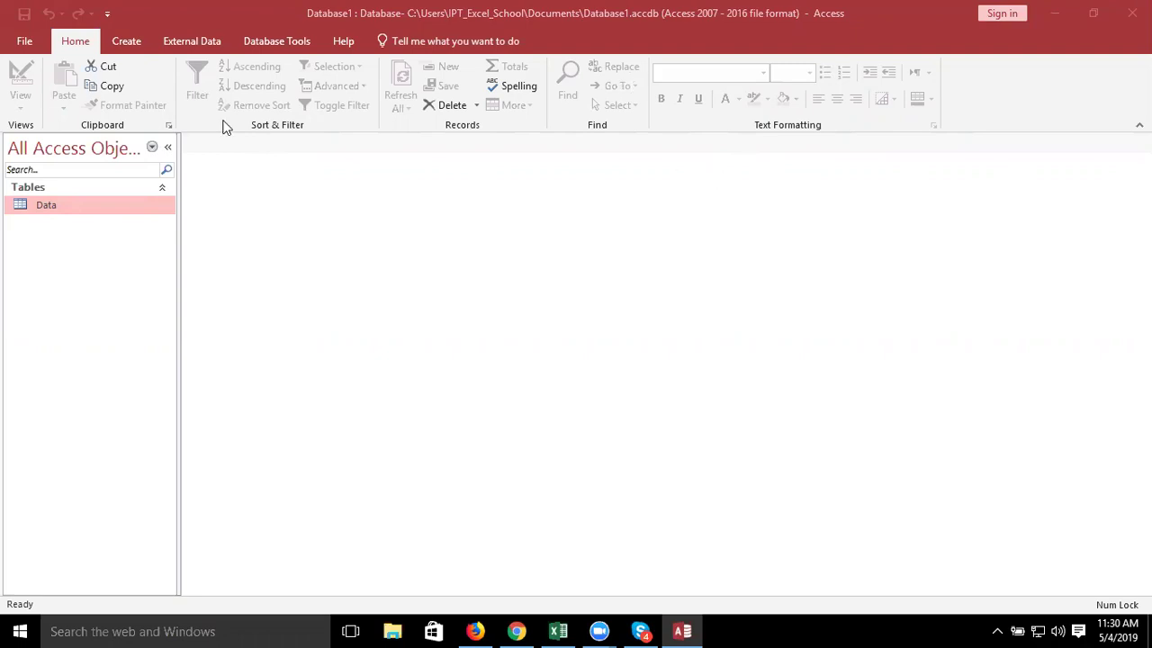
{"action": "left_click", "coordinate": [130, 43]}
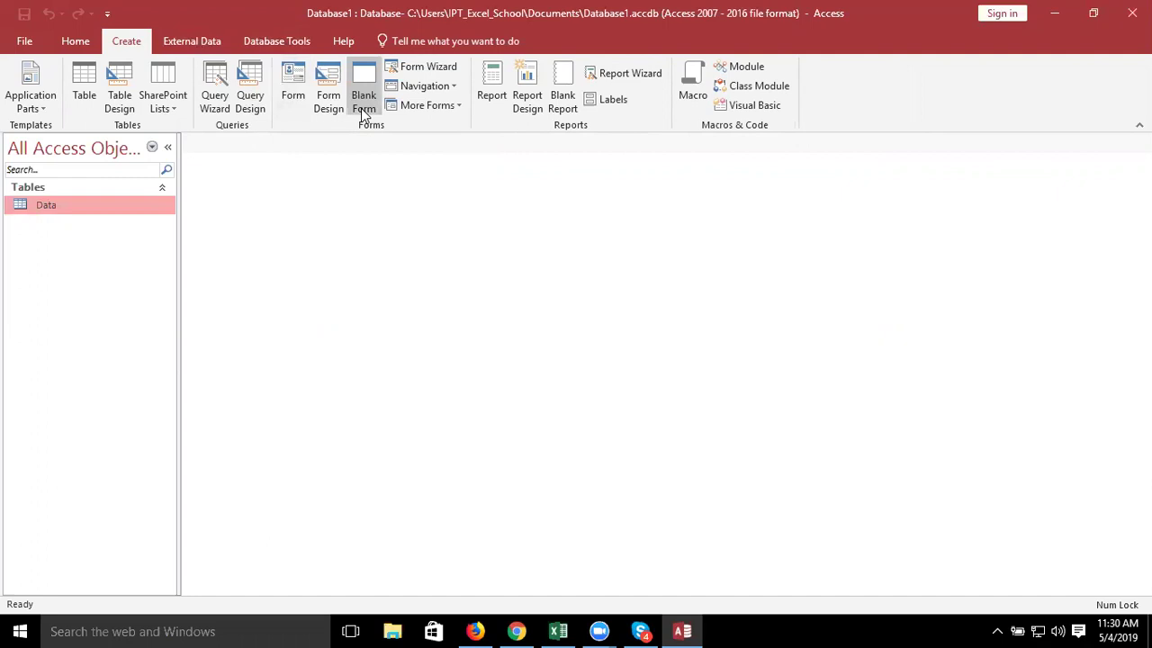
{"action": "left_click", "coordinate": [432, 110]}
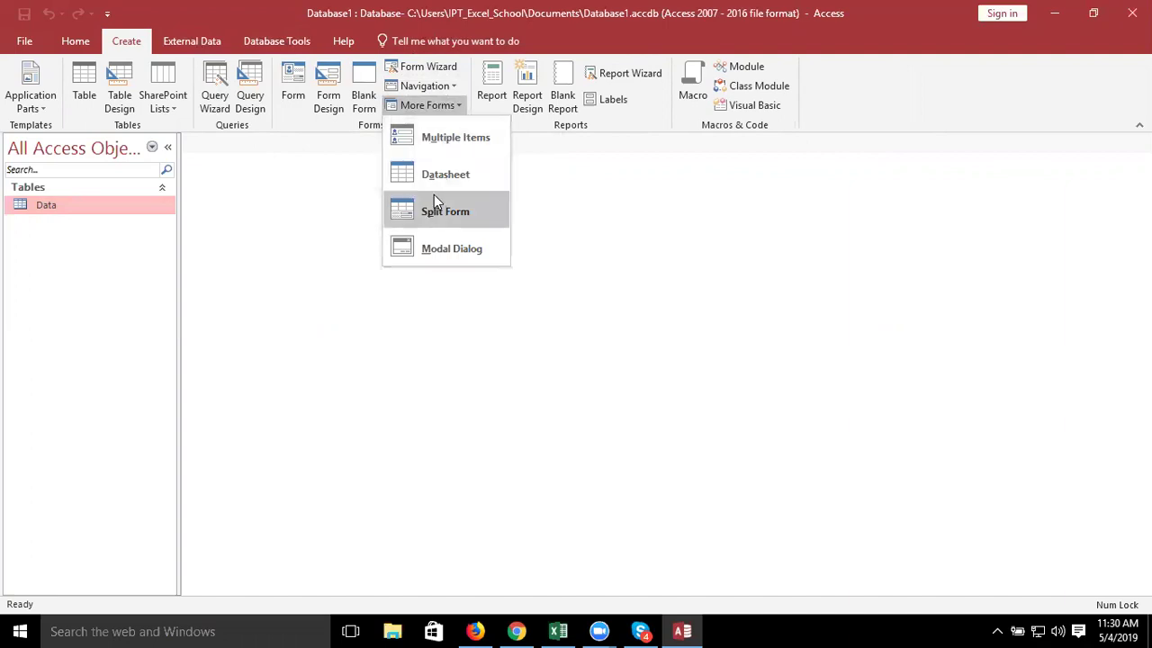
{"action": "left_click", "coordinate": [286, 143]}
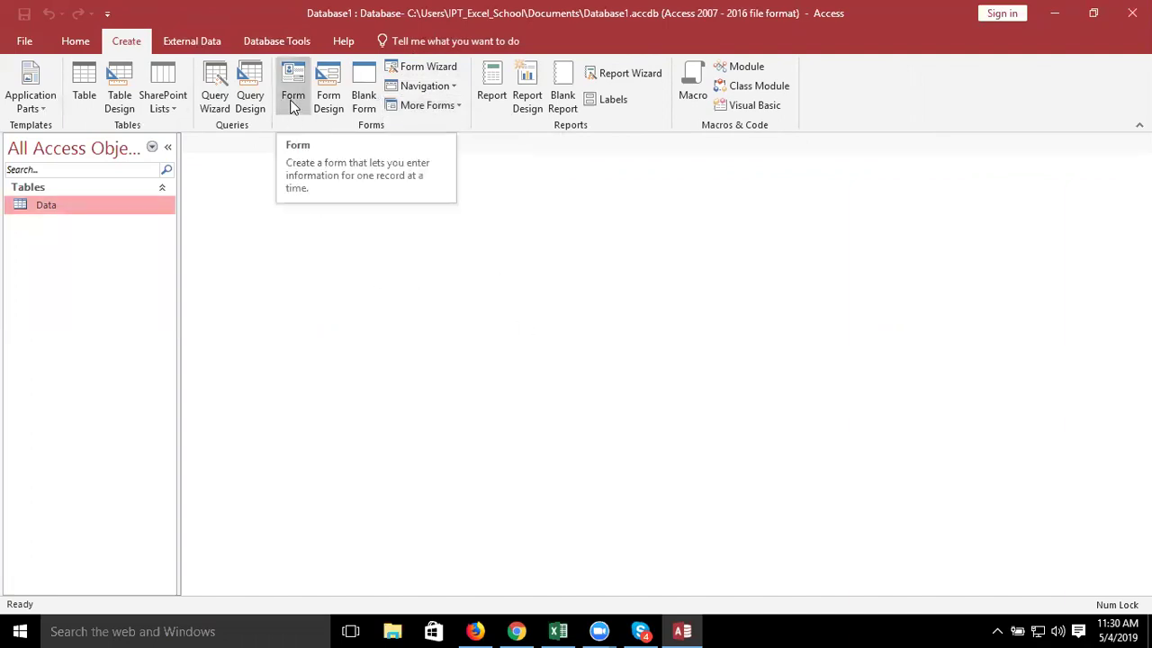
- Auto-create a form from the Data table and narrow its field boxes to about half width
{"action": "left_click", "coordinate": [292, 105]}
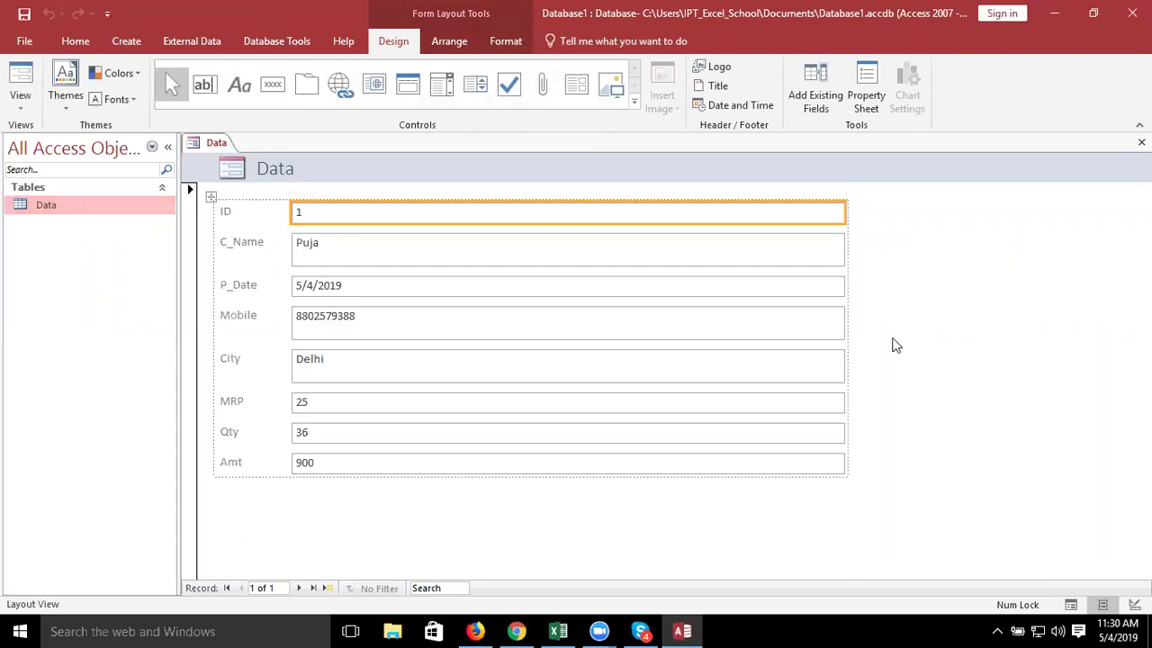
{"action": "left_click", "coordinate": [841, 328]}
{"action": "left_click_drag", "start_coordinate": [847, 327], "coordinate": [496, 332]}
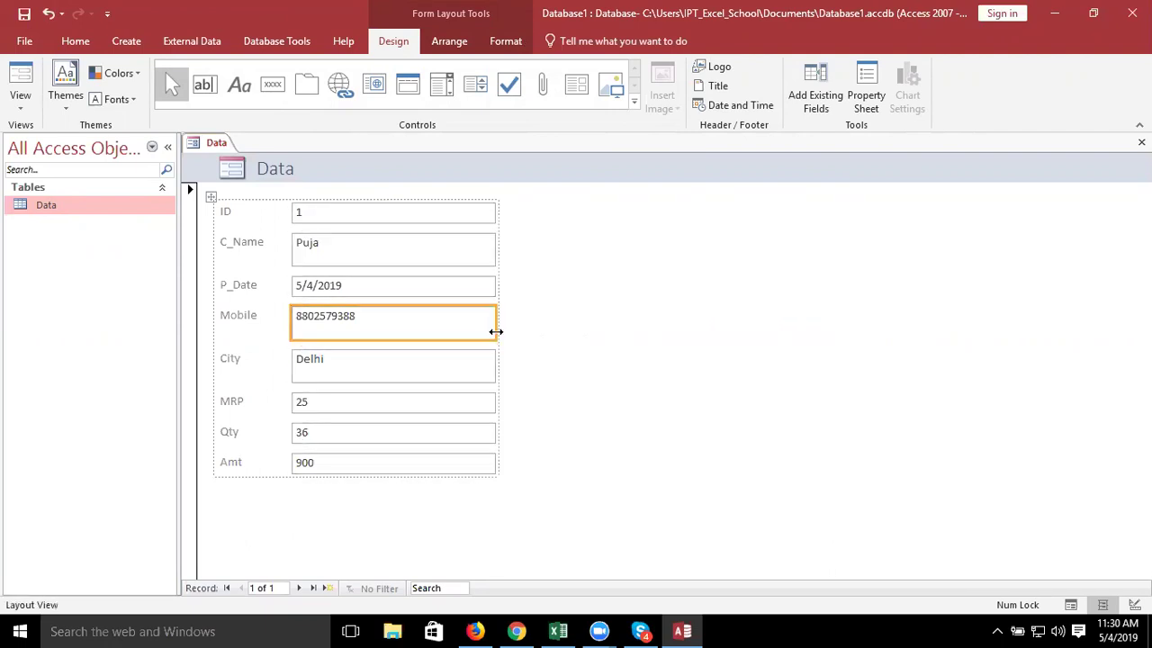
- Change the form's title from Data to 'Data Entry Form'
{"action": "left_click", "coordinate": [278, 171]}
{"action": "double_click", "coordinate": [279, 171]}
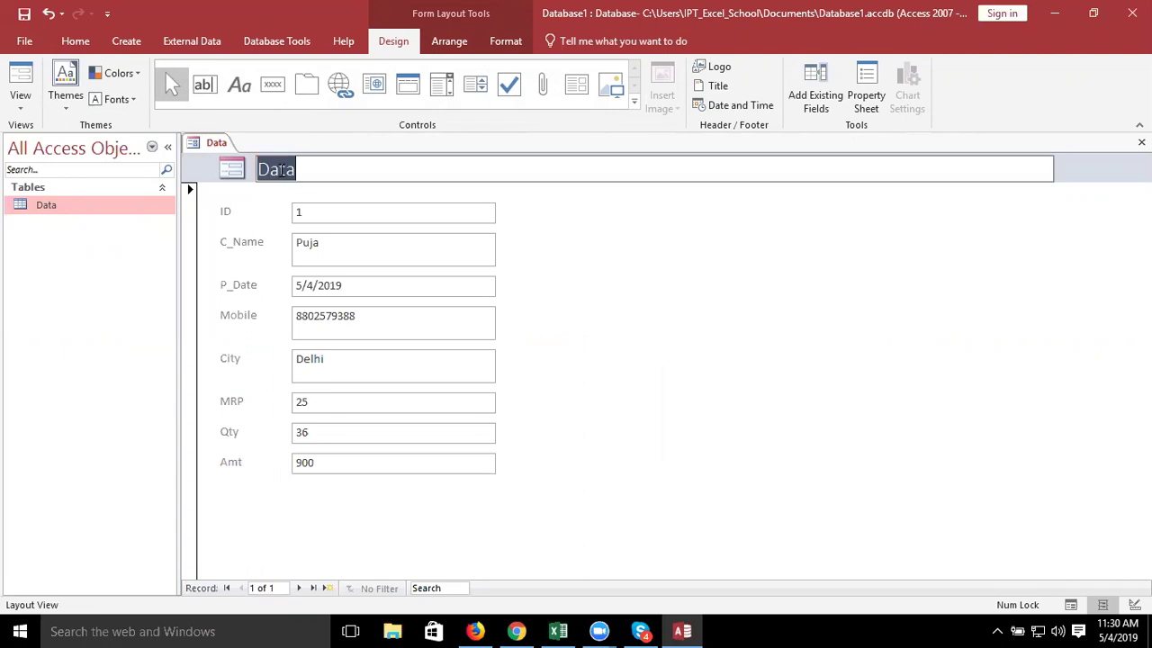
{"action": "key", "text": "BackSpace"}
{"action": "type", "text": "Data Entry Fom"}
{"action": "key", "text": "BackSpace"}
{"action": "type", "text": "rm"}
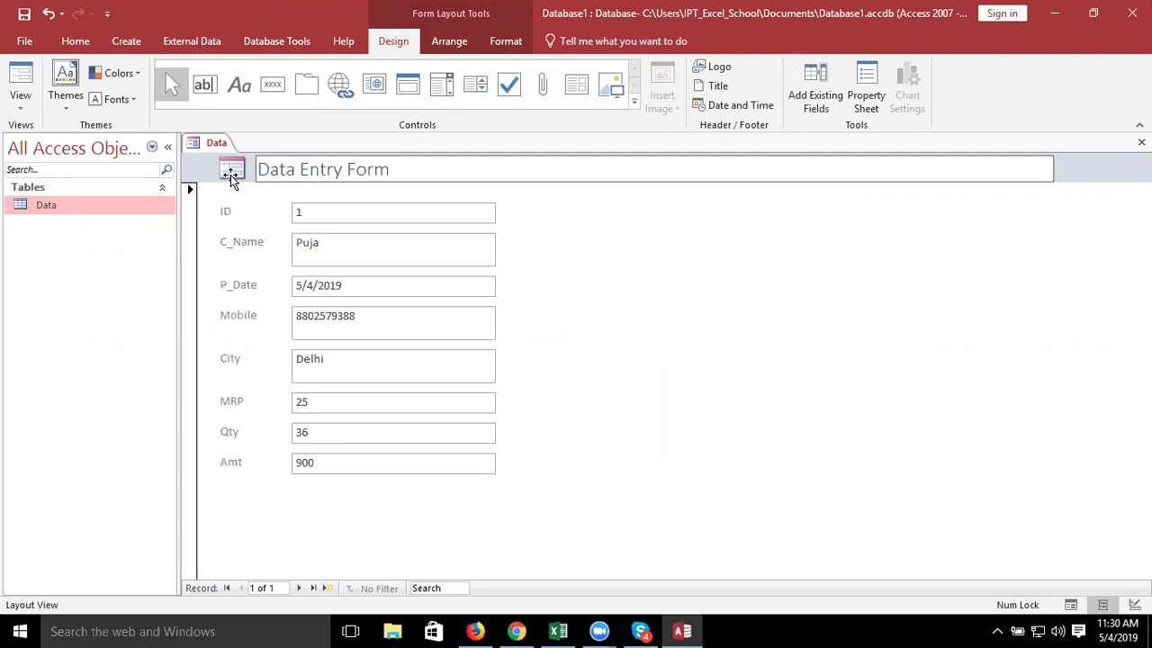
{"action": "left_click", "coordinate": [231, 174]}
{"action": "left_click", "coordinate": [619, 297]}
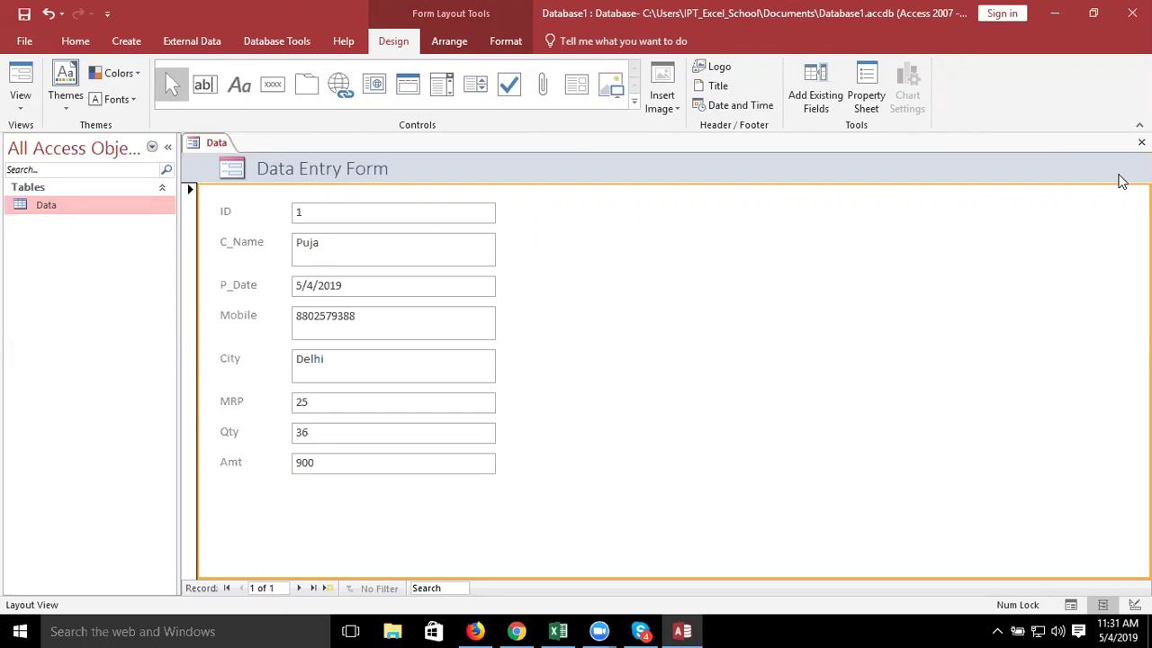
- Close the form and save its design under the name 'Form'
{"action": "left_click", "coordinate": [1141, 142]}
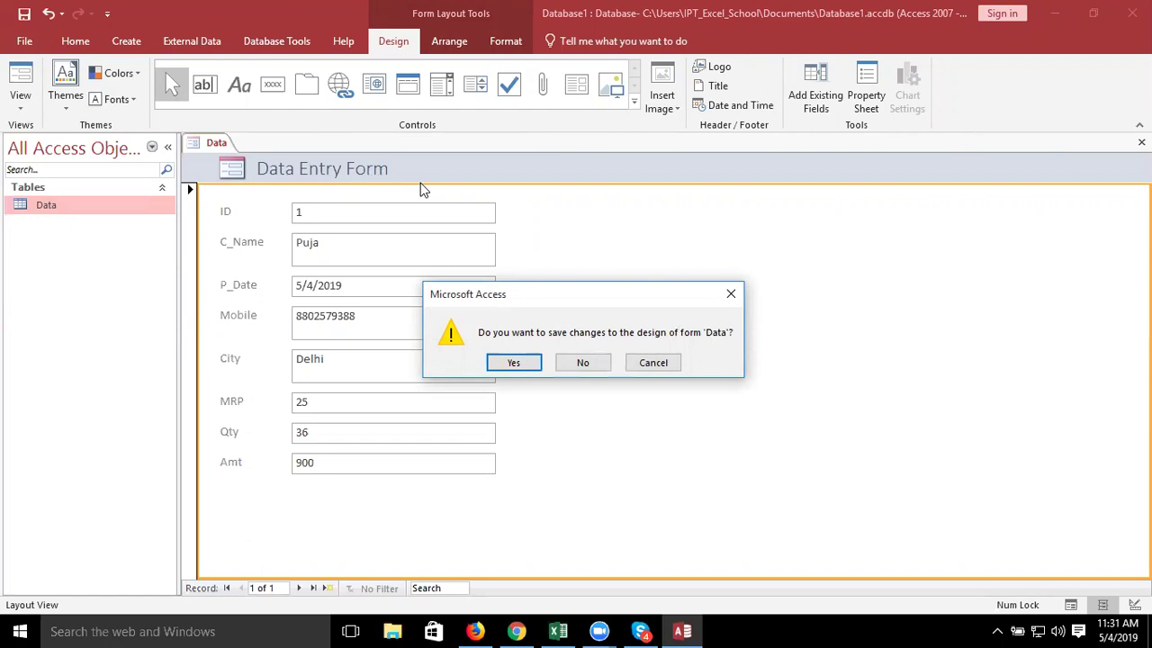
{"action": "left_click", "coordinate": [496, 366]}
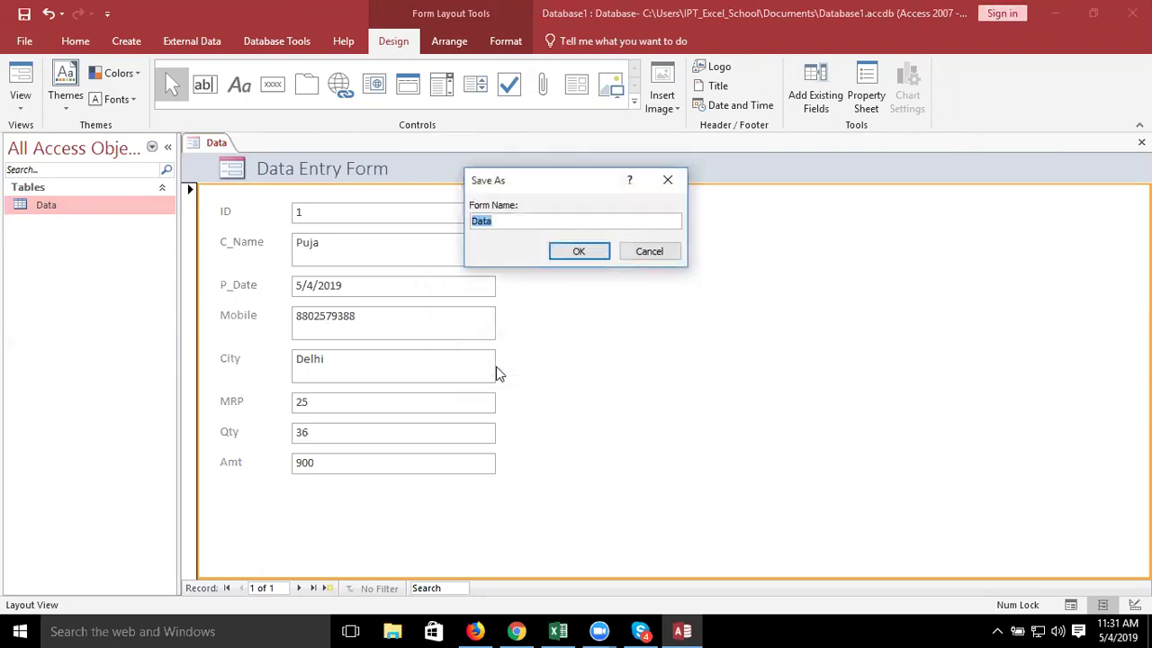
{"action": "type", "text": "Form"}
{"action": "left_click", "coordinate": [590, 256]}
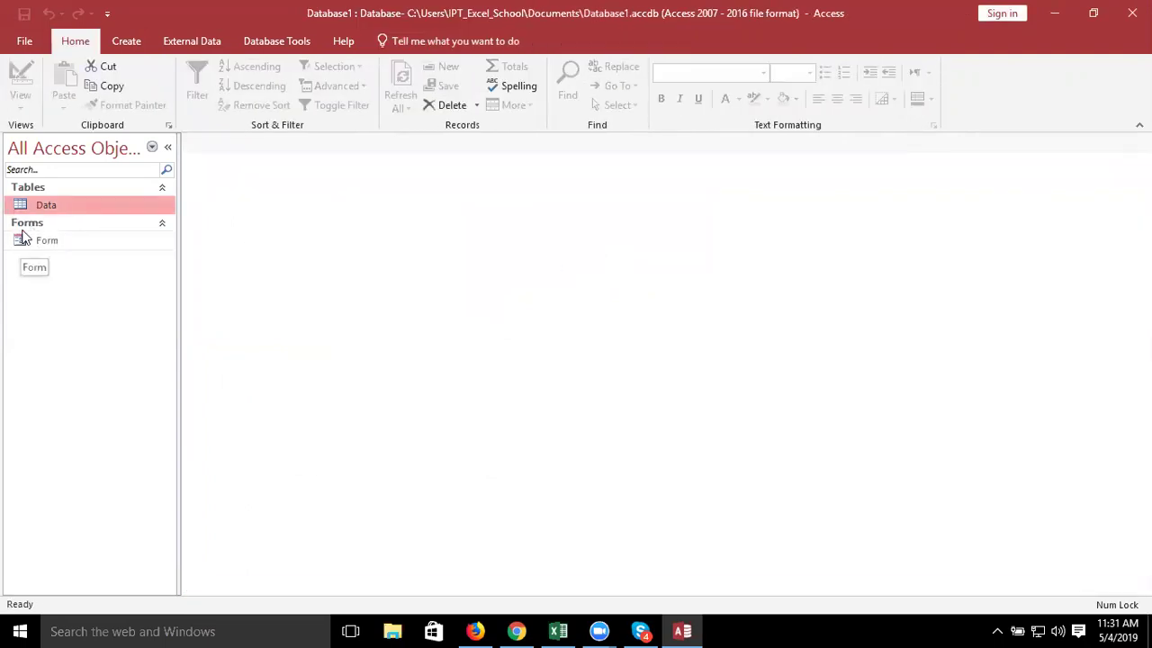
- Open Form, start a new record, and enter the customer's name with today's date
{"action": "double_click", "coordinate": [44, 237]}
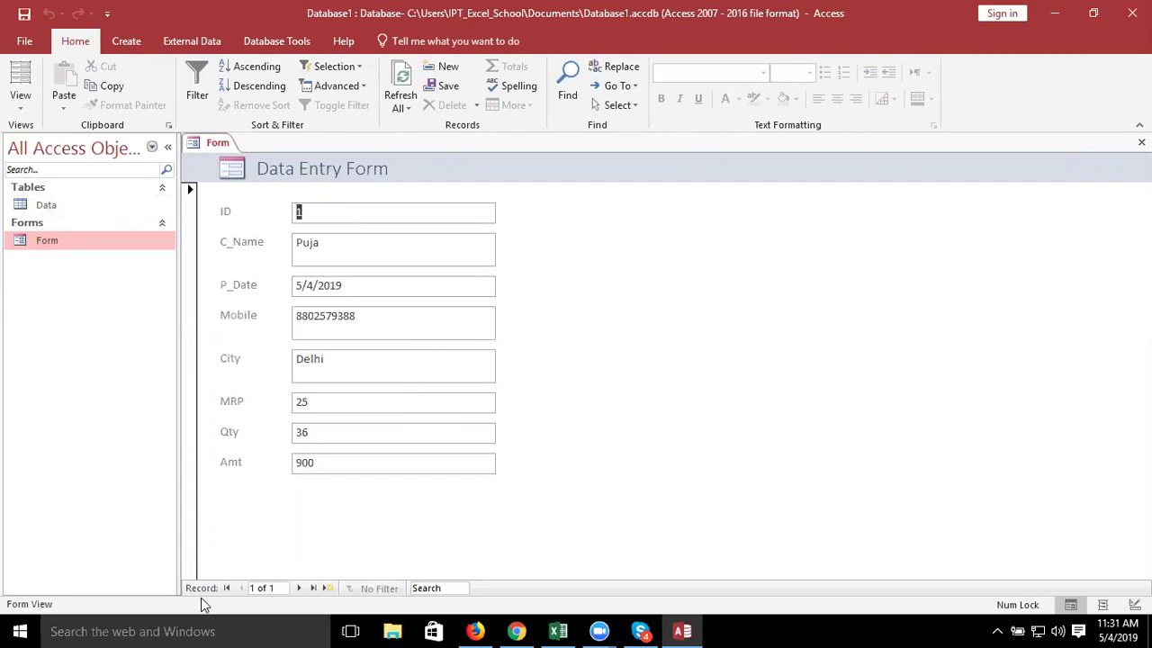
{"action": "key", "text": "Tab"}
{"action": "key", "text": "Tab"}
{"action": "key", "text": "Tab"}
{"action": "key", "text": "Tab"}
{"action": "key", "text": "Tab"}
{"action": "key", "text": "Tab"}
{"action": "key", "text": "Tab"}
{"action": "key", "text": "Tab"}
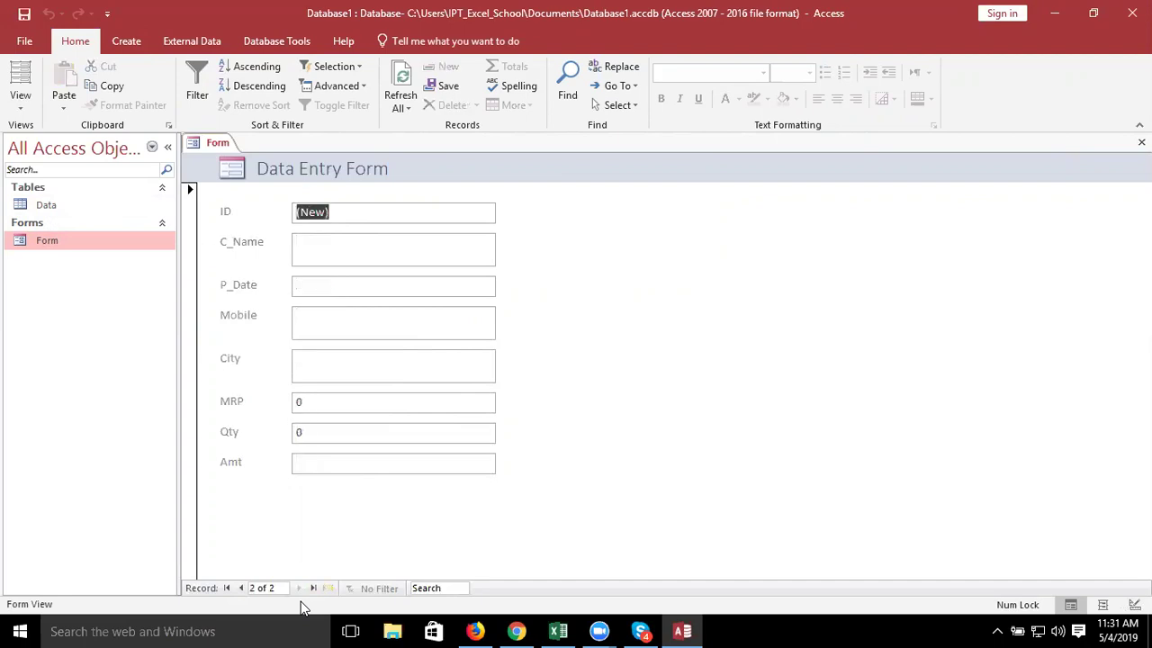
{"action": "left_click", "coordinate": [317, 251]}
{"action": "type", "text": "Ud"}
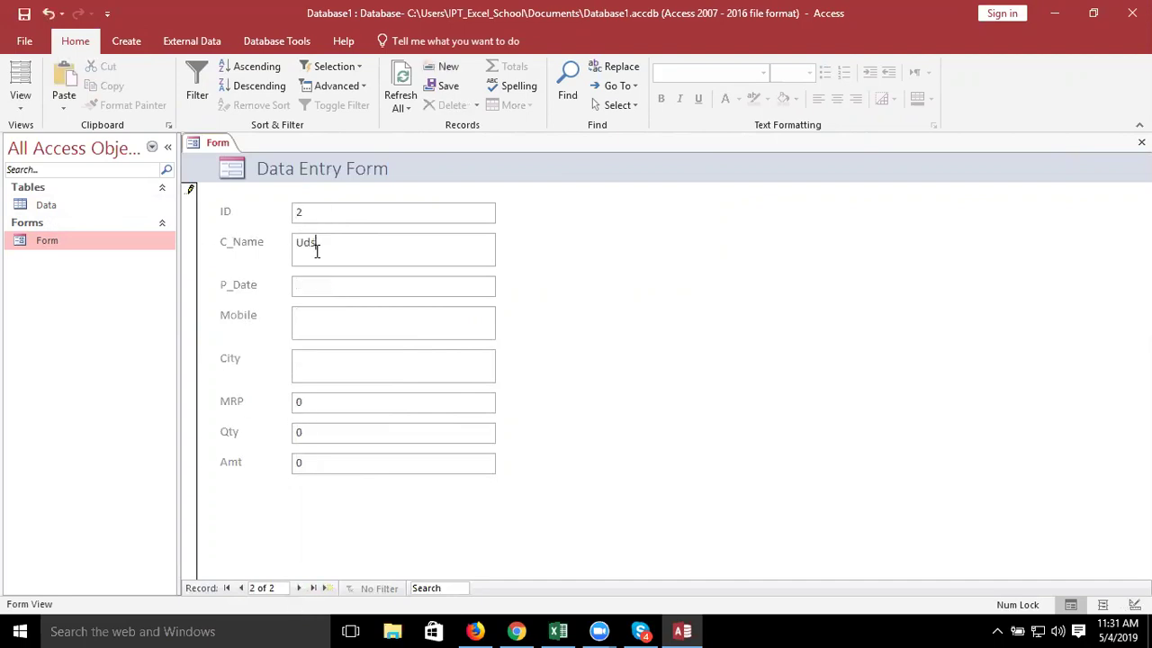
{"action": "type", "text": "a"}
{"action": "type", "text": "y"}
{"action": "key", "text": "Tab"}
{"action": "left_click", "coordinate": [505, 284]}
{"action": "left_click", "coordinate": [432, 418]}
- Enter the mobile number, city Pune, MRP 85 and Qty 69, giving Amt 5865
{"action": "left_click", "coordinate": [361, 323]}
{"action": "type", "text": "Pune"}
{"action": "key", "text": "Tab"}
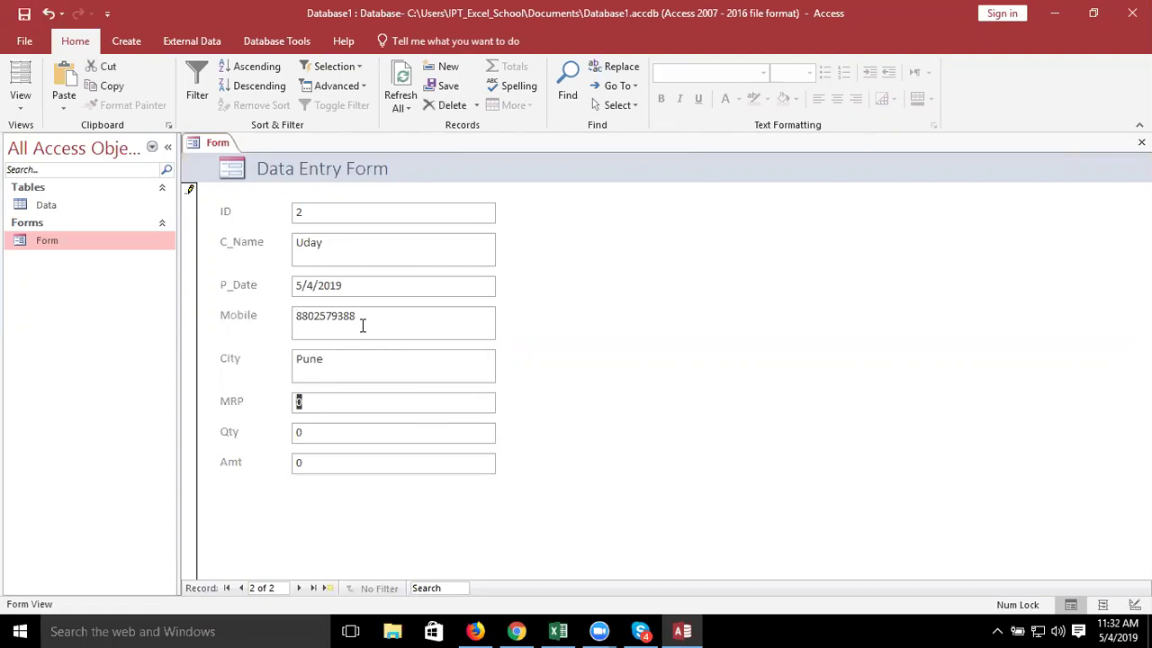
{"action": "type", "text": "85"}
{"action": "key", "text": "Tab"}
{"action": "type", "text": "69"}
{"action": "key", "text": "Tab"}
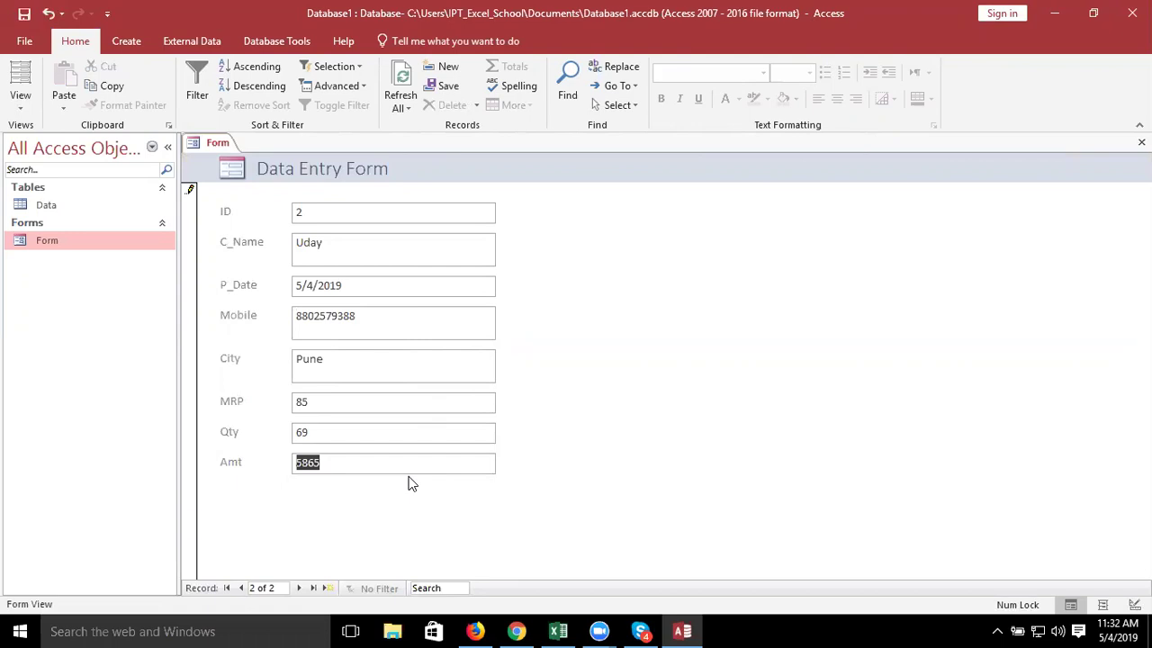
- Start another blank record, then open the Data table to check the stored records
{"action": "left_click", "coordinate": [326, 587]}
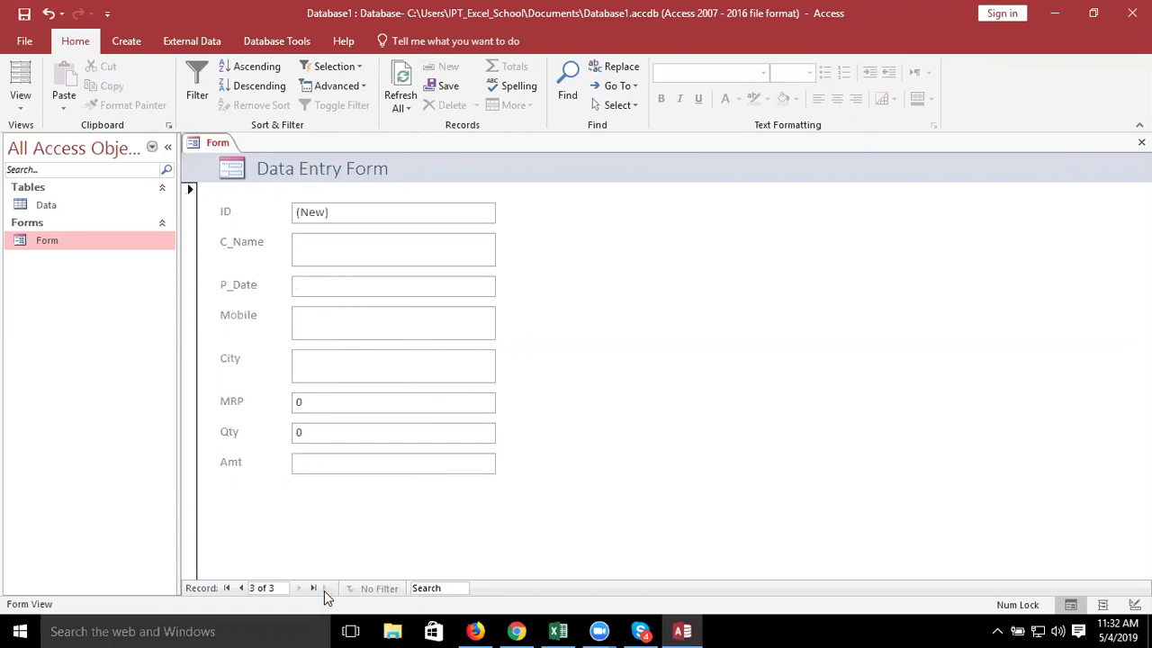
{"action": "left_click", "coordinate": [310, 249]}
{"action": "double_click", "coordinate": [79, 210]}
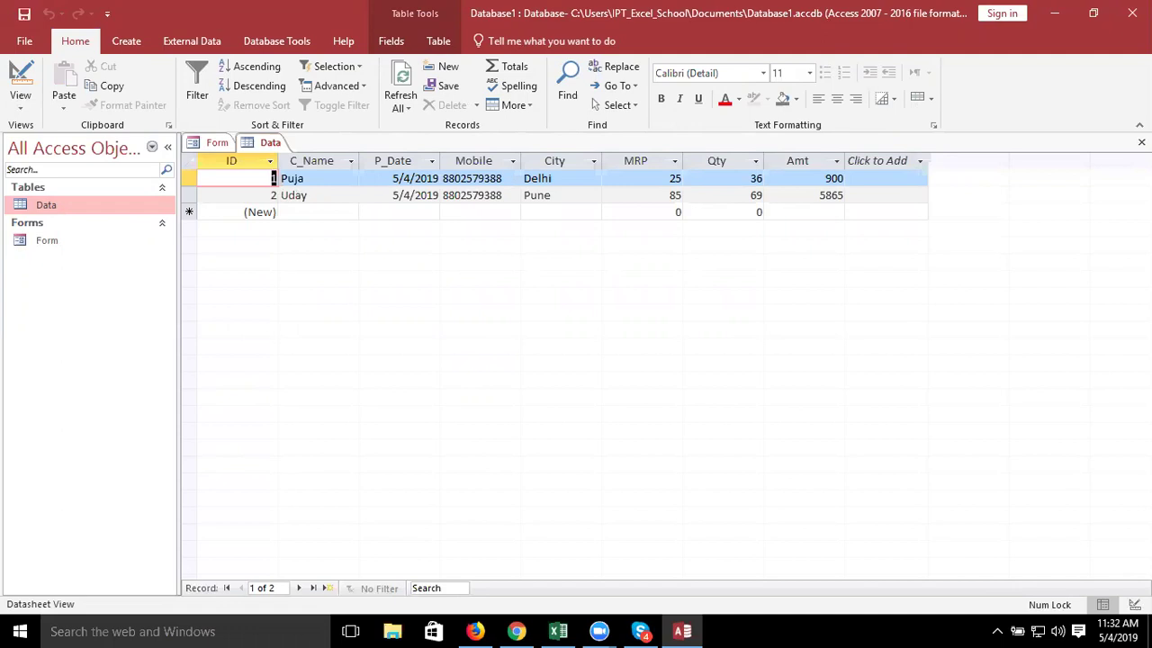
- Close the Data table and the Data Entry Form
{"action": "left_click", "coordinate": [1141, 142]}
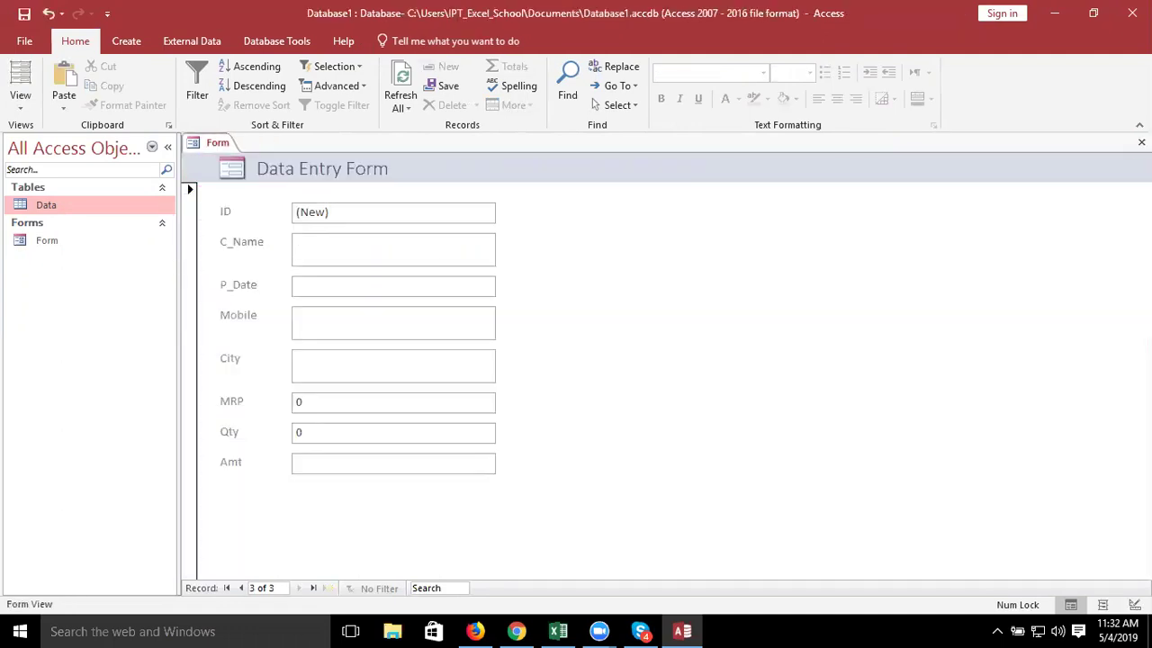
{"action": "left_click", "coordinate": [1141, 142]}
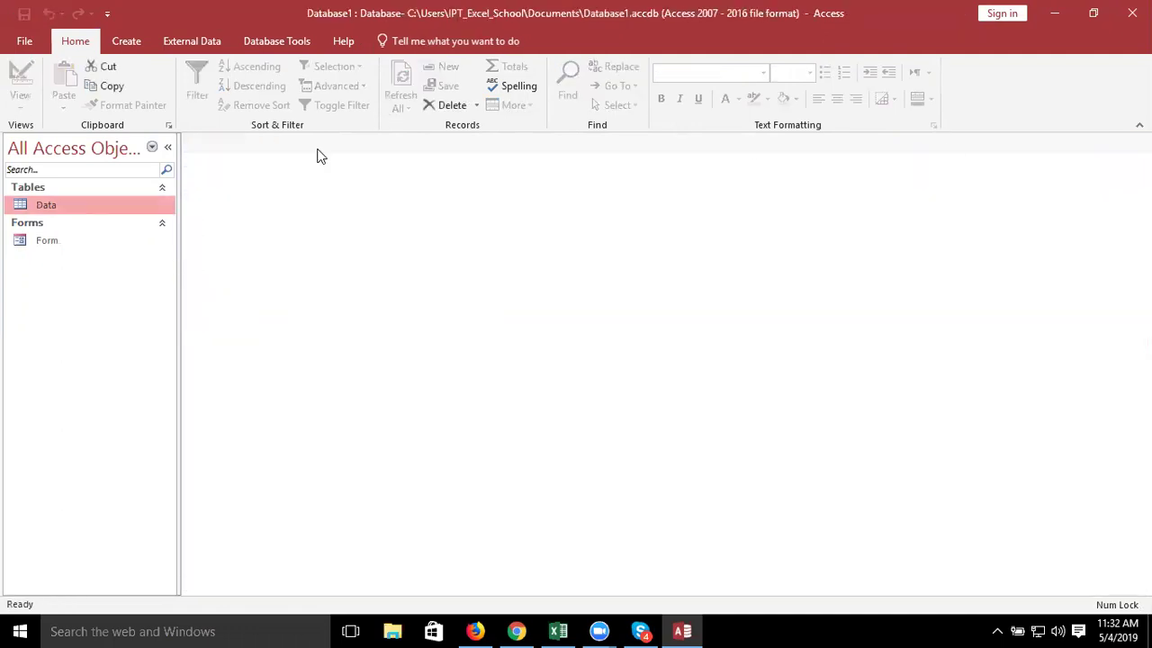
{"action": "left_click", "coordinate": [124, 42]}
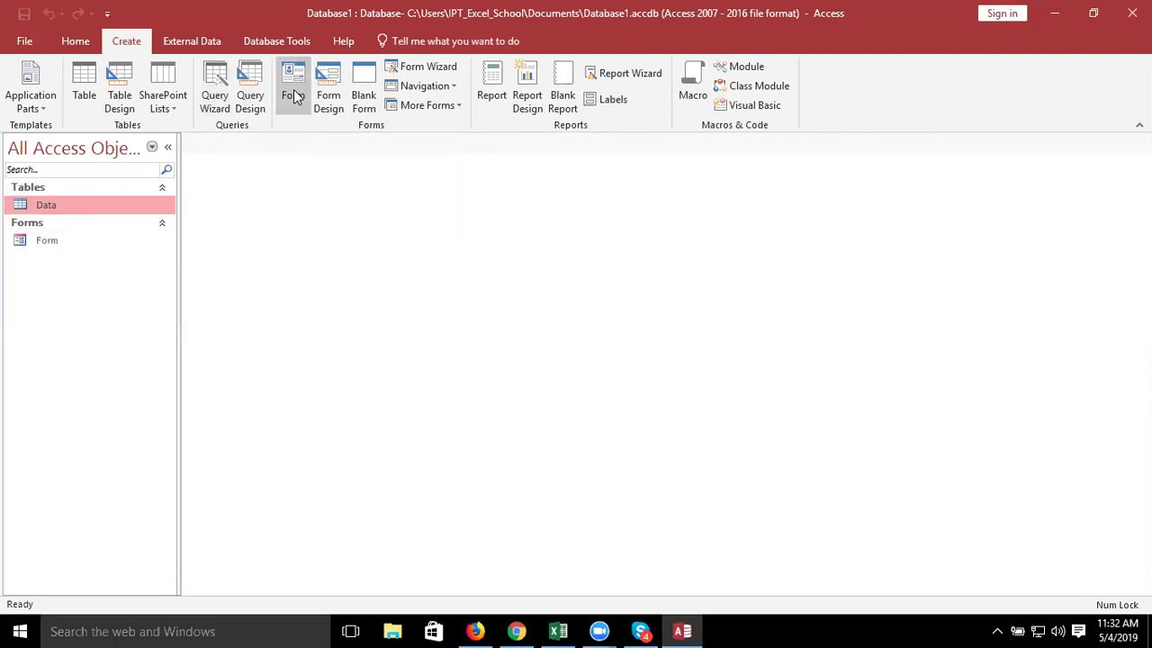
- Reopen the Data Entry Form, browse forward and back through its records, then close it
{"action": "double_click", "coordinate": [78, 241]}
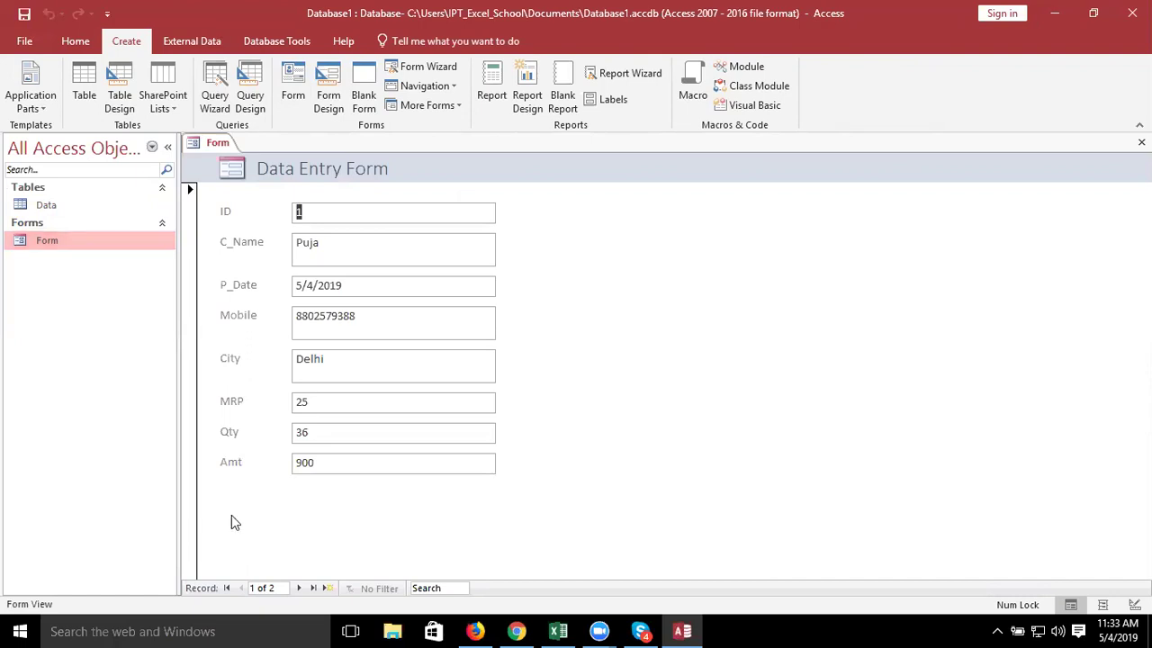
{"action": "left_click", "coordinate": [304, 588]}
{"action": "left_click", "coordinate": [305, 589]}
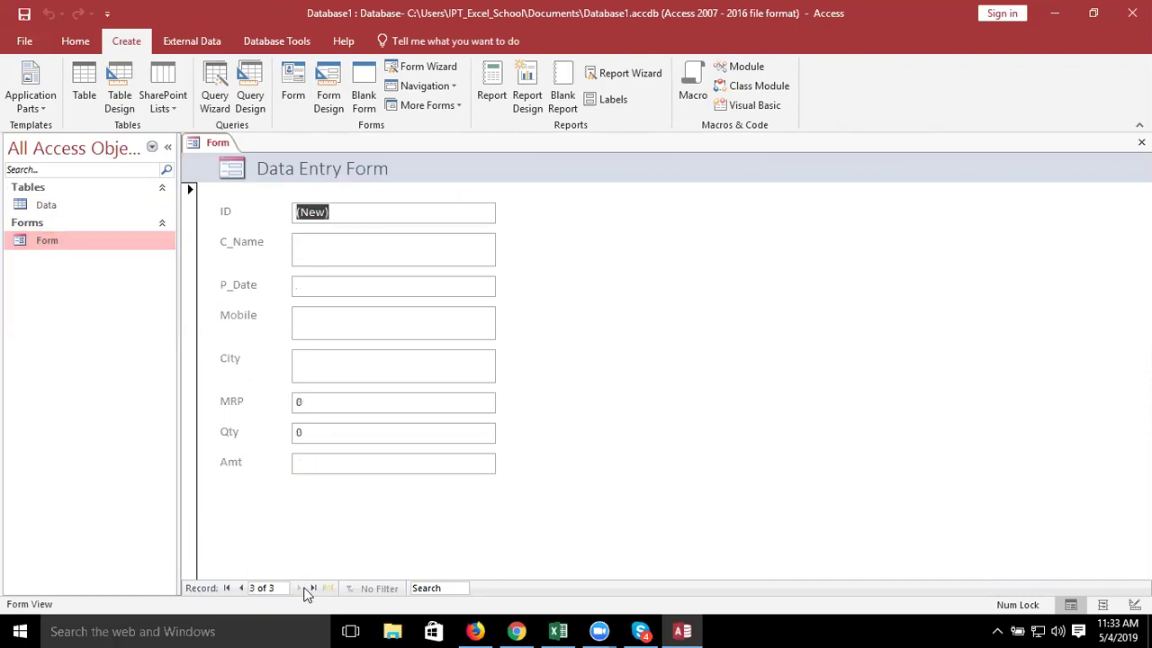
{"action": "left_click", "coordinate": [240, 589]}
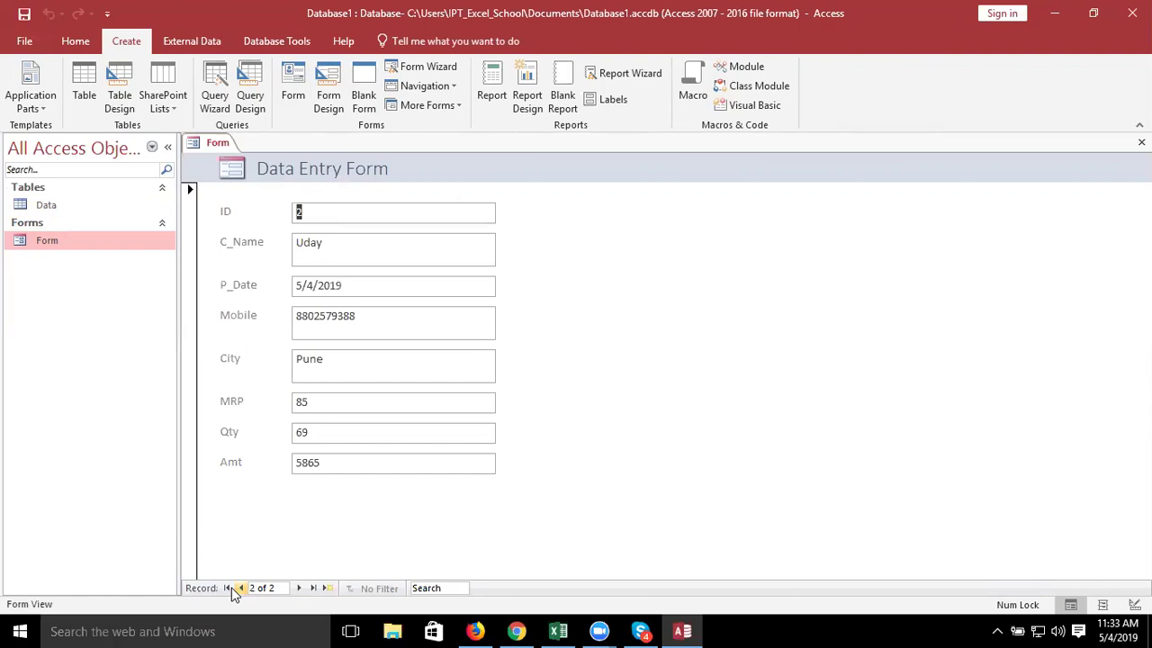
{"action": "left_click", "coordinate": [240, 589]}
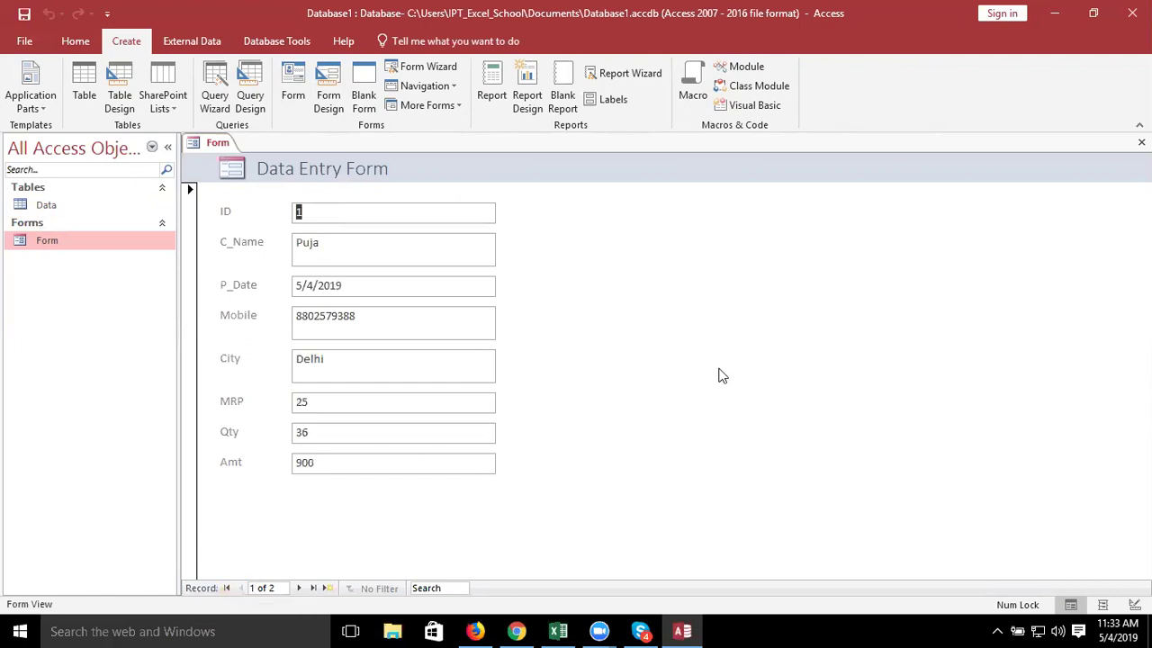
{"action": "left_click", "coordinate": [1141, 142]}
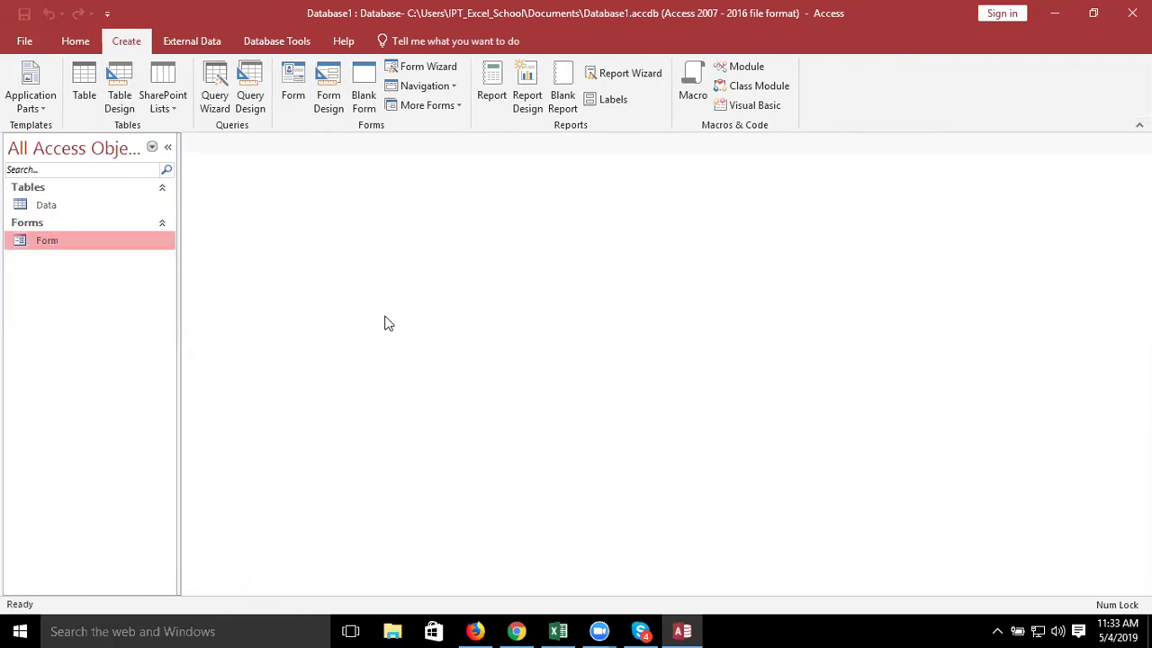
- Open and close the Data table, then reopen and close the Data Entry Form
{"action": "double_click", "coordinate": [77, 205]}
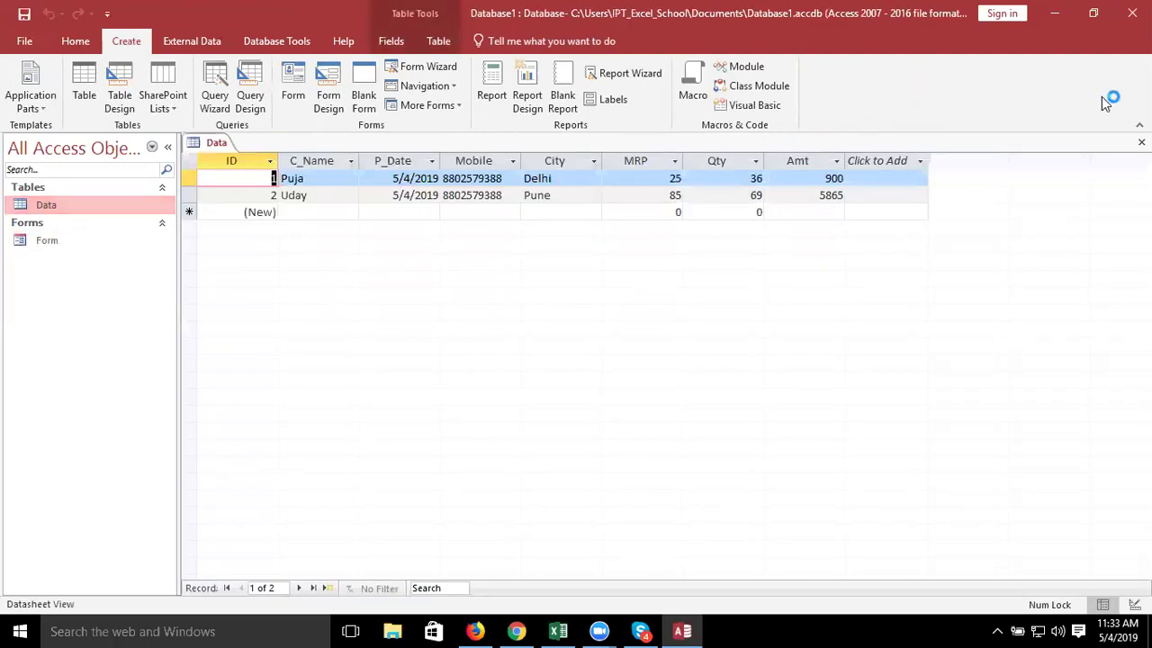
{"action": "left_click", "coordinate": [1141, 142]}
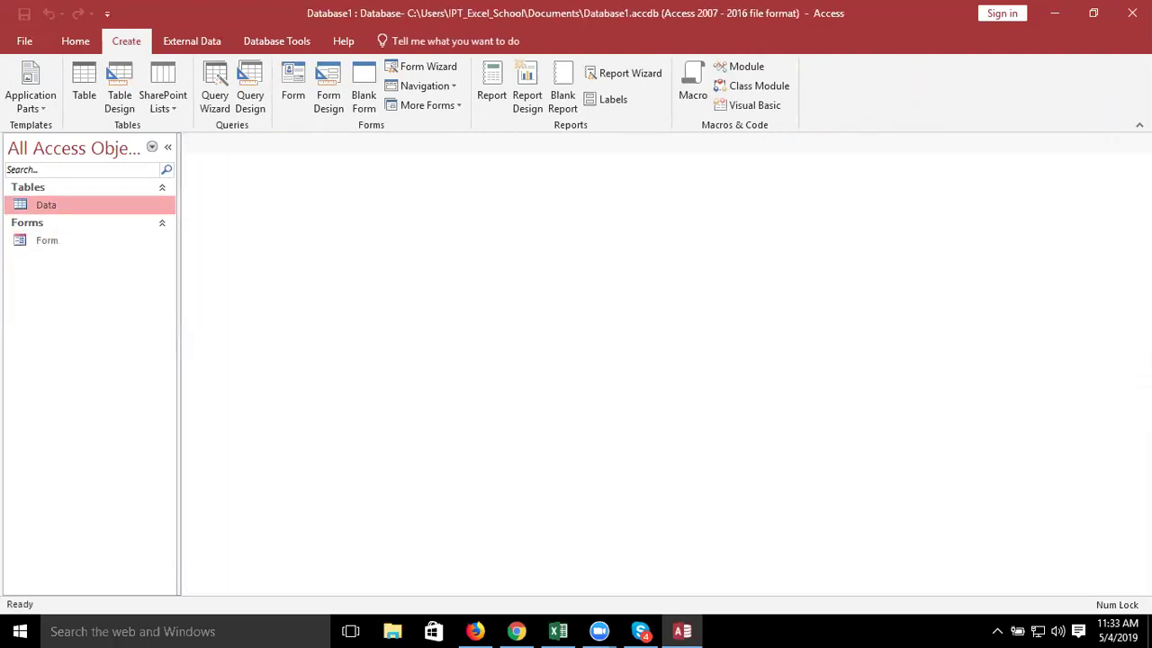
{"action": "double_click", "coordinate": [61, 240]}
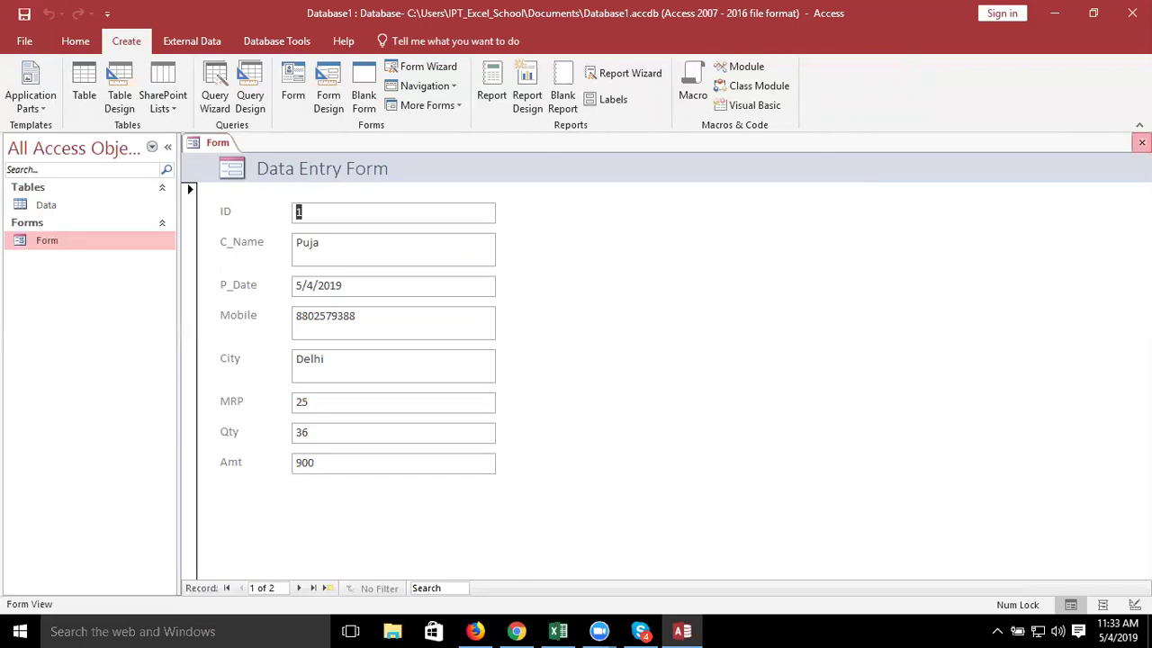
{"action": "left_click", "coordinate": [1141, 142]}
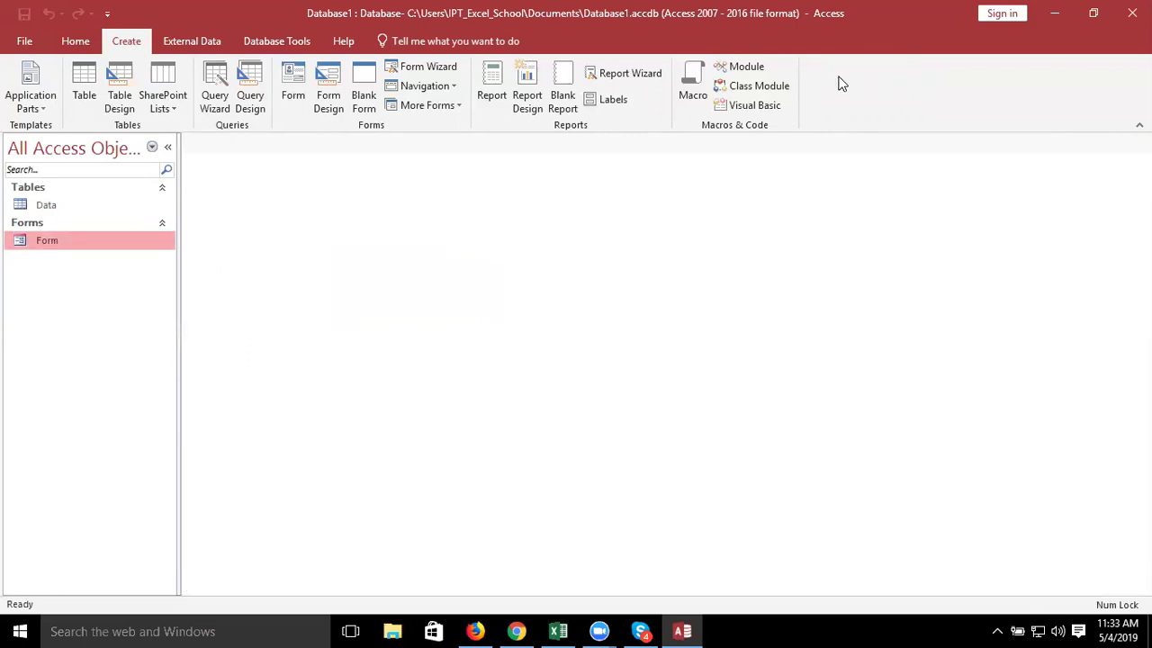
{"action": "right_click", "coordinate": [71, 248]}
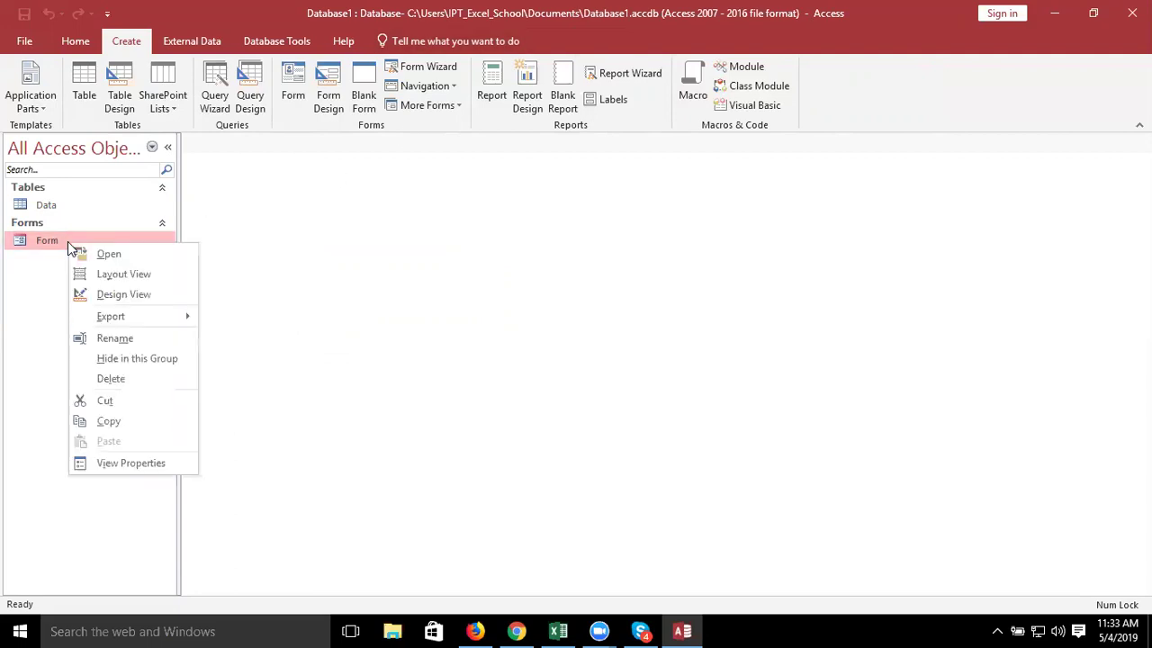
{"action": "left_click", "coordinate": [102, 464]}
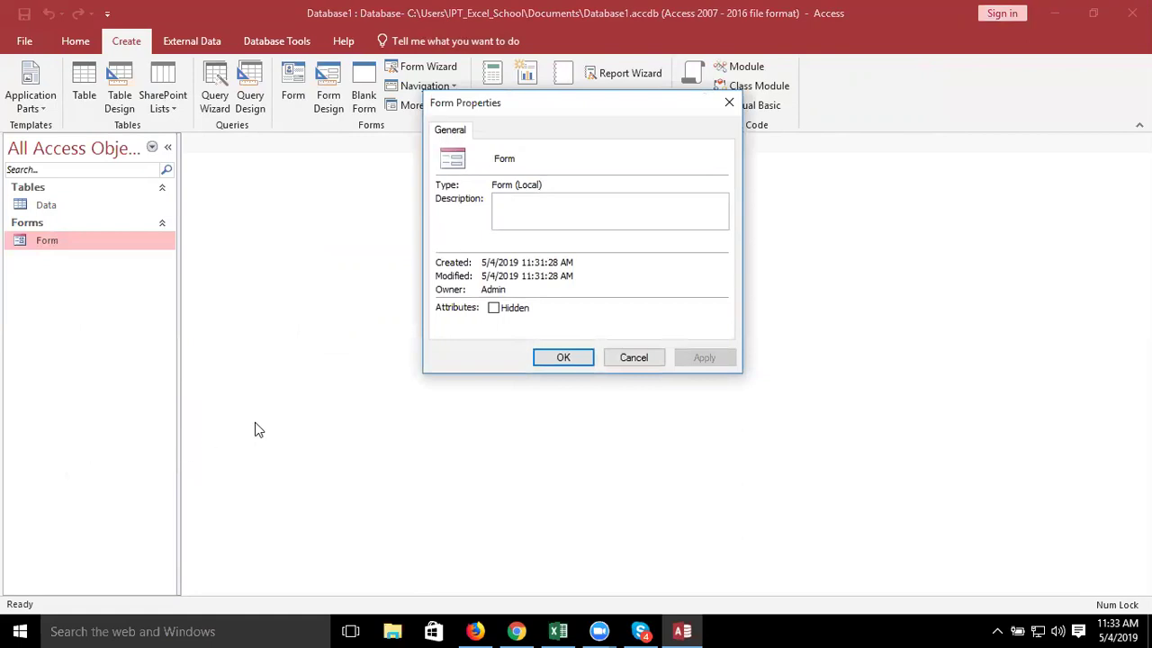
{"action": "left_click", "coordinate": [632, 357]}
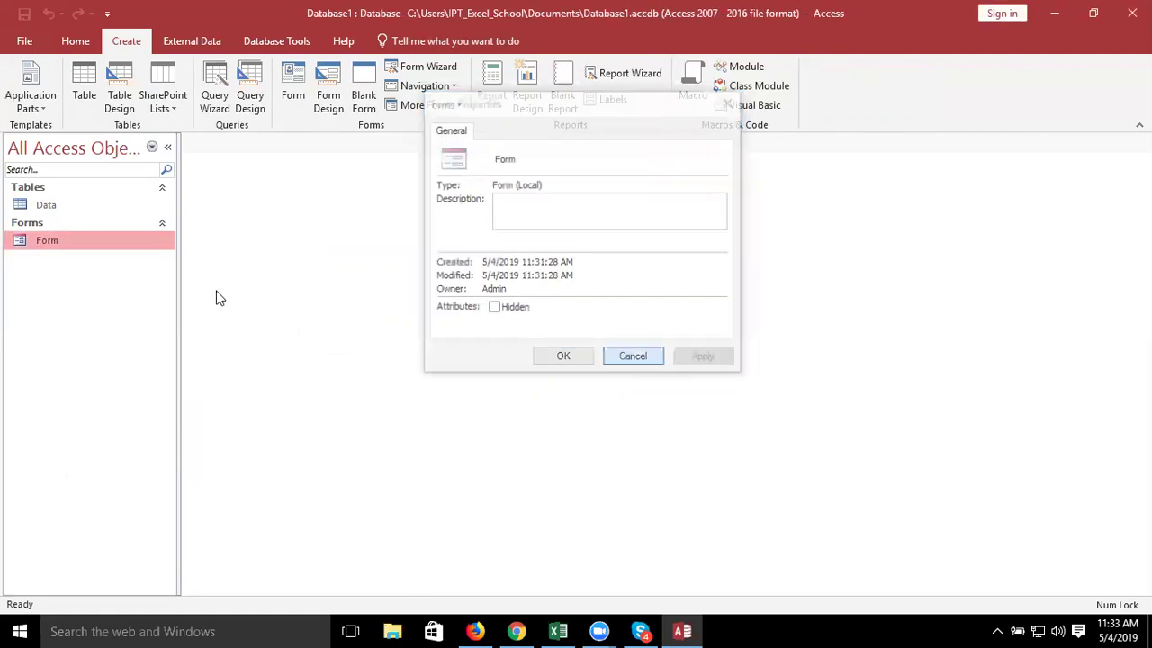
{"action": "right_click", "coordinate": [137, 256]}
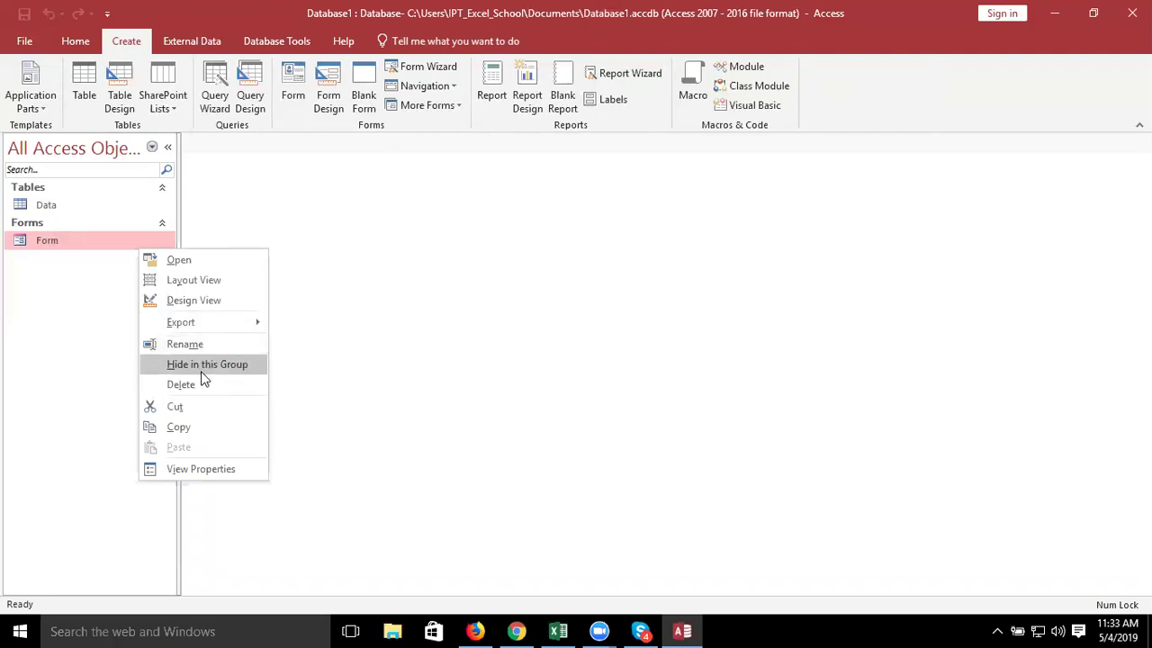
{"action": "left_click", "coordinate": [189, 472]}
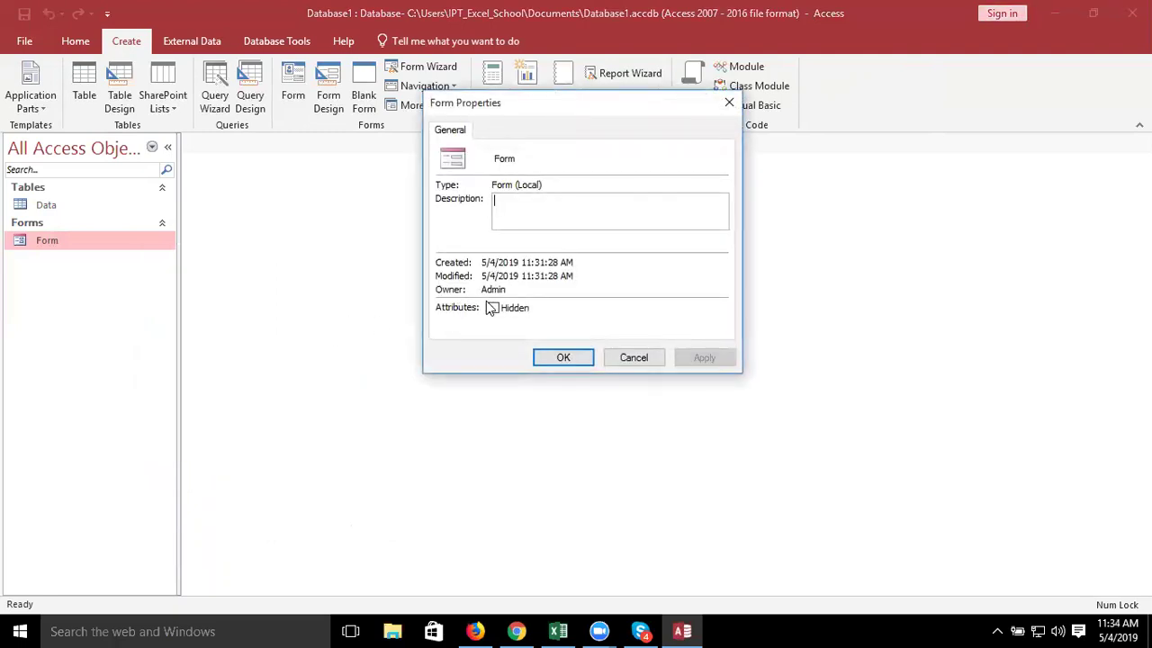
{"action": "left_click", "coordinate": [729, 102]}
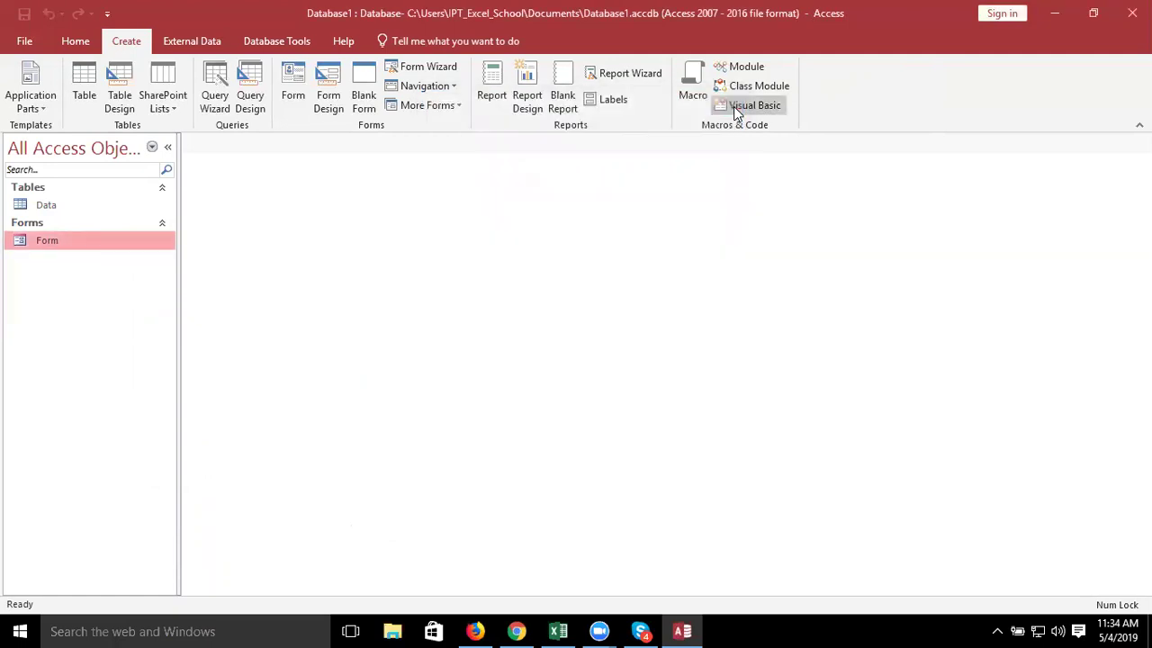
{"action": "left_click", "coordinate": [77, 210]}
{"action": "double_click", "coordinate": [63, 237]}
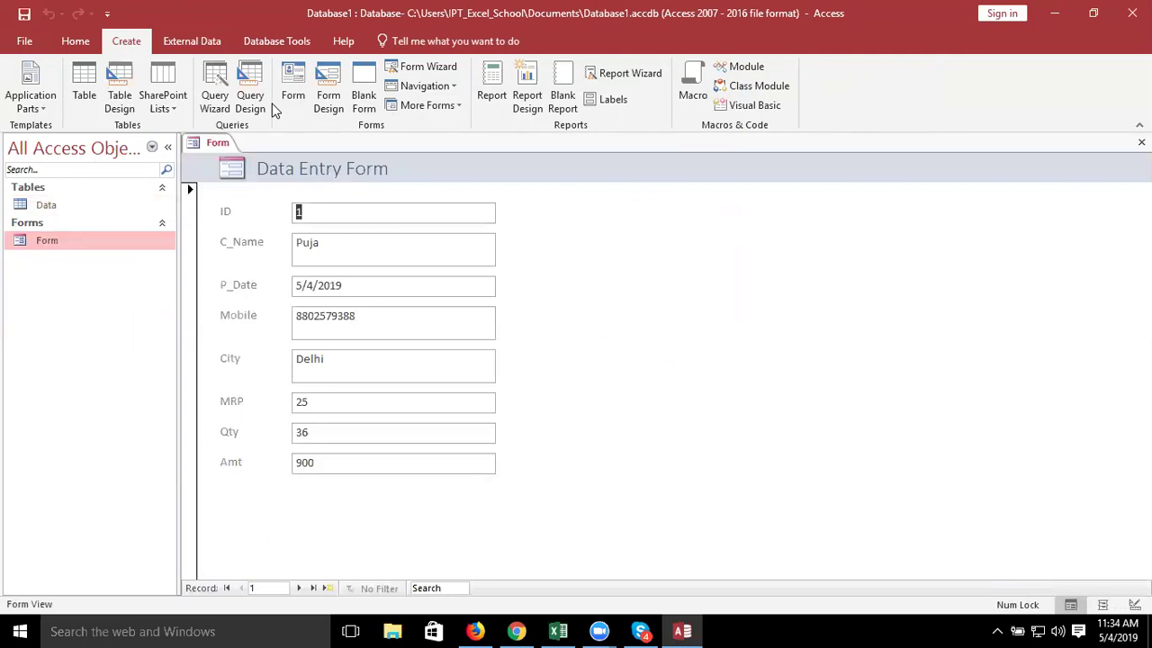
{"action": "left_click", "coordinate": [1141, 142]}
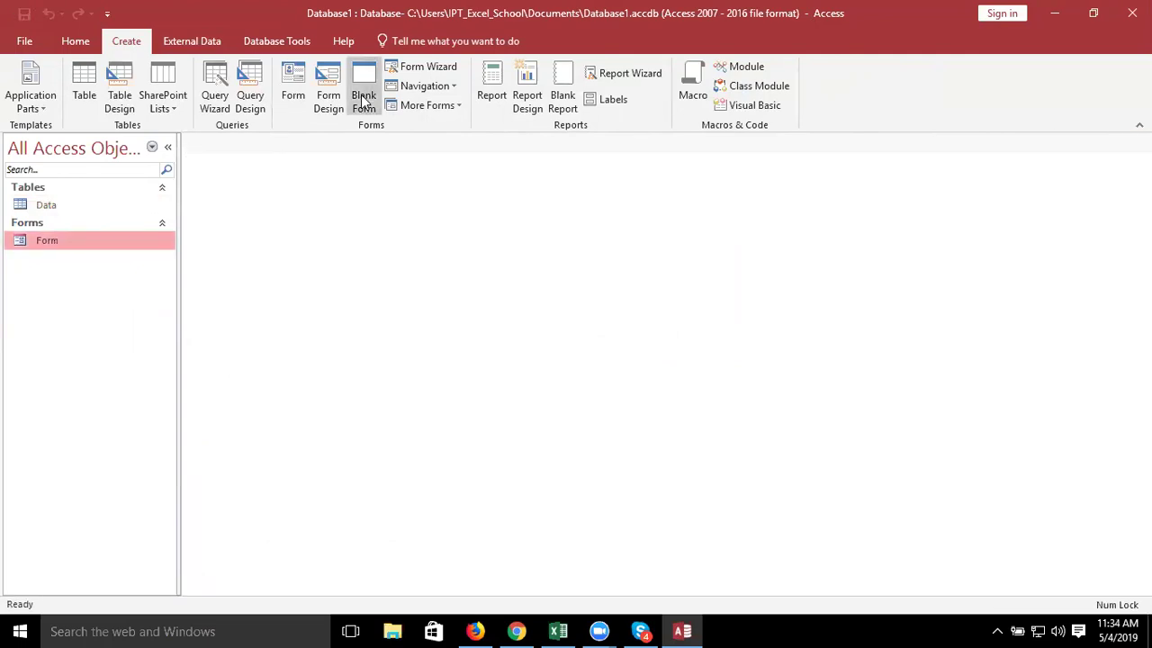
- In Design View, set the form's Pop Up property to Yes and save the change
{"action": "right_click", "coordinate": [105, 237]}
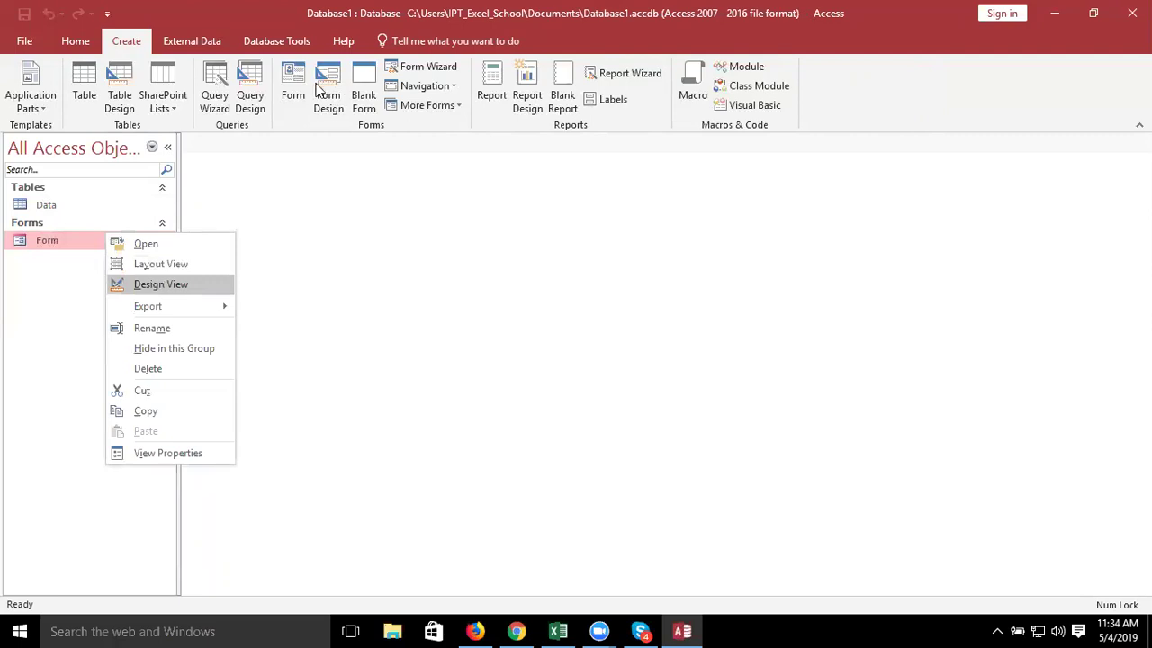
{"action": "left_click", "coordinate": [151, 285]}
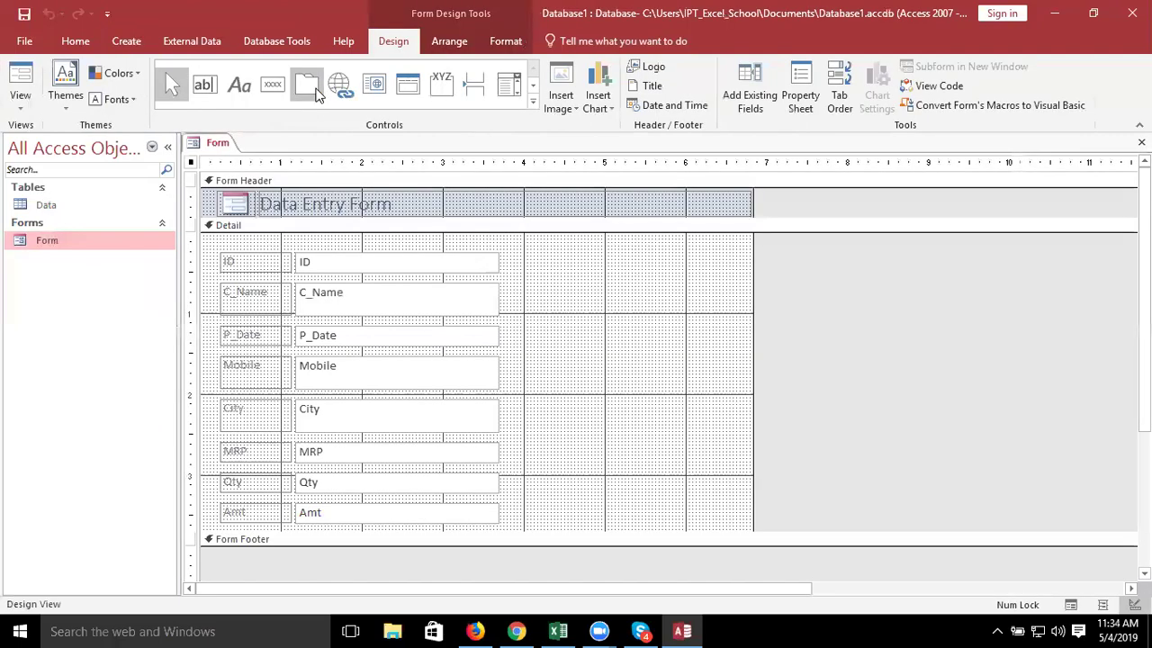
{"action": "left_click", "coordinate": [816, 100]}
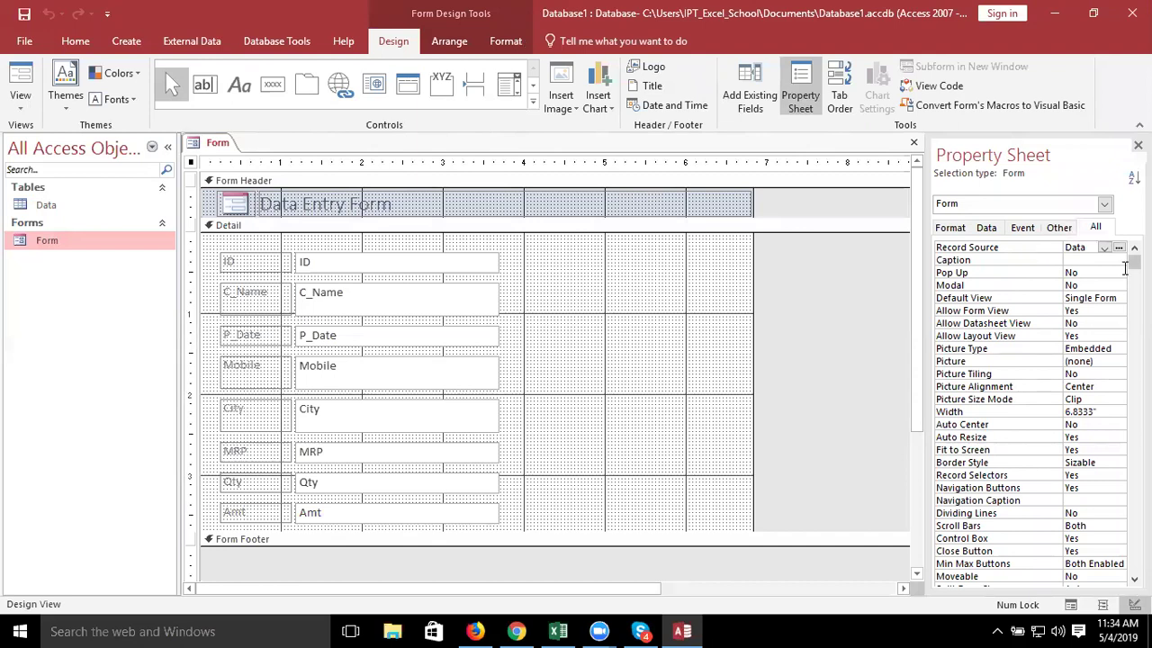
{"action": "left_click", "coordinate": [1024, 285]}
{"action": "left_click", "coordinate": [1085, 273]}
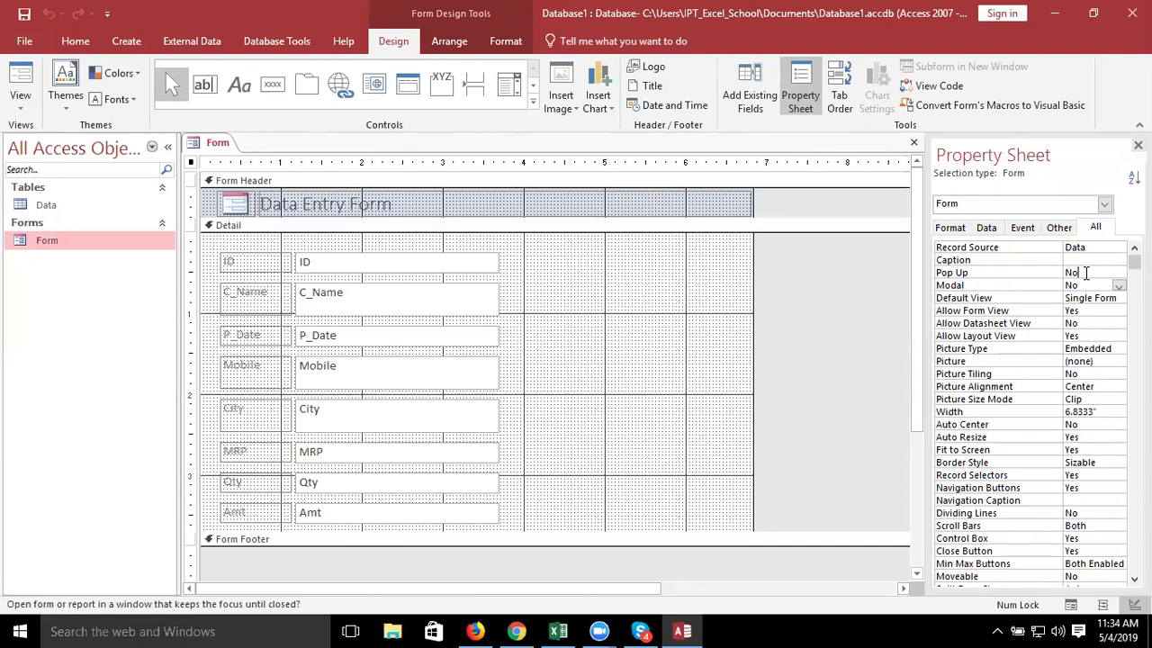
{"action": "left_click", "coordinate": [1118, 273]}
{"action": "left_click", "coordinate": [1080, 284]}
{"action": "left_click", "coordinate": [1137, 145]}
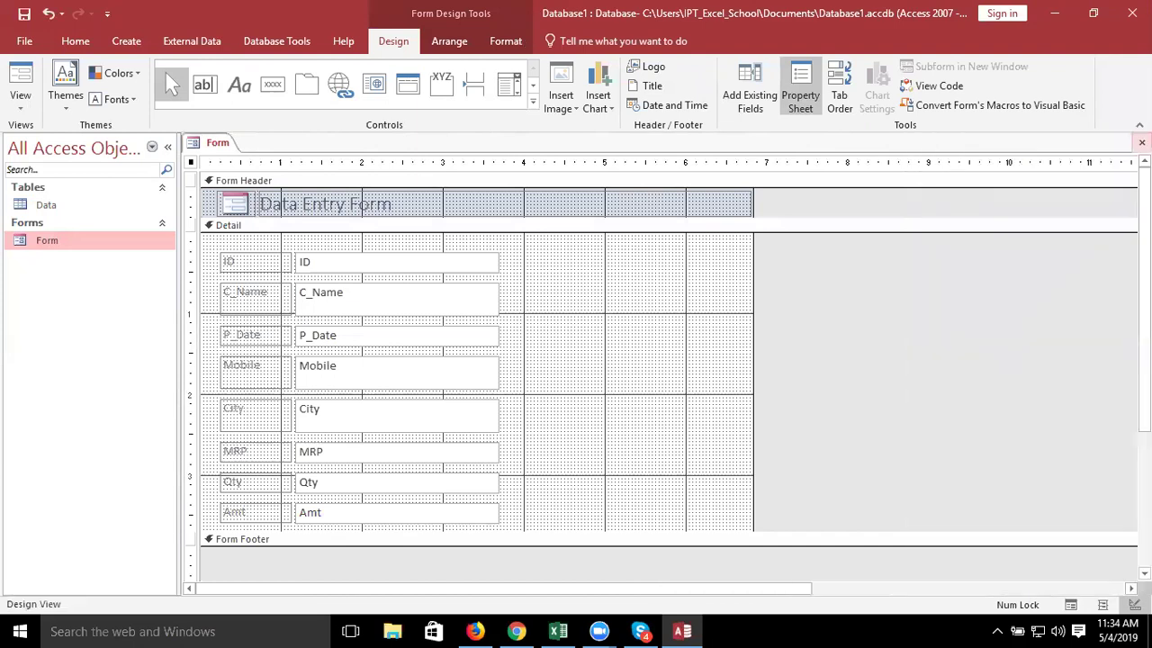
{"action": "left_click", "coordinate": [1141, 142]}
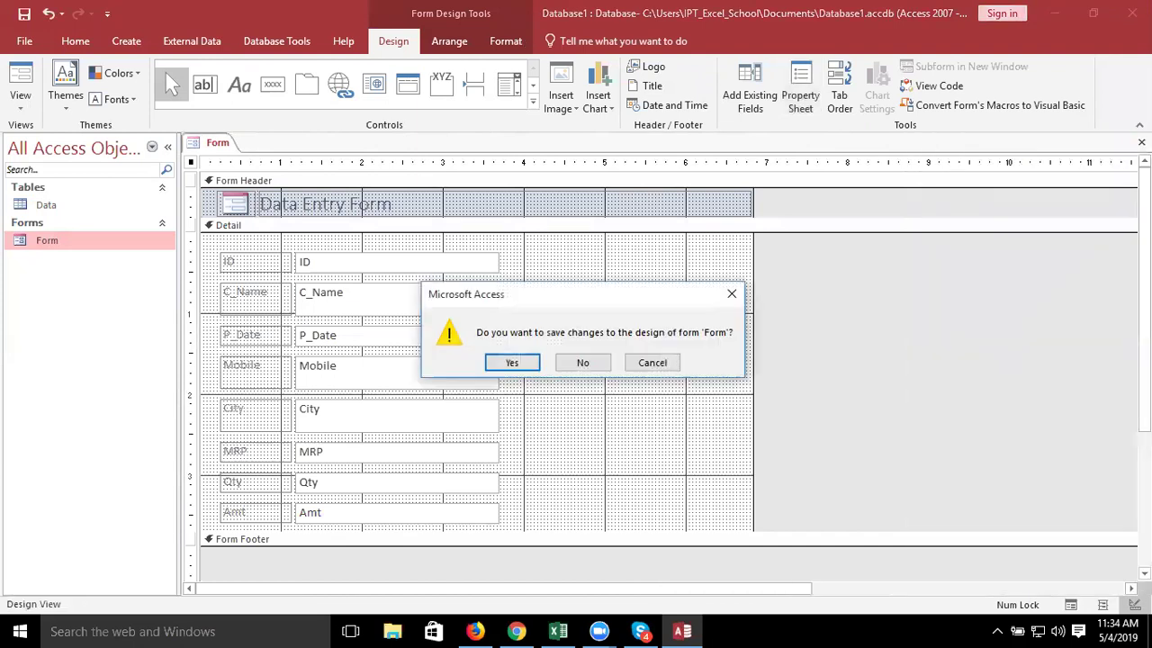
{"action": "left_click", "coordinate": [512, 365]}
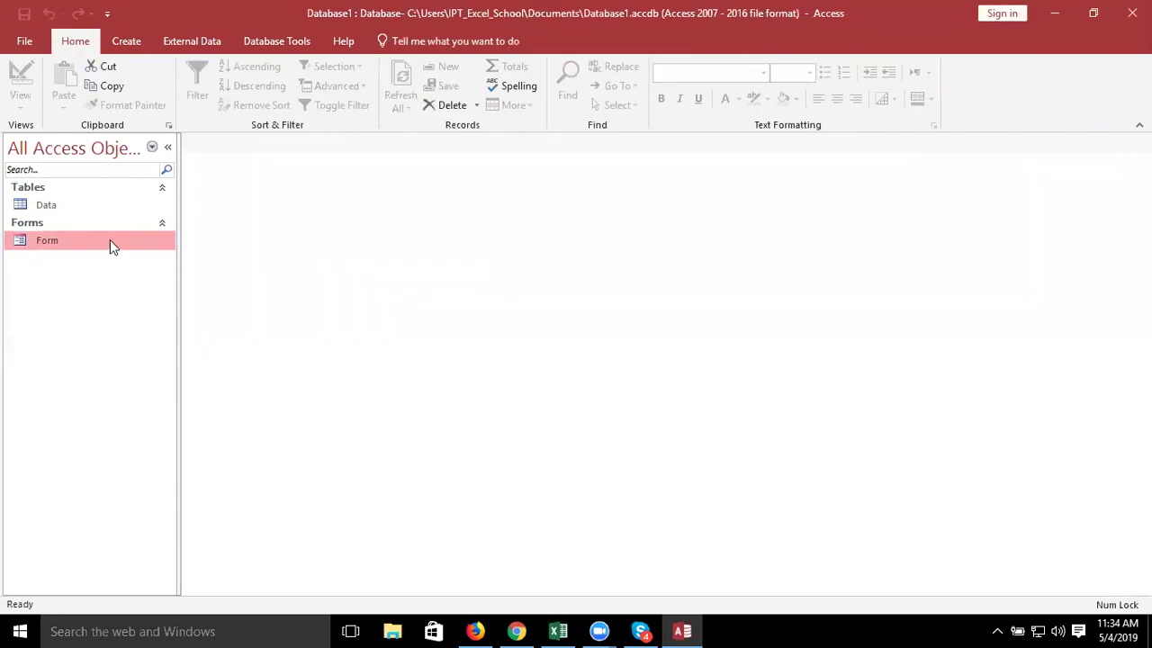
- Open Form as a pop-up, drag it toward the centre, then close it
{"action": "double_click", "coordinate": [110, 240]}
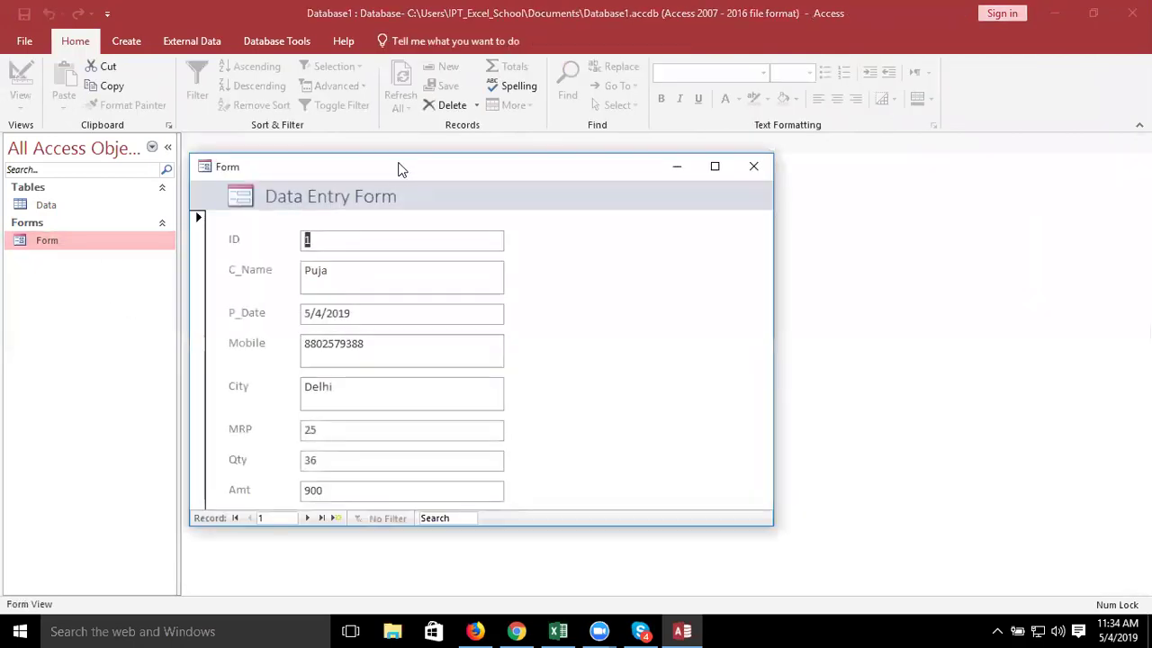
{"action": "mouse_move", "coordinate": [398, 170]}
{"action": "left_mouse_down"}
{"action": "mouse_move", "coordinate": [537, 179]}
{"action": "mouse_move", "coordinate": [484, 182]}
{"action": "left_mouse_up"}
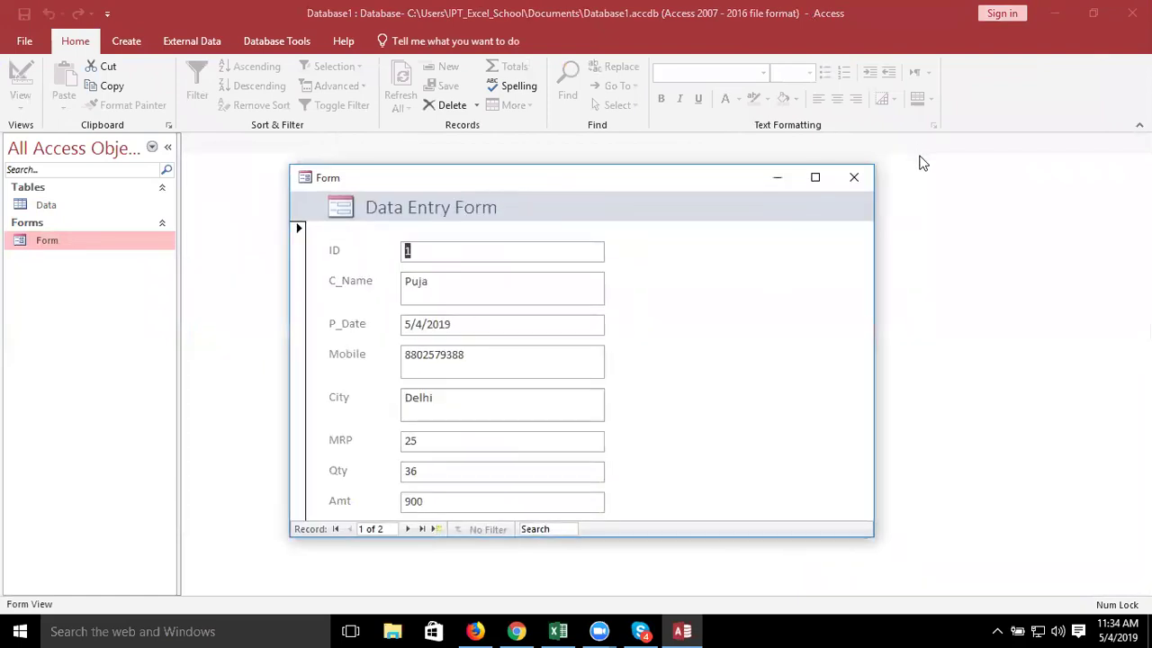
{"action": "left_click", "coordinate": [854, 179]}
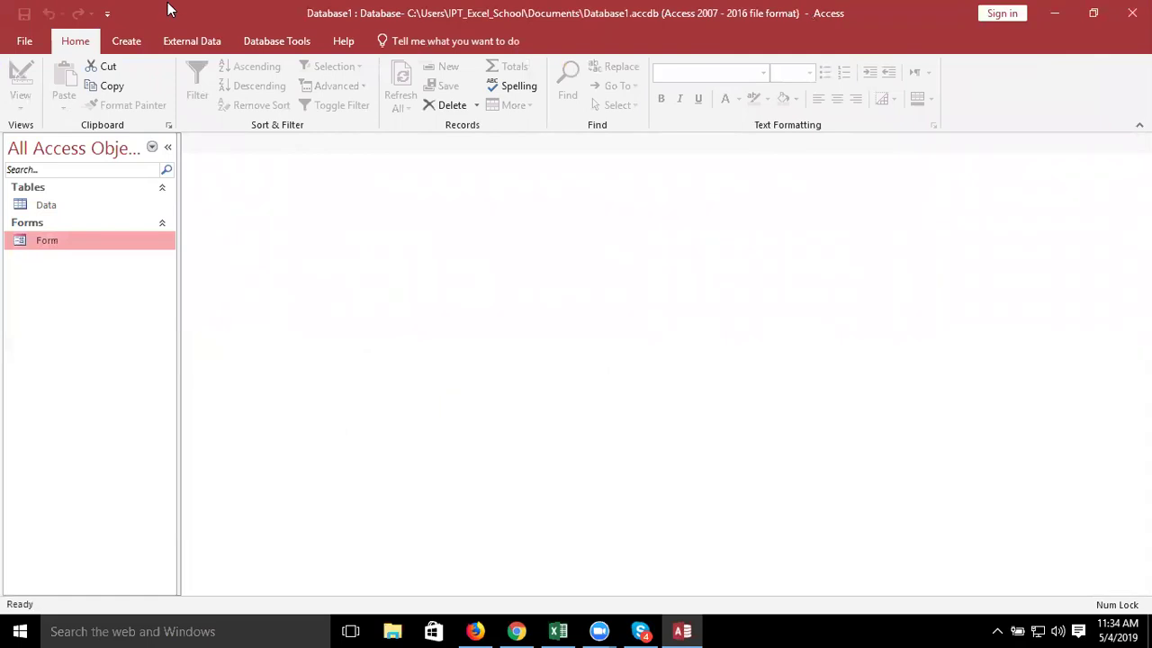
- Set Display Form to 'Form' in the Current Database options and acknowledge the reopen notice
{"action": "left_click", "coordinate": [36, 40]}
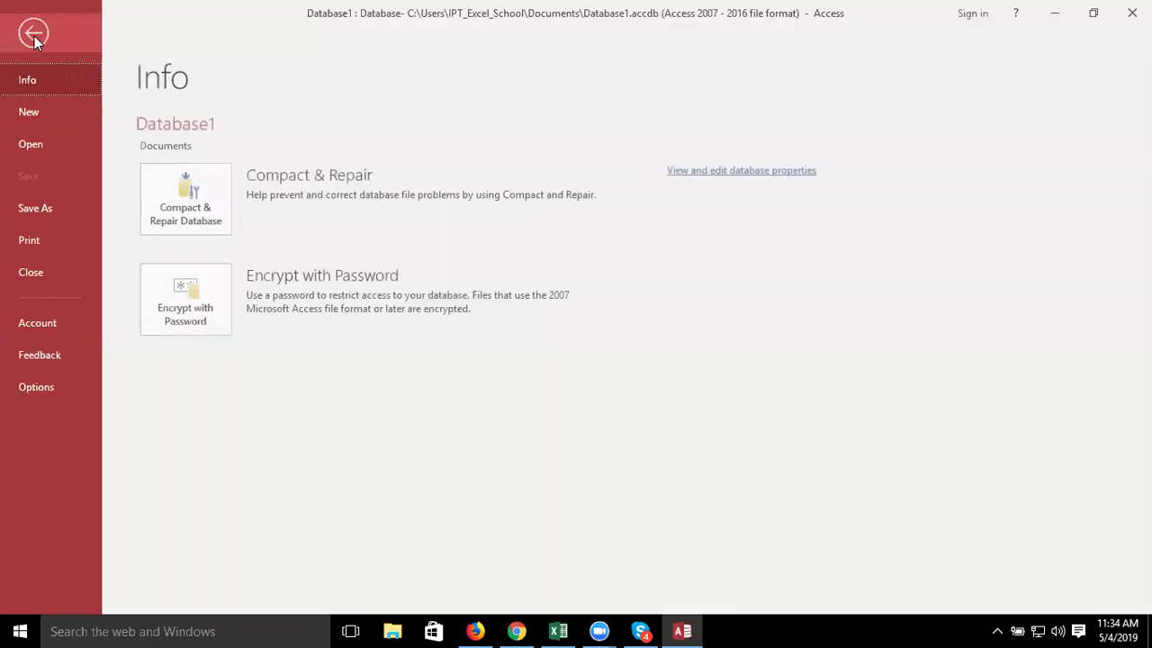
{"action": "left_click", "coordinate": [36, 394]}
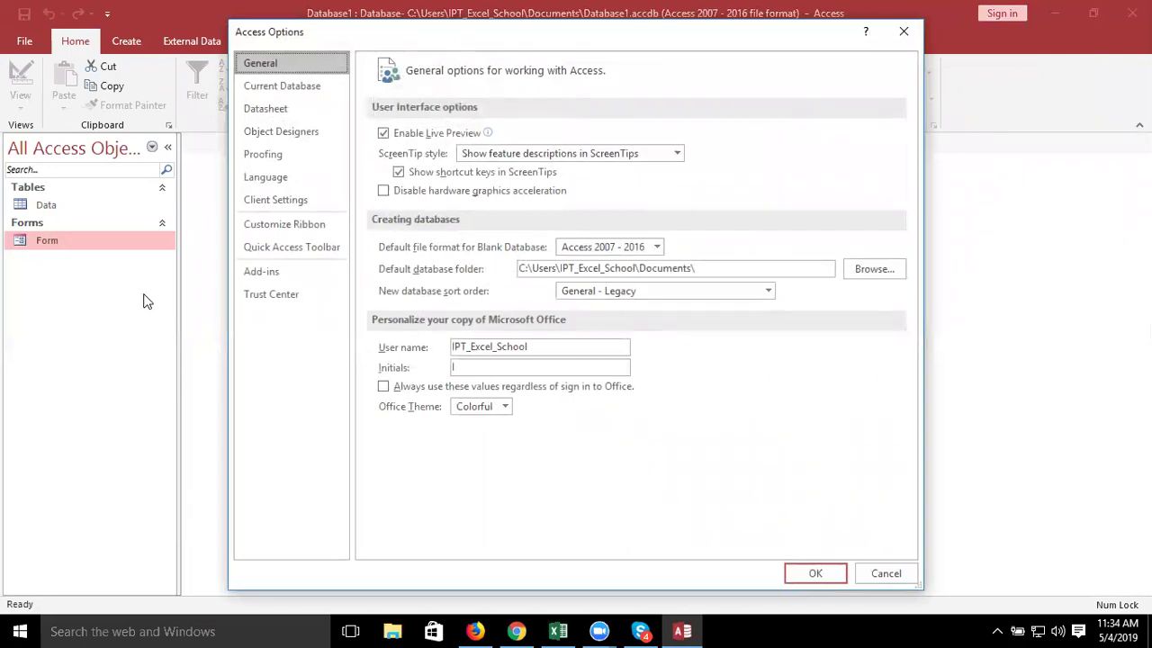
{"action": "left_click", "coordinate": [304, 98]}
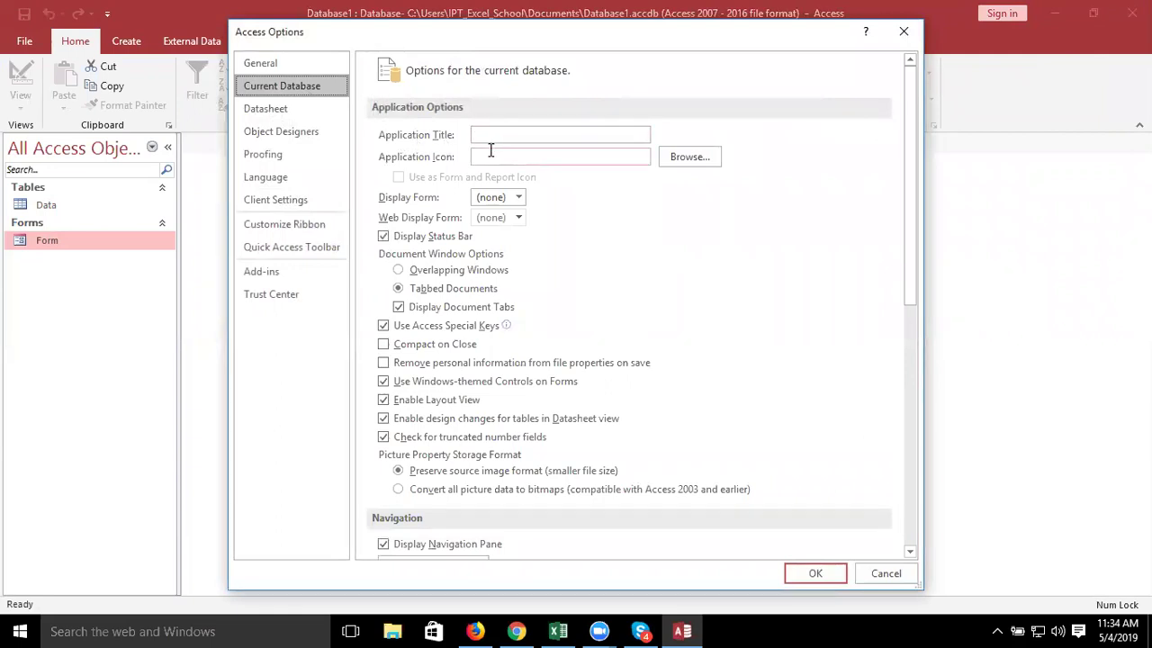
{"action": "left_click", "coordinate": [517, 197]}
{"action": "left_click", "coordinate": [507, 231]}
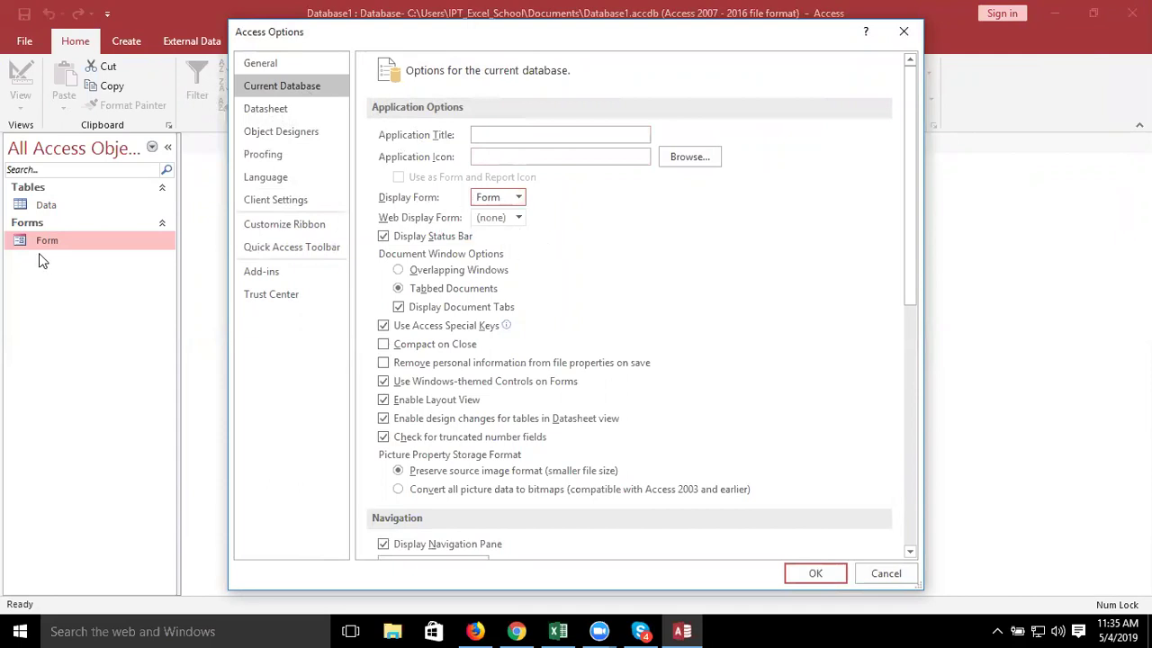
{"action": "left_click", "coordinate": [797, 577]}
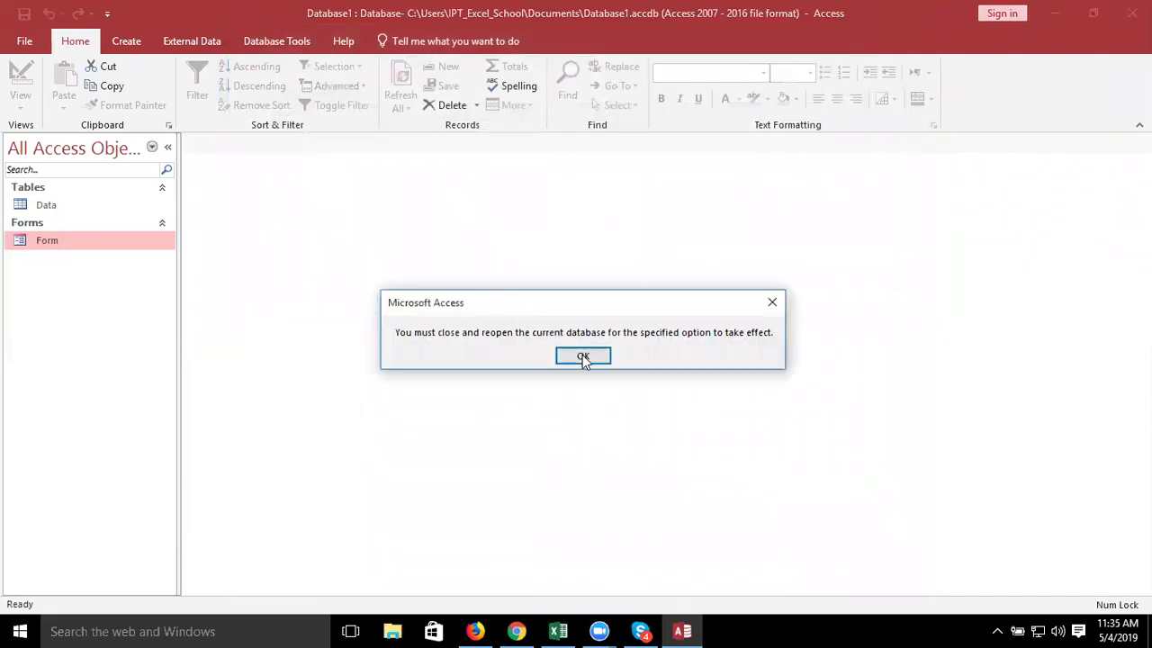
{"action": "left_click", "coordinate": [582, 358]}
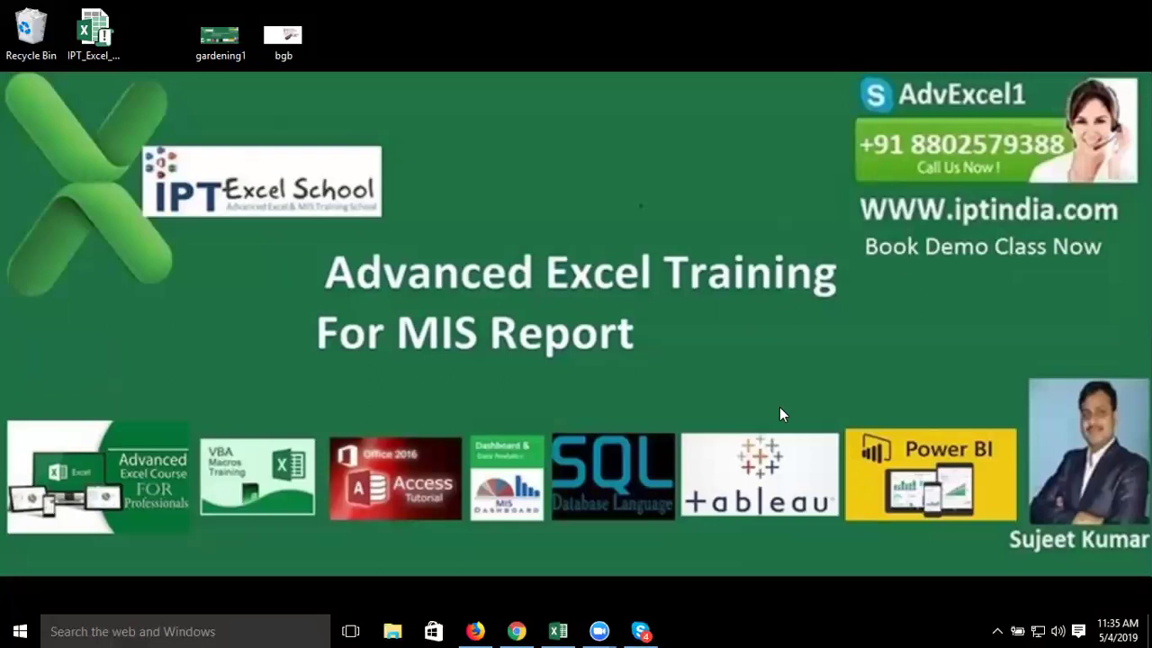
- Relaunch Access via Start search 'acces', open Database1 from Recent and enable its content
{"action": "key", "text": "super"}
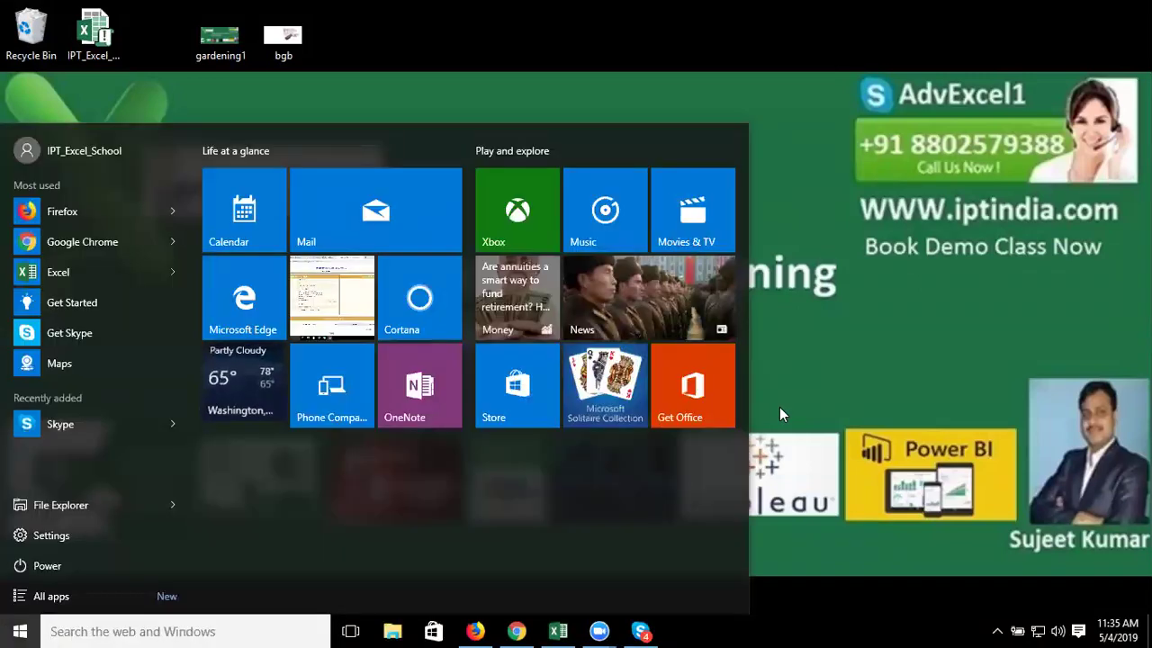
{"action": "type", "text": "acces"}
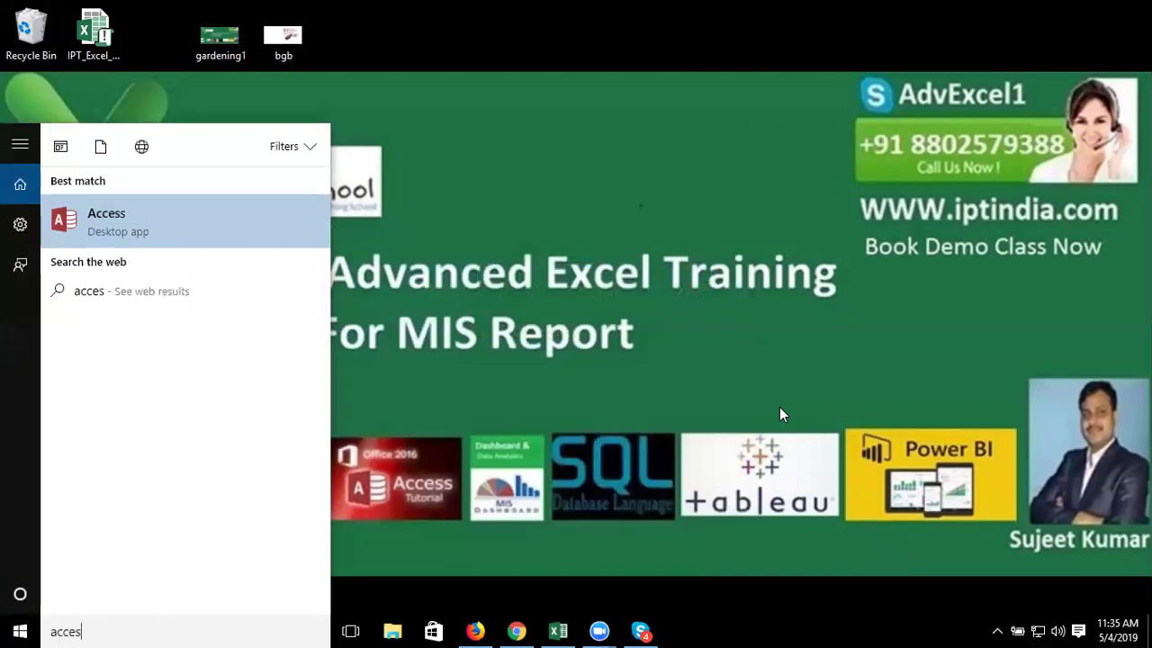
{"action": "left_click", "coordinate": [264, 232]}
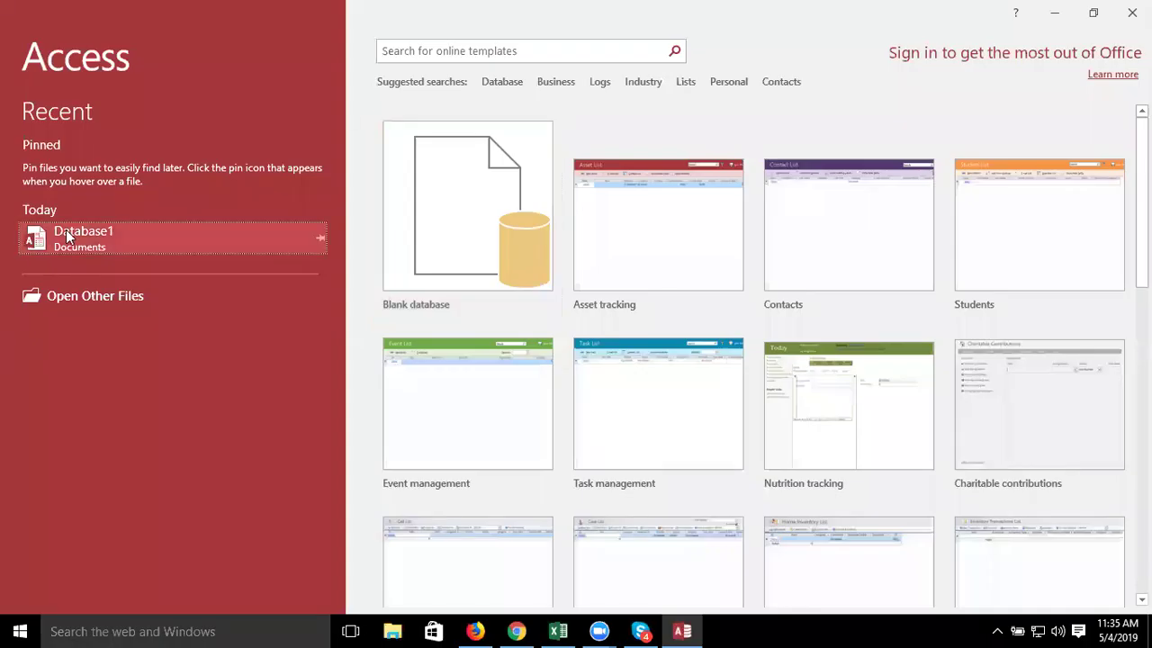
{"action": "left_click", "coordinate": [66, 233]}
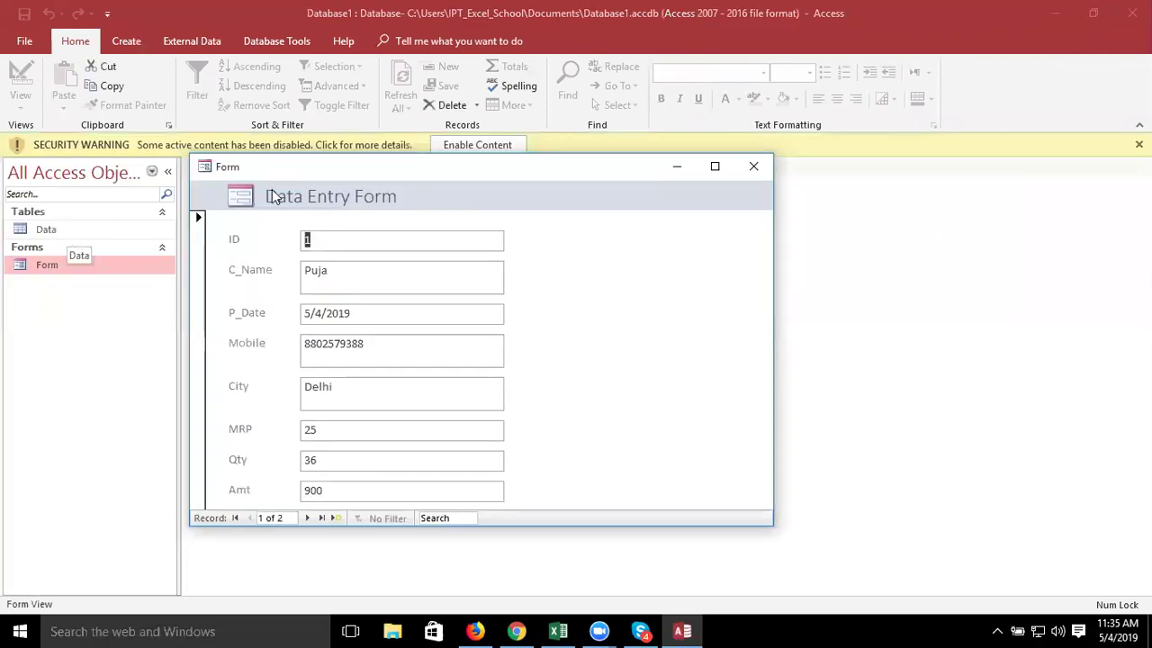
{"action": "left_click", "coordinate": [444, 146]}
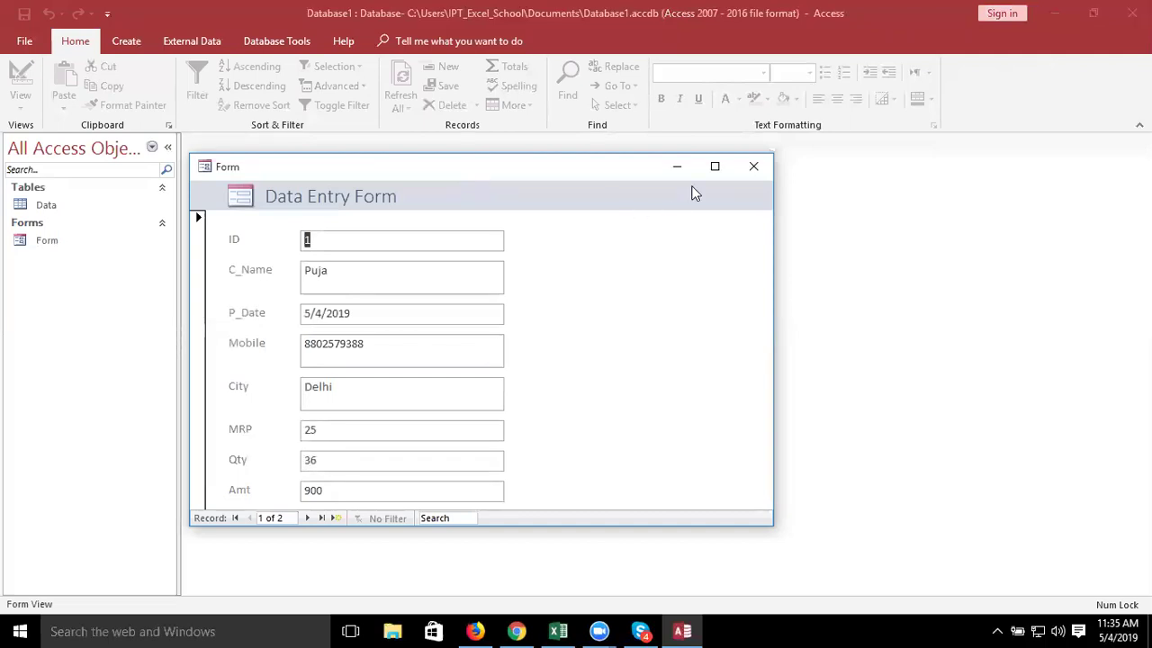
- Maximize the Data Entry Form and browse back and forth between records 1 and 2
{"action": "left_click", "coordinate": [715, 166]}
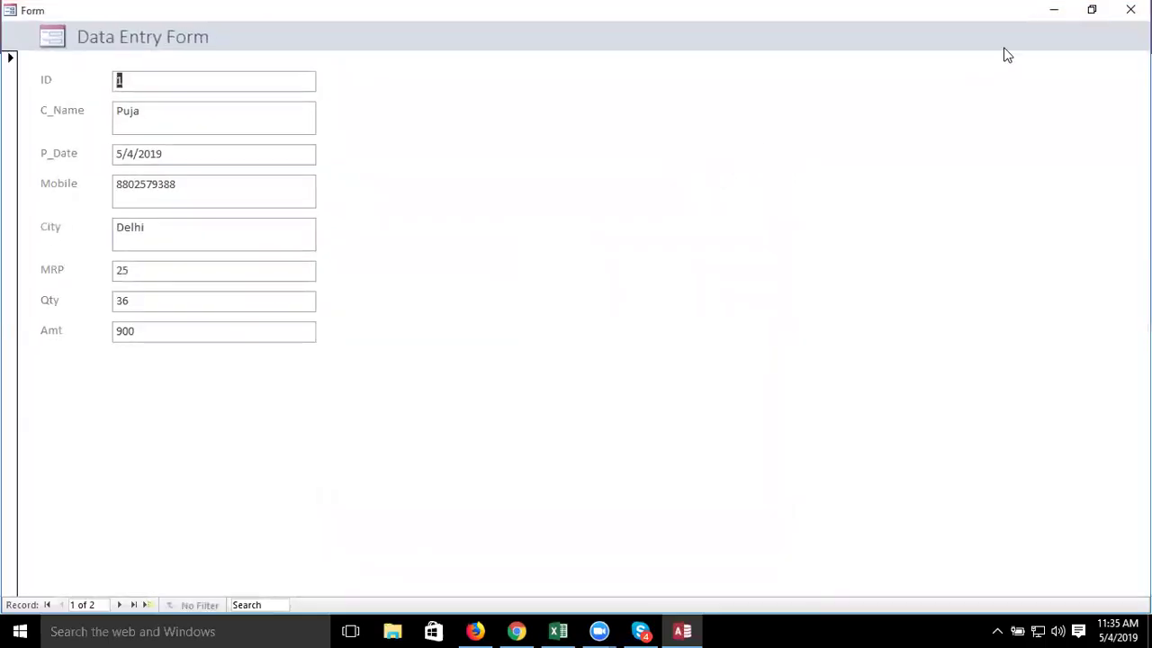
{"action": "left_click", "coordinate": [1091, 10]}
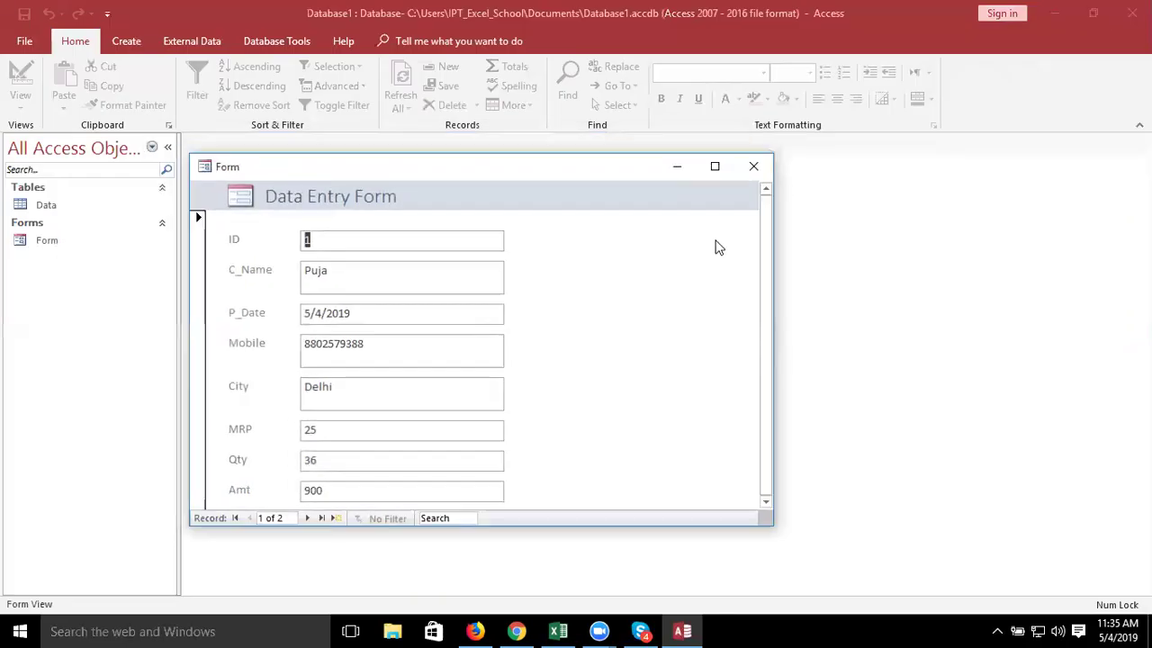
{"action": "left_click", "coordinate": [715, 166]}
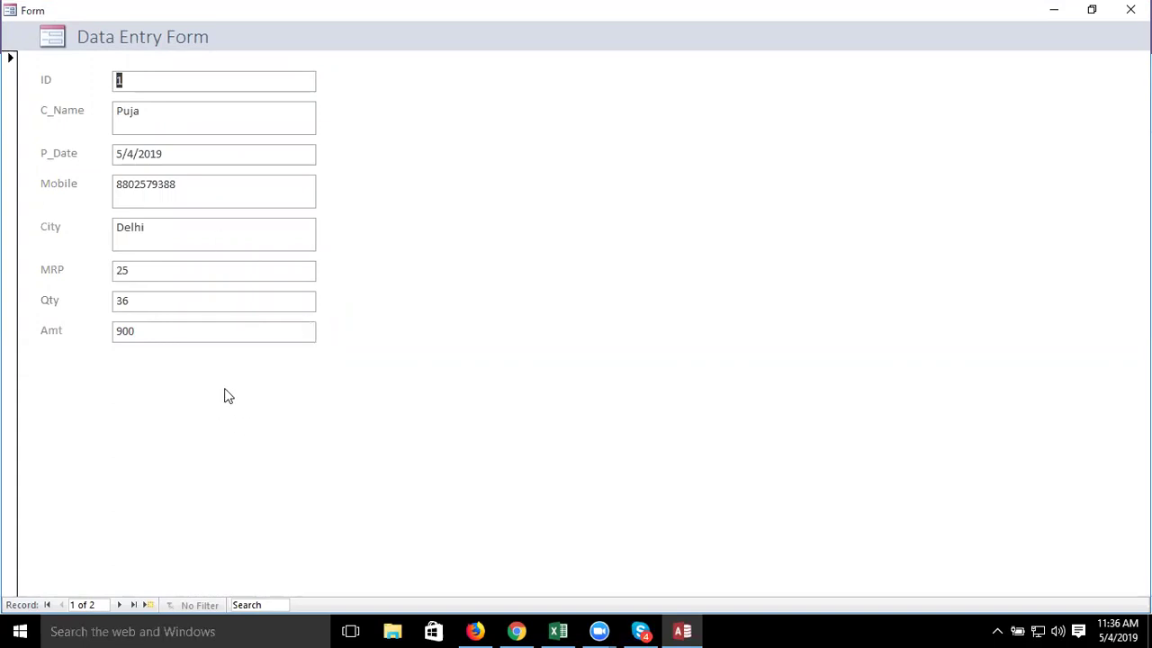
{"action": "left_click", "coordinate": [121, 606]}
{"action": "left_click", "coordinate": [121, 605]}
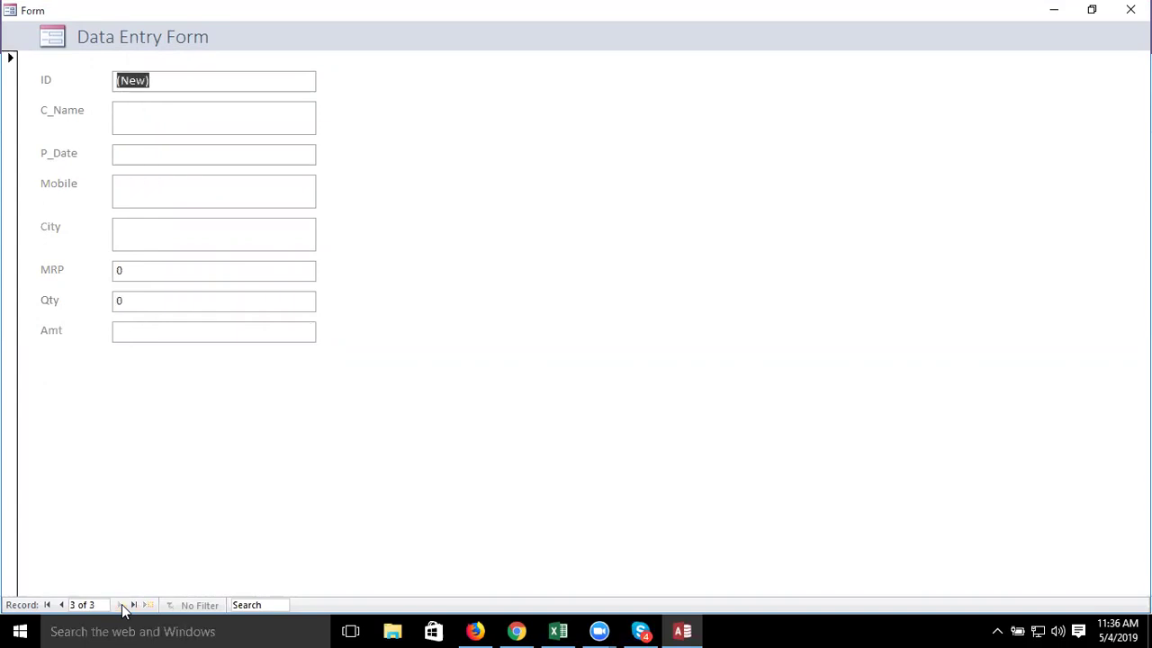
{"action": "left_click", "coordinate": [61, 605]}
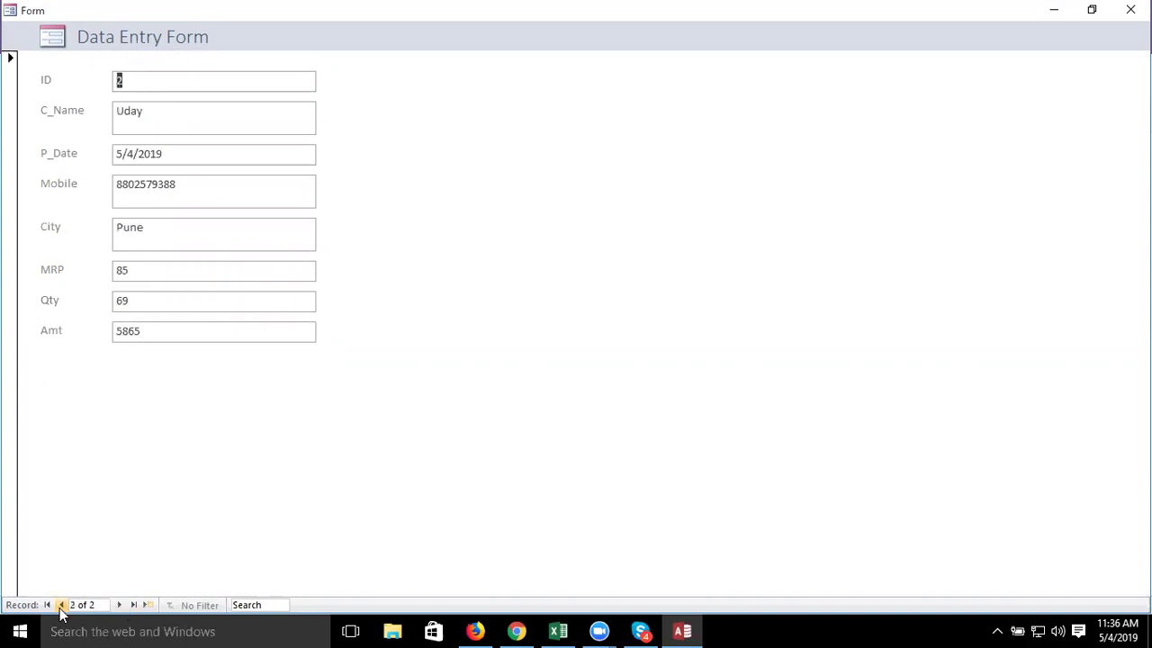
{"action": "left_click", "coordinate": [61, 605]}
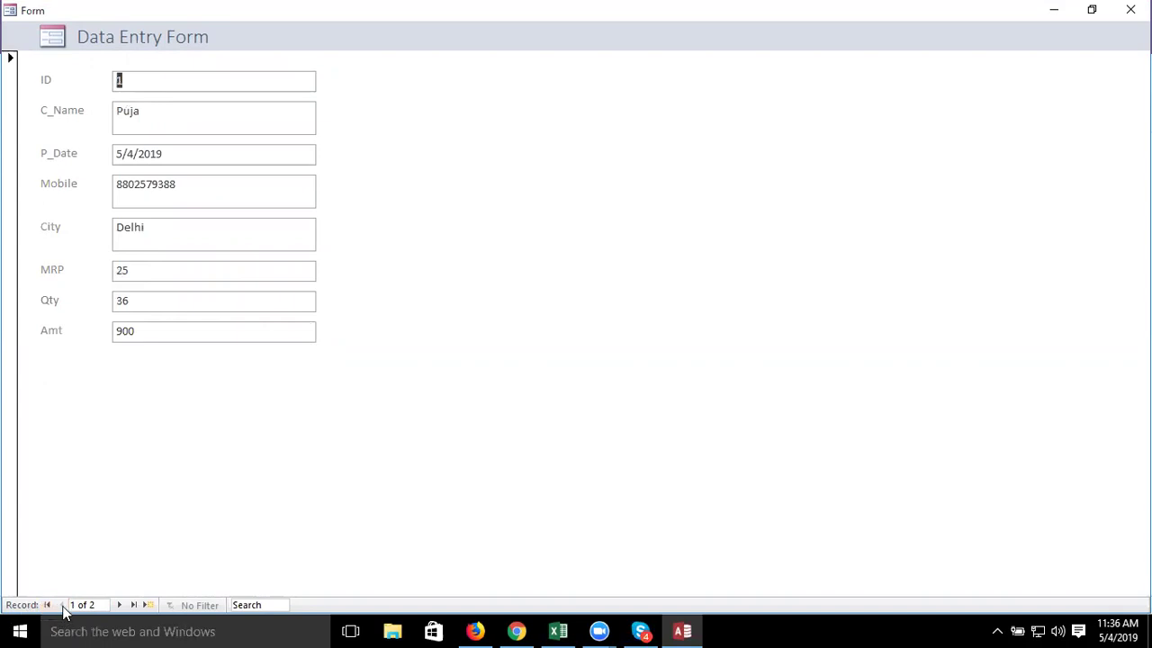
{"action": "left_click", "coordinate": [120, 608]}
{"action": "left_click", "coordinate": [62, 606]}
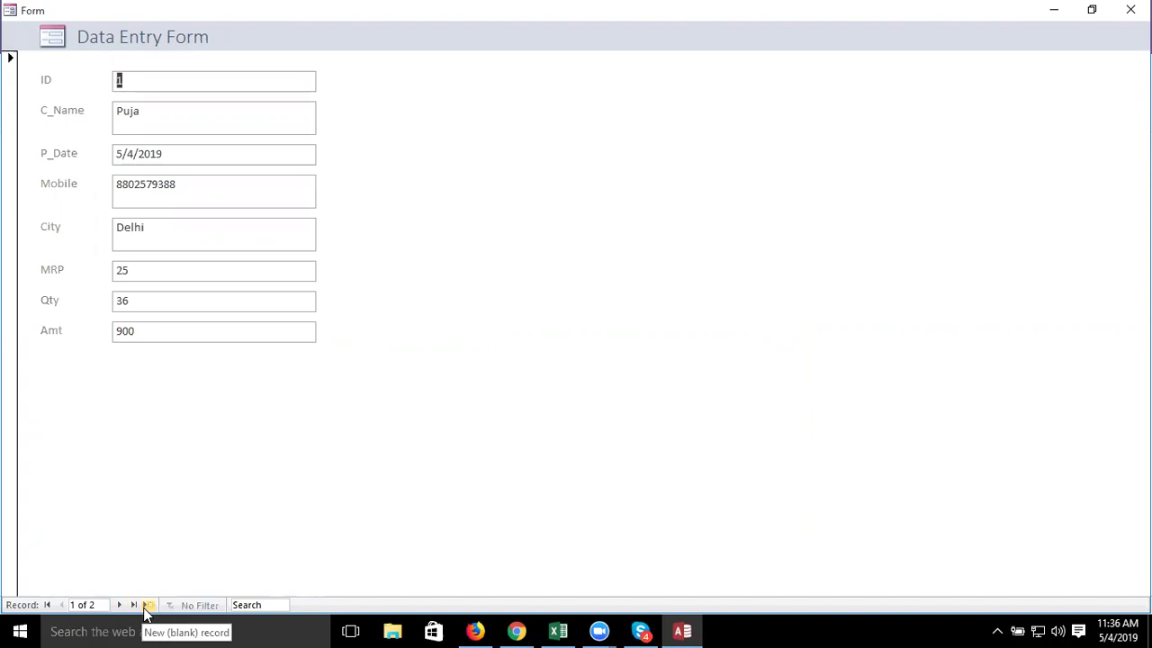
- Start a new blank record and enter the customer's name in C_Name
{"action": "left_click", "coordinate": [146, 607]}
{"action": "left_click", "coordinate": [180, 113]}
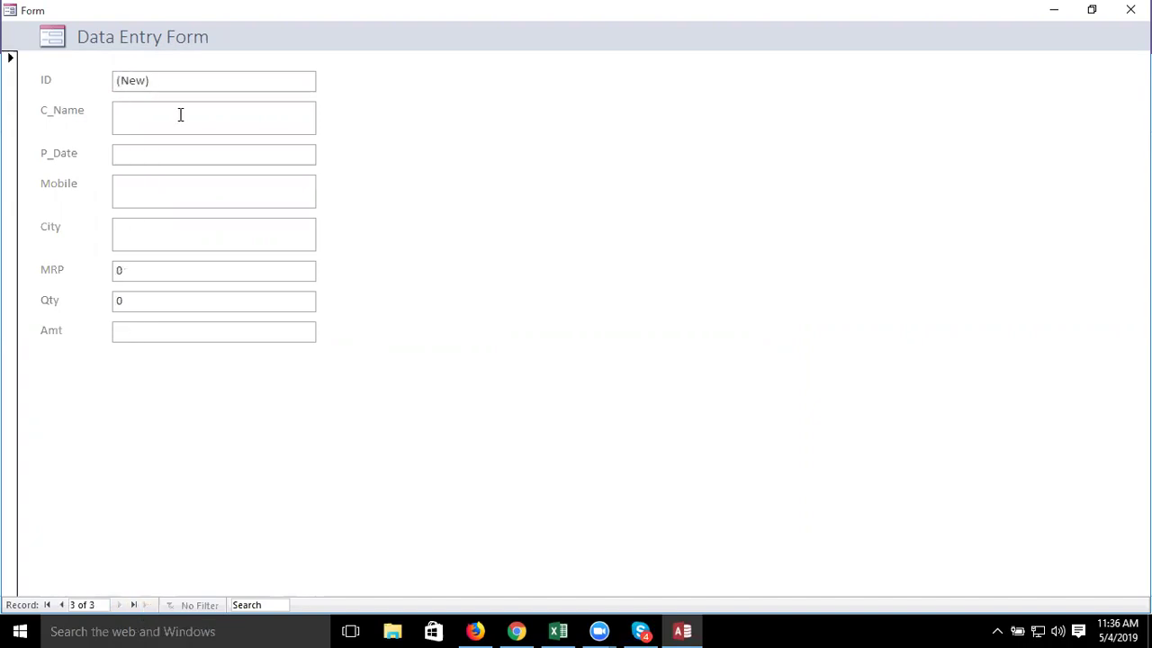
{"action": "type", "text": "Yogesh"}
- Fill record 3 with today's P_Date (5/4/2019), the mobile number and City Muz
{"action": "key", "text": "Tab"}
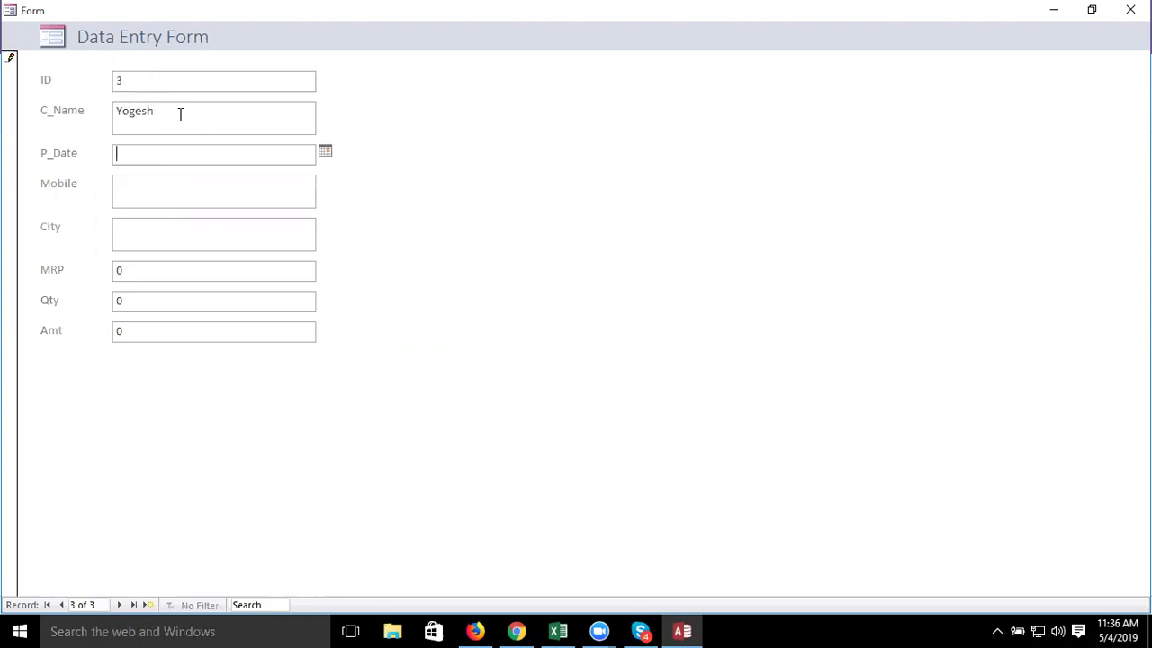
{"action": "left_click", "coordinate": [325, 153]}
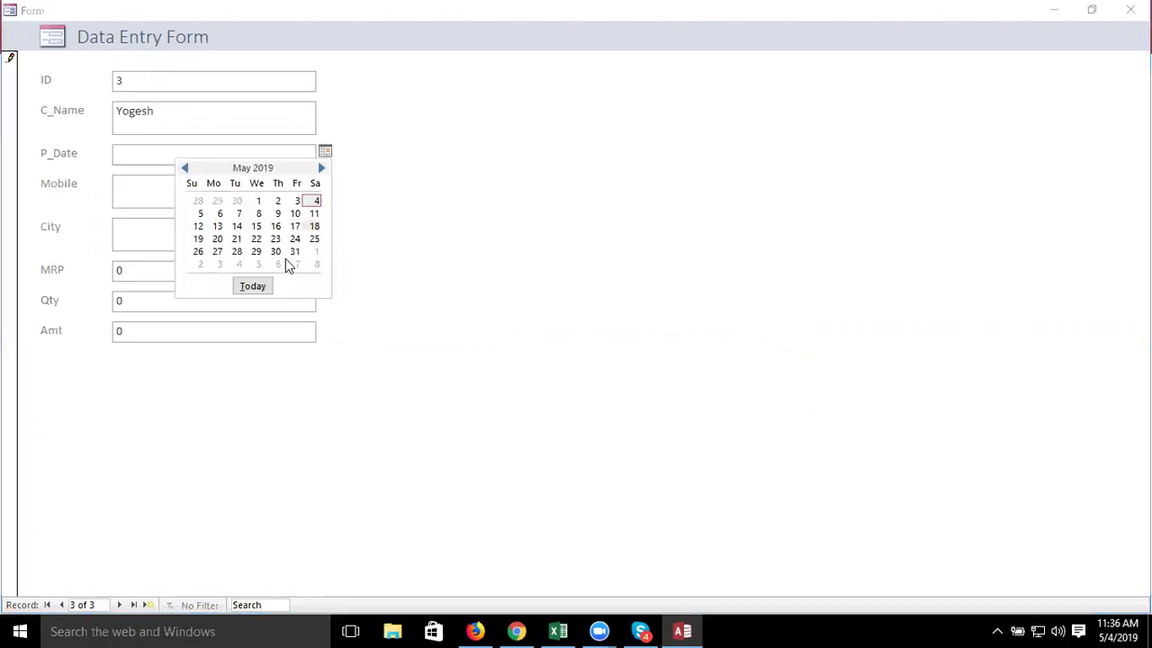
{"action": "left_click", "coordinate": [261, 286]}
{"action": "left_click", "coordinate": [206, 193]}
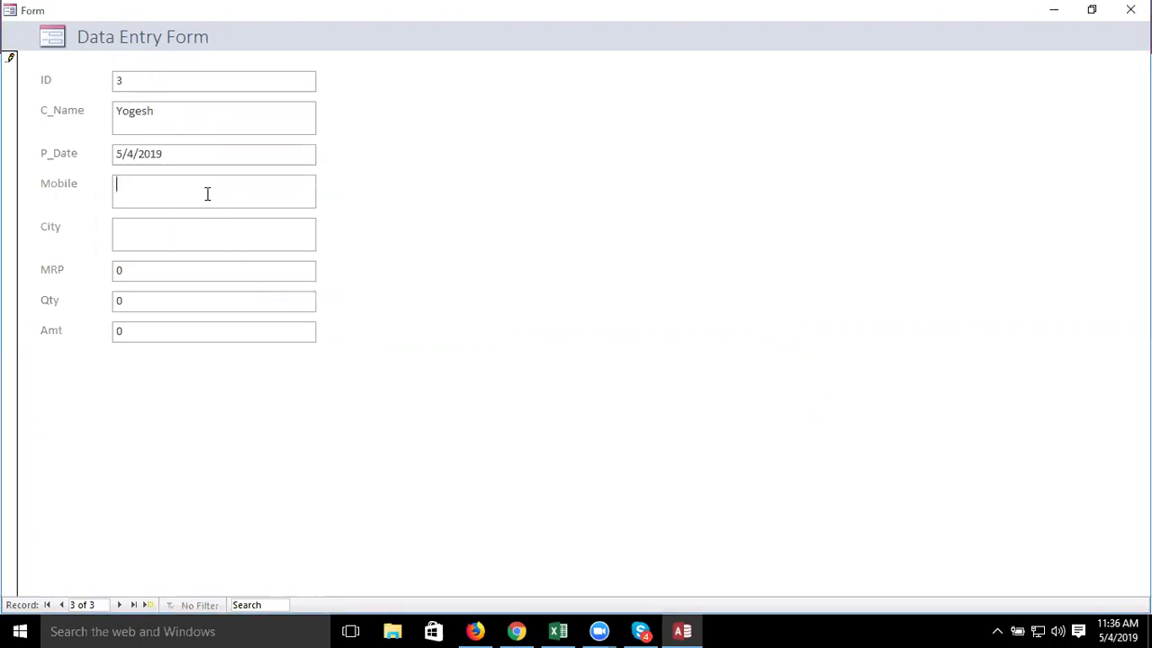
{"action": "key", "text": "Tab"}
{"action": "type", "text": "Mi"}
{"action": "key", "text": "BackSpace"}
{"action": "type", "text": "uz"}
- Enter MRP 54 and Qty 68 so Amt becomes 3672, then return to record 3
{"action": "key", "text": "Tab"}
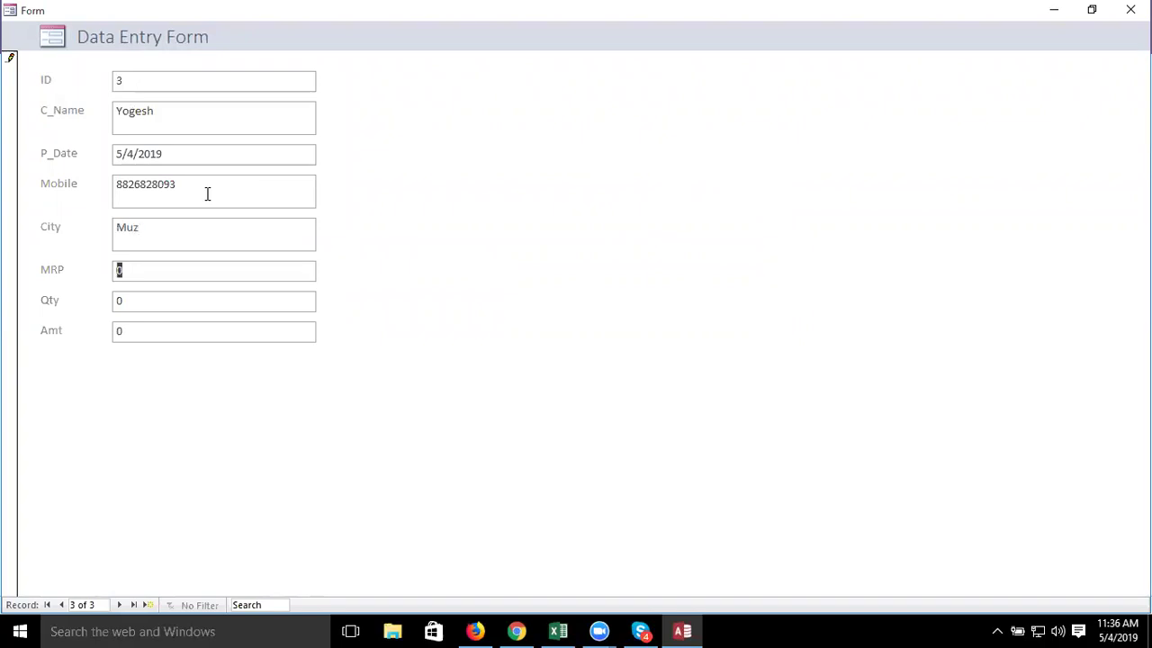
{"action": "type", "text": "54"}
{"action": "key", "text": "Tab"}
{"action": "type", "text": "68"}
{"action": "key", "text": "Tab"}
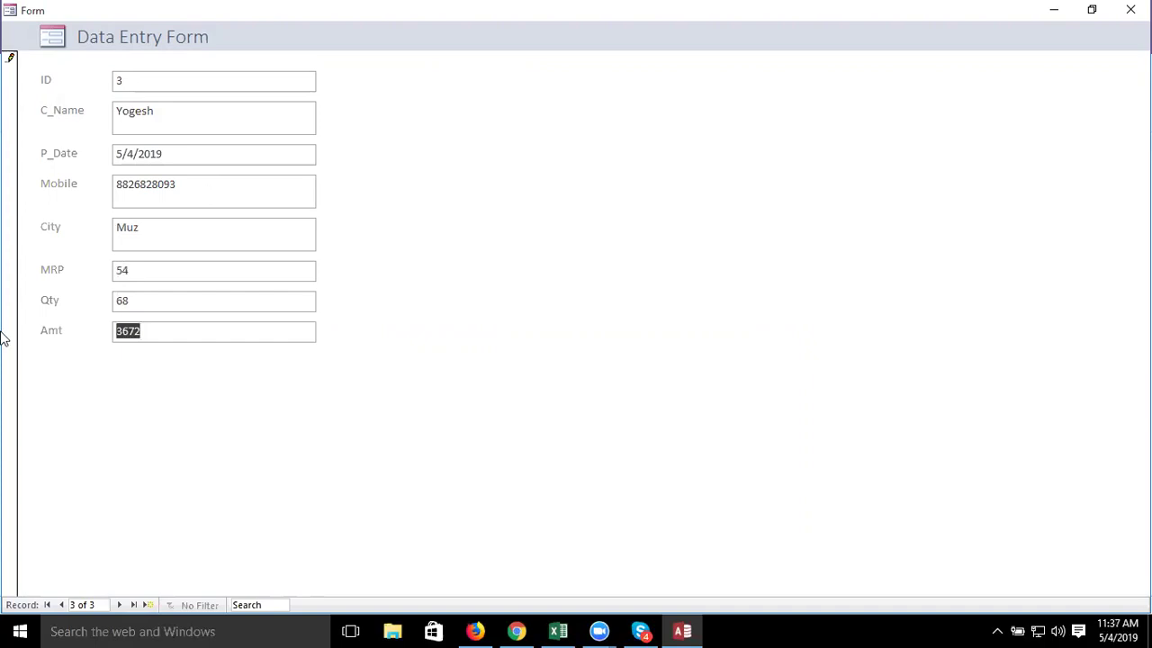
{"action": "left_click", "coordinate": [124, 609]}
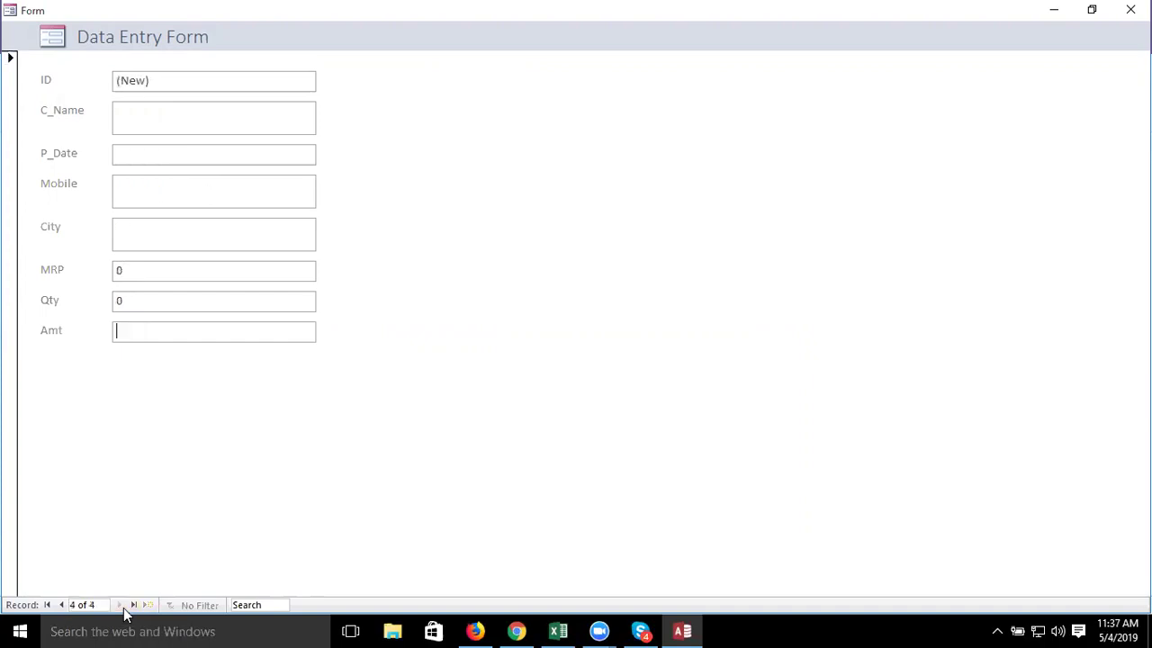
{"action": "left_click", "coordinate": [63, 605]}
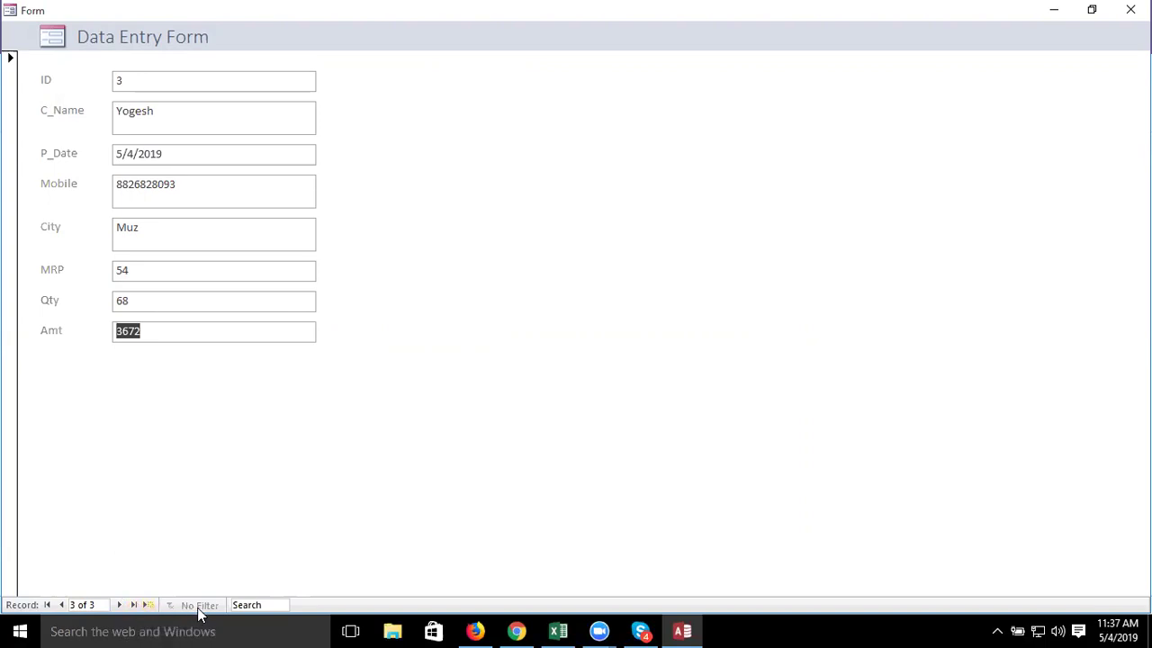
- Search the records for the first customer's name to show record 1 of 3
{"action": "left_click", "coordinate": [242, 605]}
{"action": "type", "text": "Puja"}
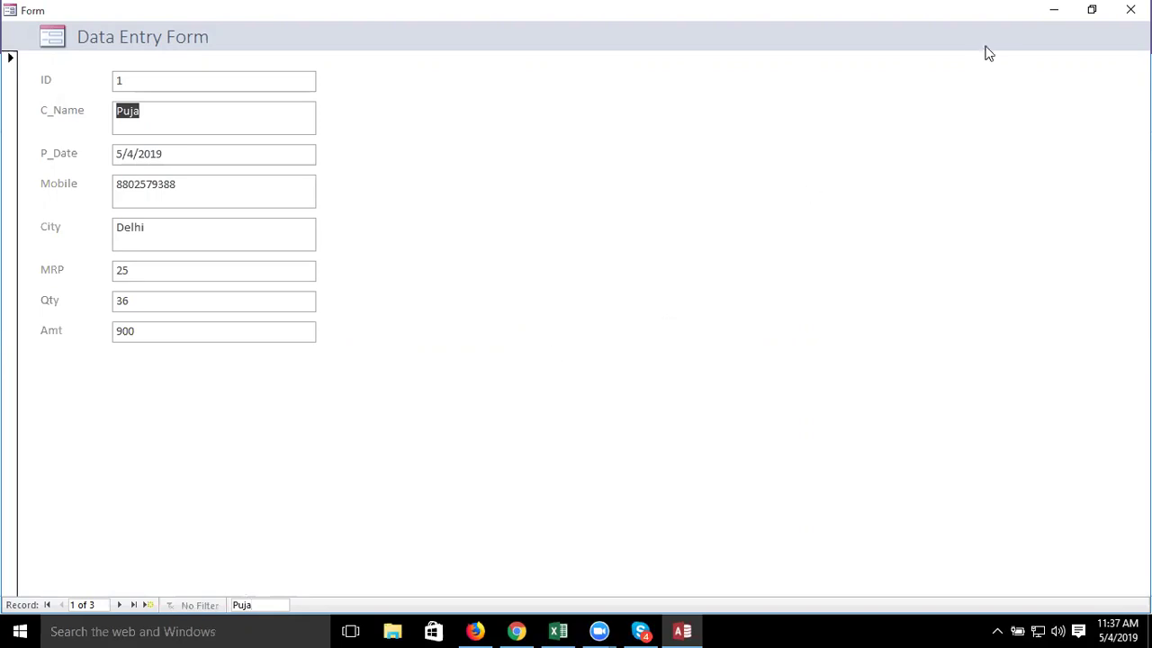
{"action": "left_click", "coordinate": [1130, 10]}
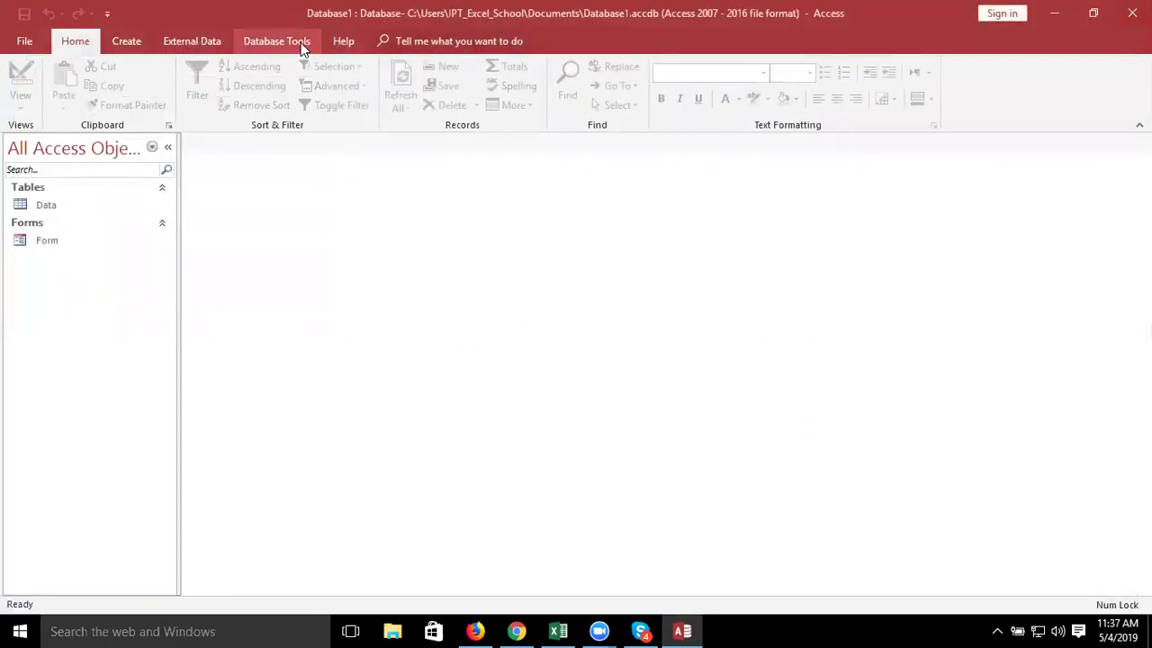
{"action": "left_click", "coordinate": [130, 42]}
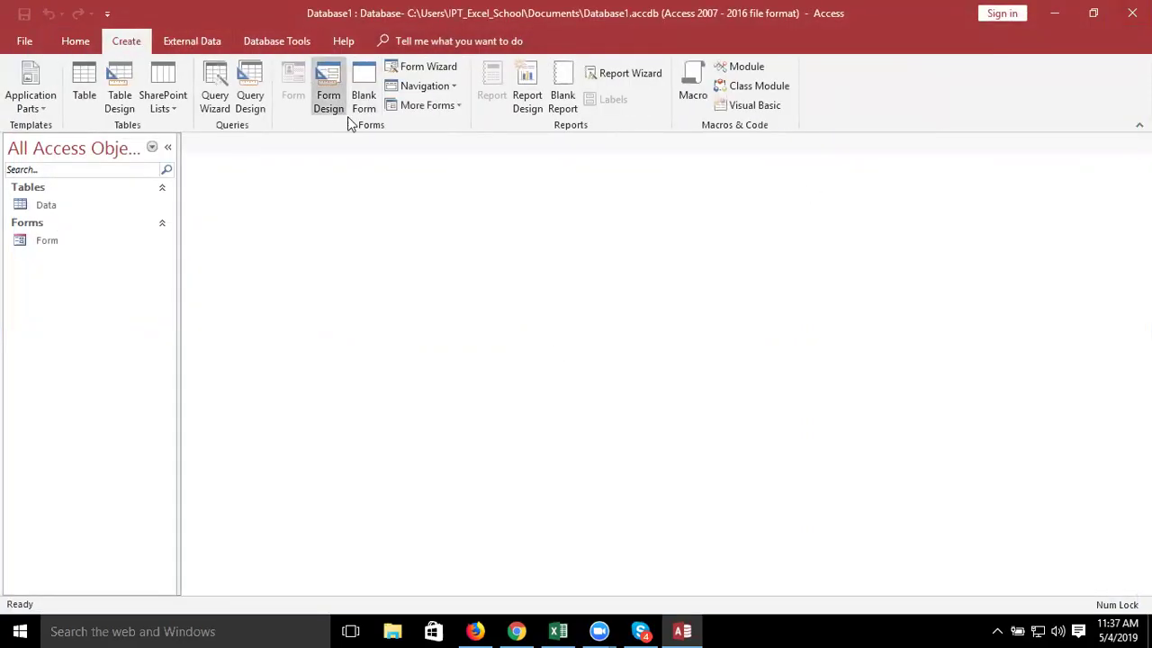
{"action": "left_click", "coordinate": [440, 115]}
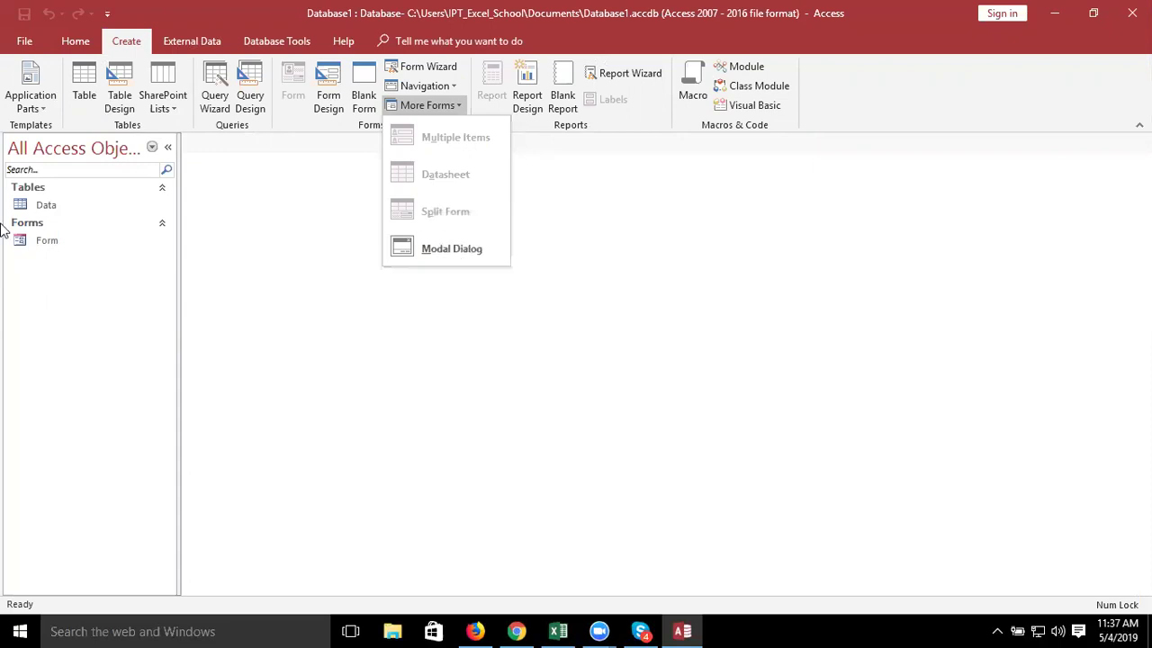
{"action": "left_click", "coordinate": [50, 241]}
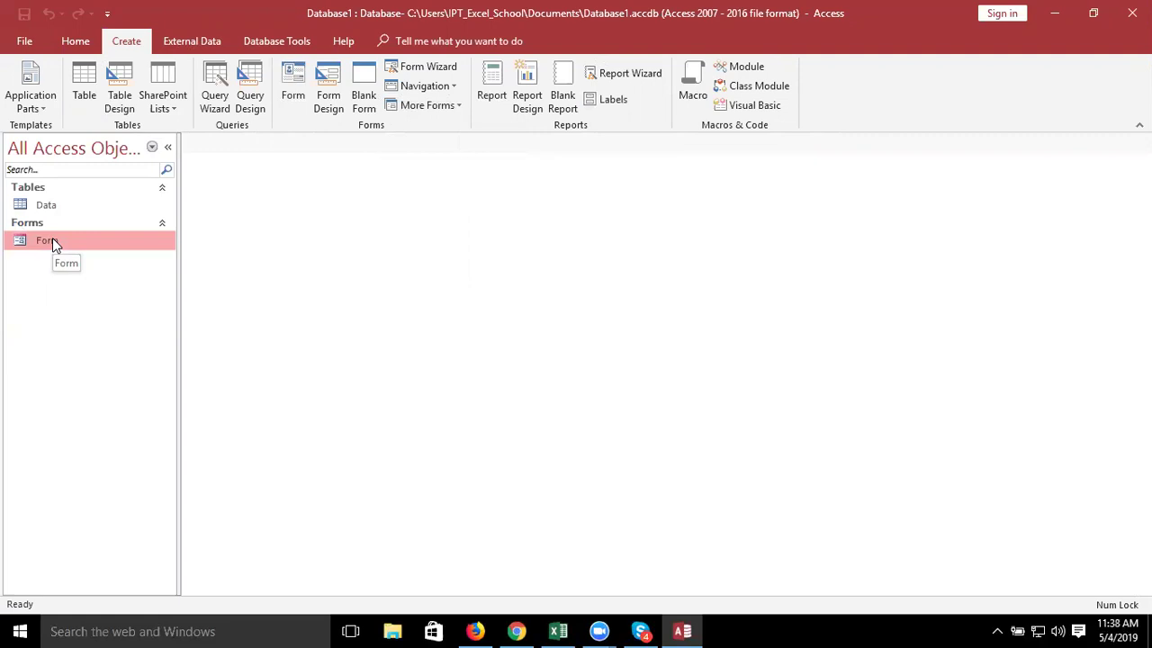
{"action": "right_click", "coordinate": [52, 242]}
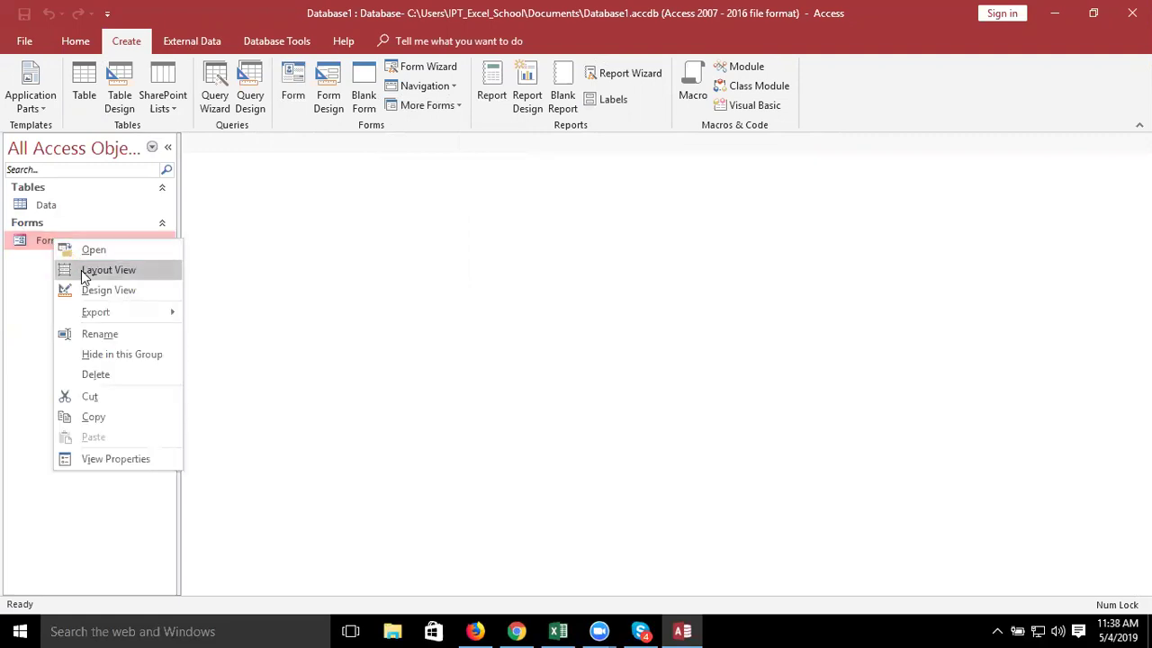
{"action": "double_click", "coordinate": [30, 241]}
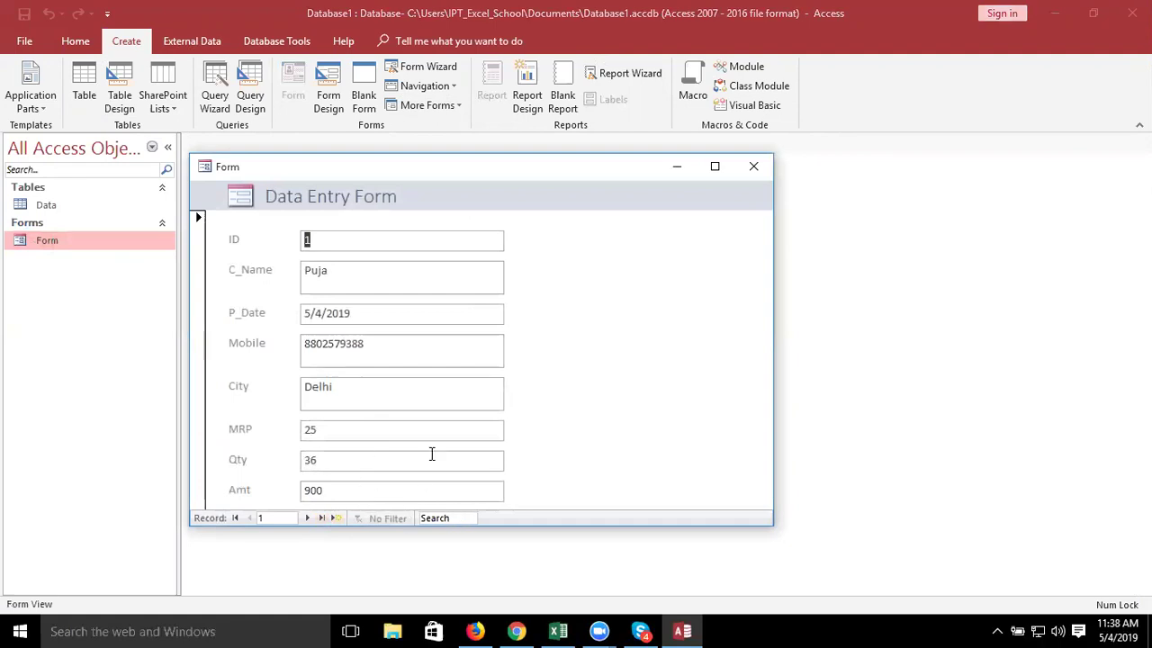
{"action": "left_click", "coordinate": [754, 167]}
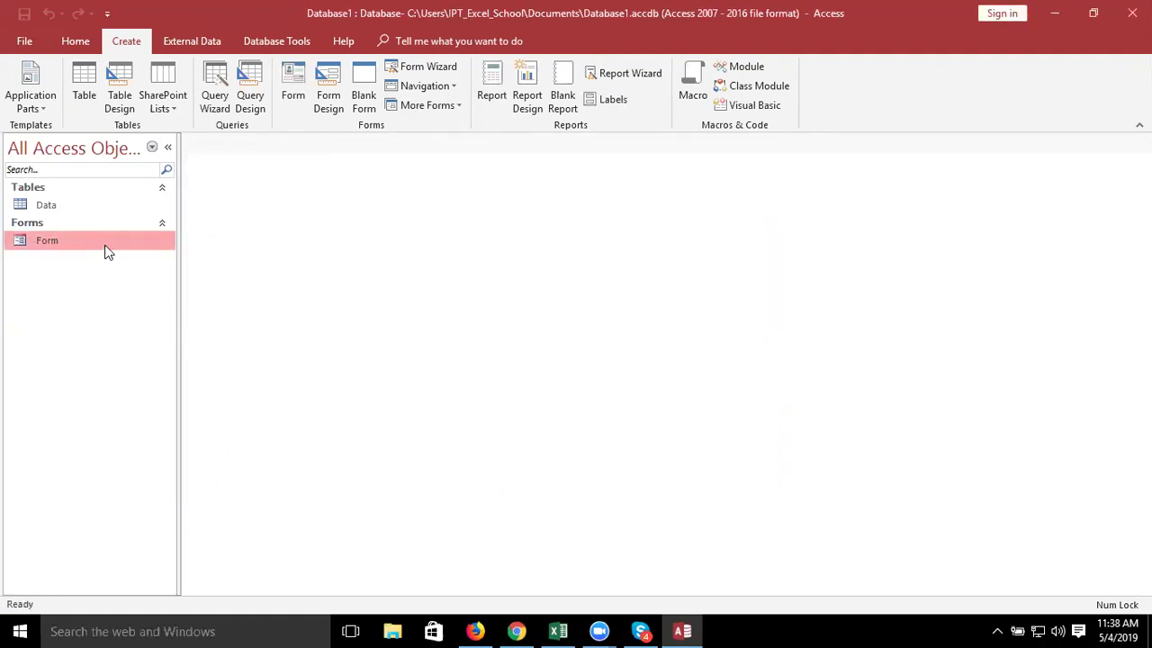
- Open Form in Design View and stretch the Detail section taller below the Amt field
{"action": "right_click", "coordinate": [105, 245]}
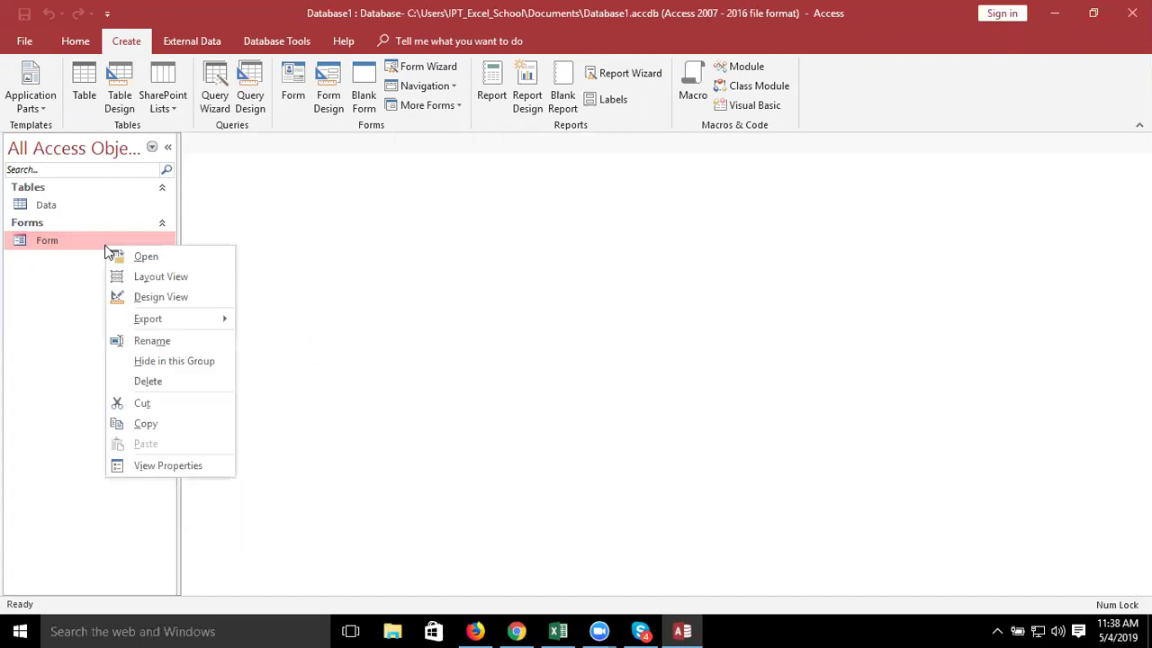
{"action": "left_click", "coordinate": [143, 297]}
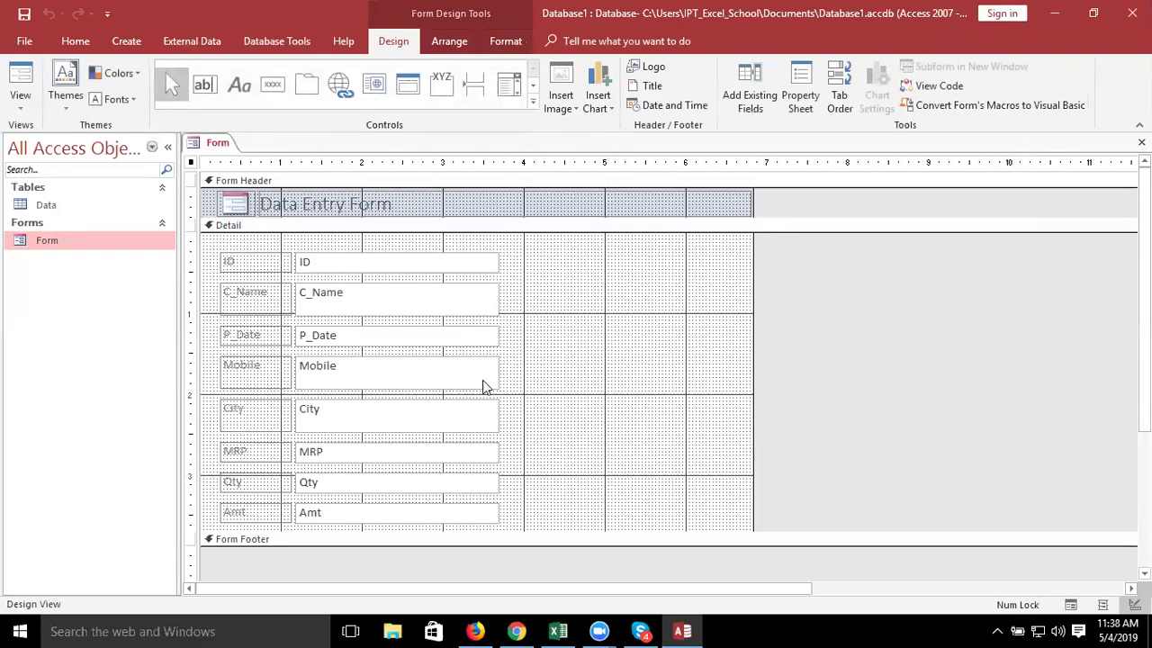
{"action": "left_click", "coordinate": [563, 471]}
{"action": "left_click_drag", "start_coordinate": [552, 531], "coordinate": [557, 563]}
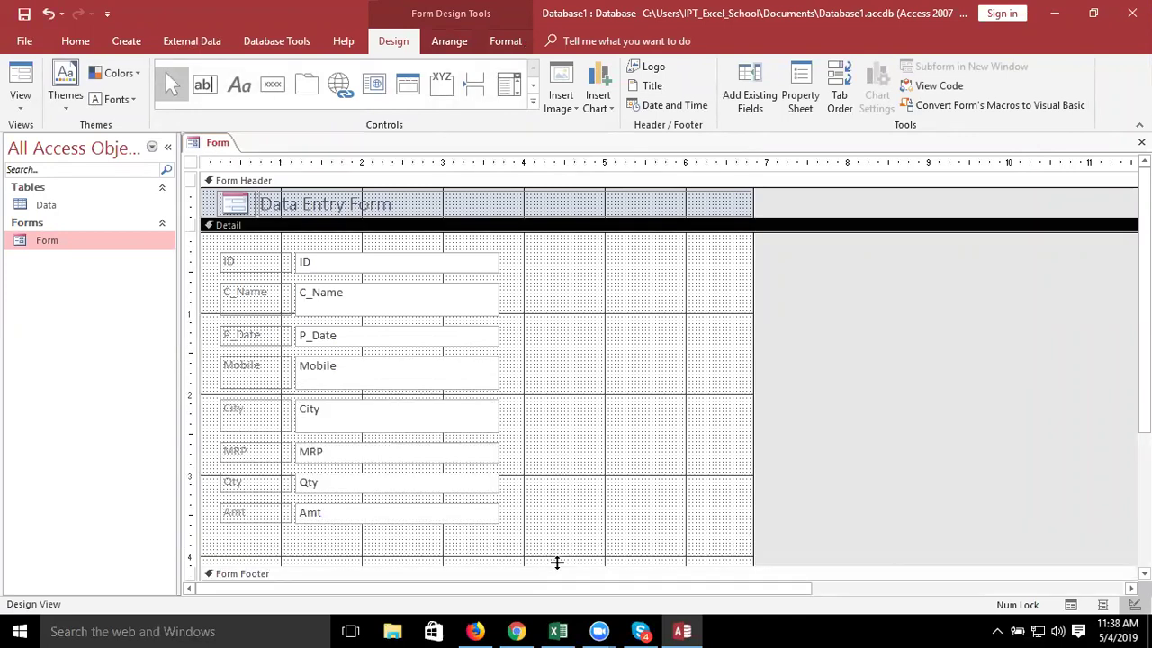
{"action": "left_click_drag", "start_coordinate": [557, 562], "coordinate": [560, 570]}
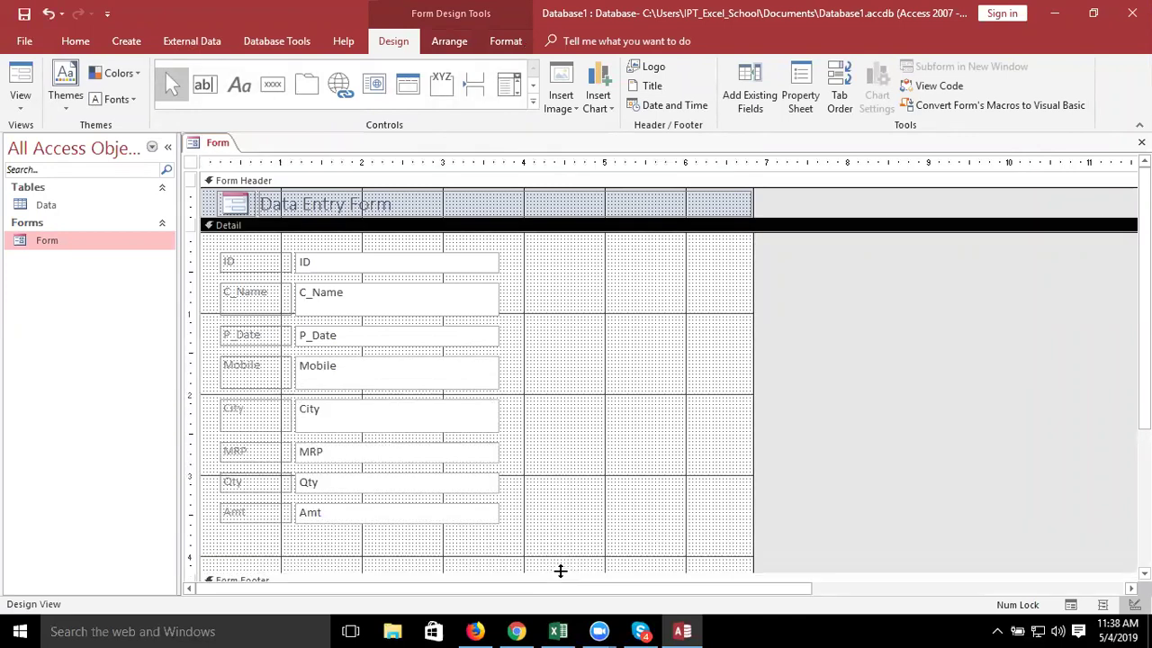
{"action": "scroll", "coordinate": [762, 523], "scroll_direction": "down", "scroll_amount": 2}
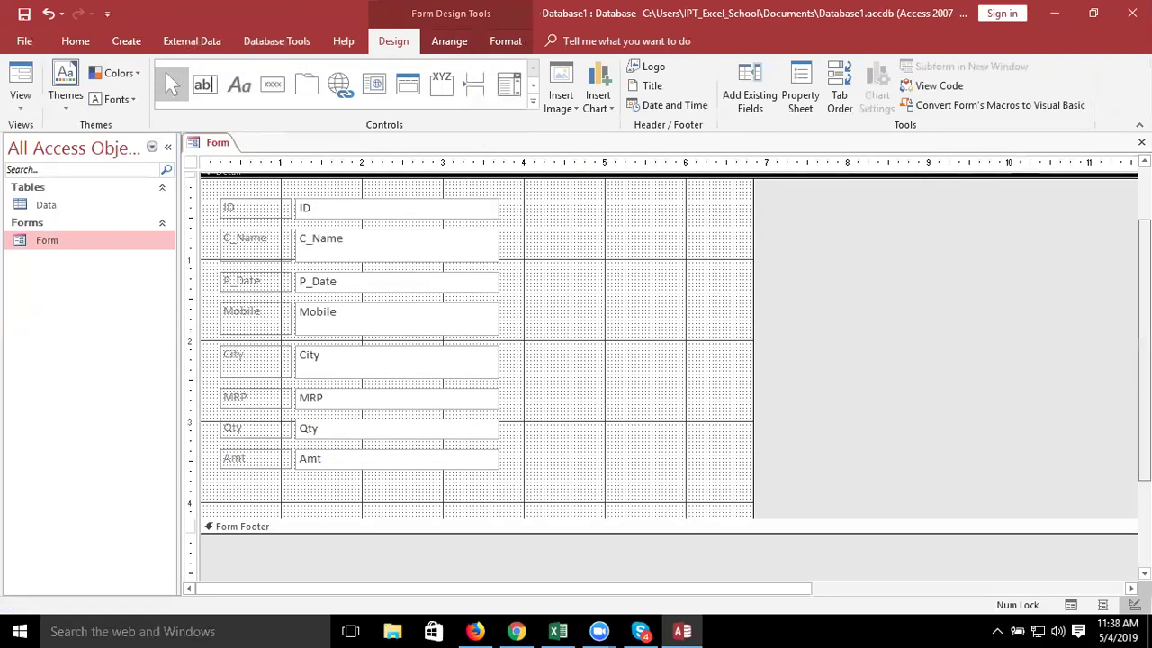
{"action": "left_click_drag", "start_coordinate": [762, 519], "coordinate": [769, 548]}
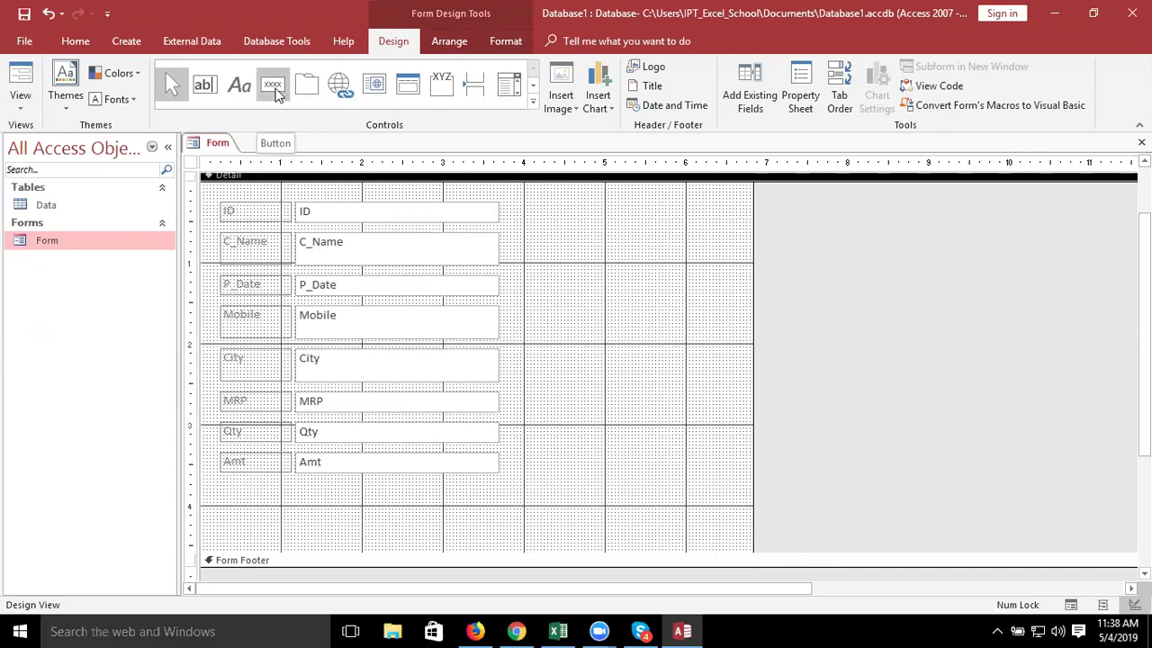
- Draw a command button below the Amt field and move the Command Button Wizard aside
{"action": "left_click", "coordinate": [277, 94]}
{"action": "left_click_drag", "start_coordinate": [230, 493], "coordinate": [315, 515]}
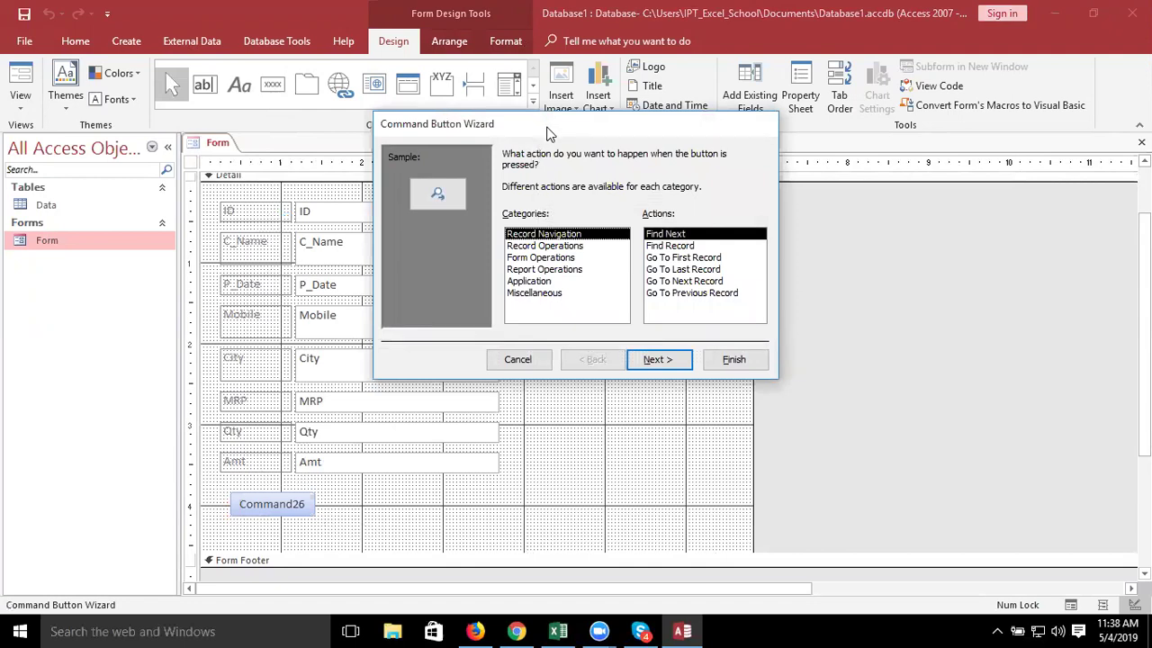
{"action": "left_click_drag", "start_coordinate": [551, 133], "coordinate": [656, 234]}
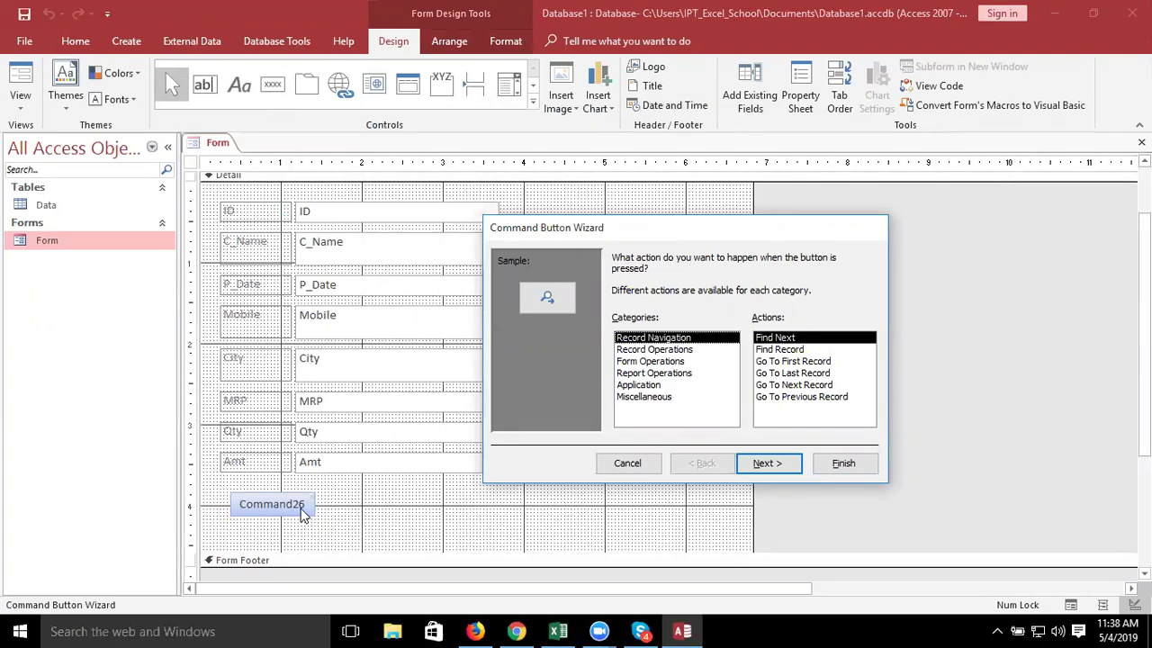
- Browse the wizard's action categories, then pick Record Navigation's Find Record action
{"action": "left_click", "coordinate": [629, 350]}
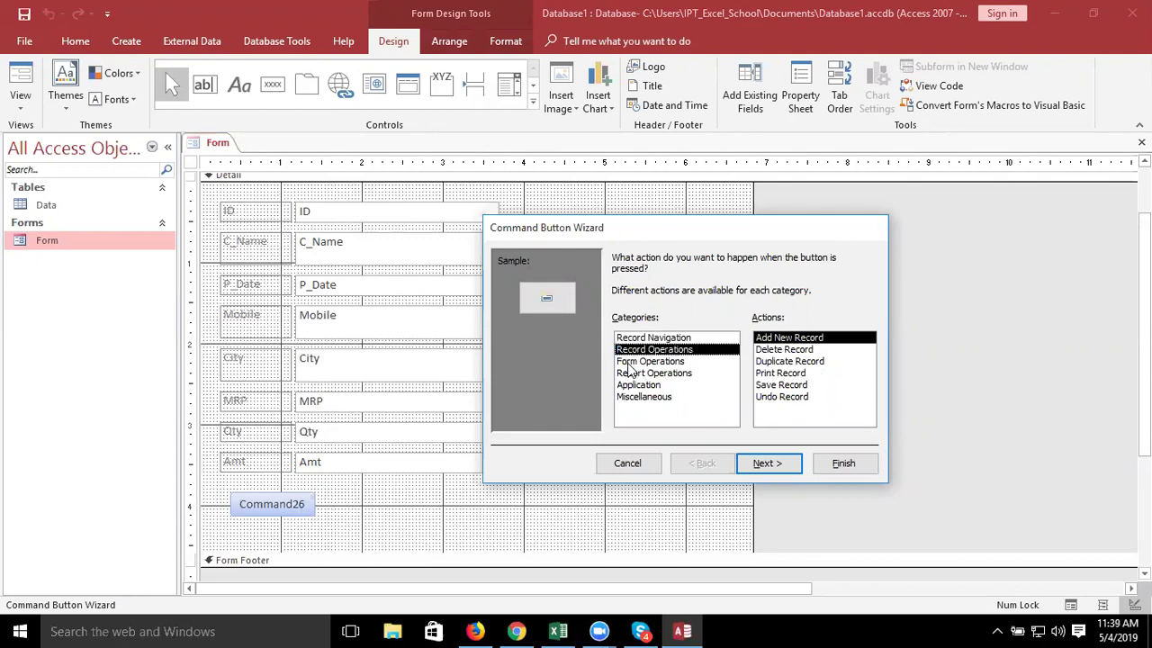
{"action": "left_click", "coordinate": [629, 362]}
{"action": "left_click", "coordinate": [627, 374]}
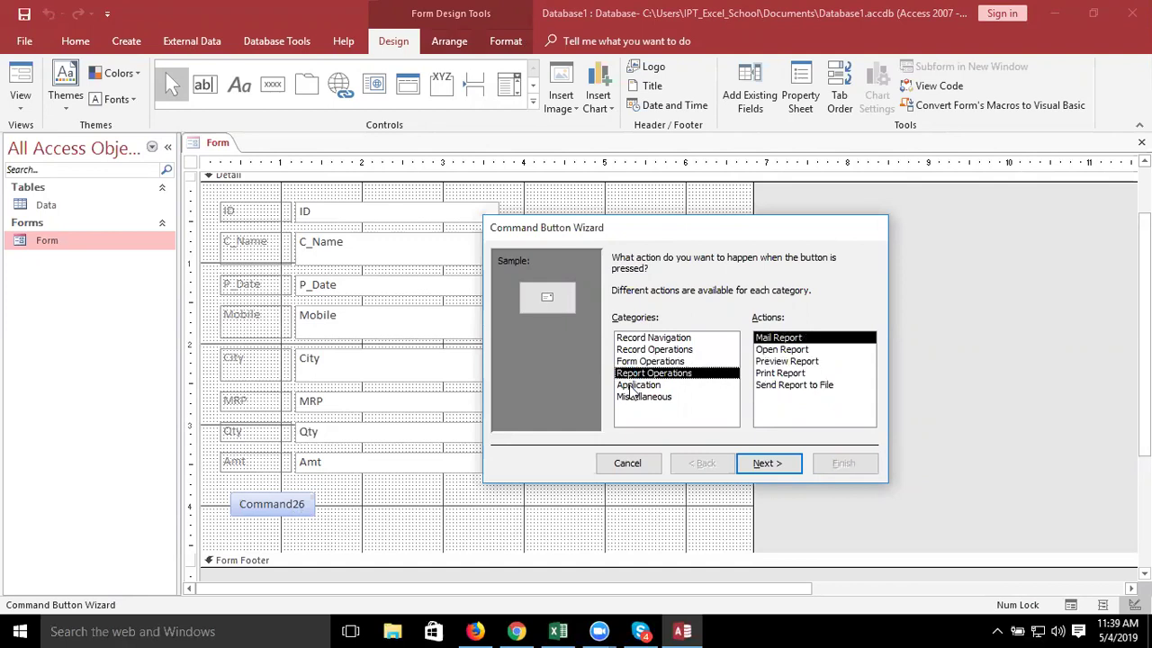
{"action": "left_click", "coordinate": [632, 386]}
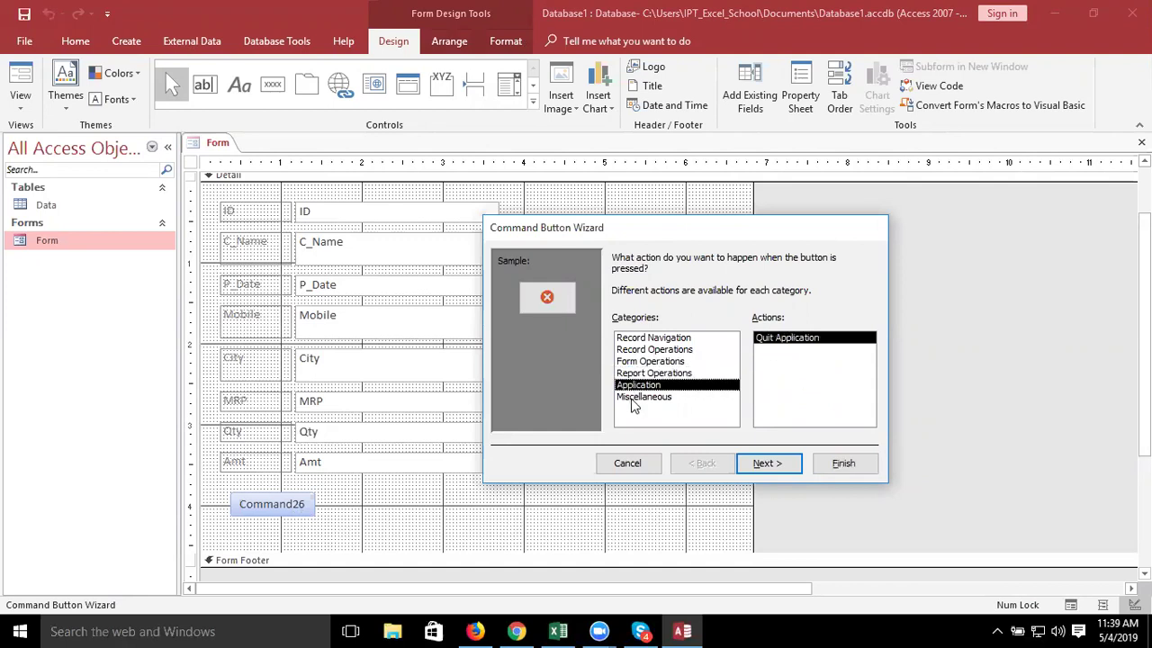
{"action": "left_click", "coordinate": [632, 401]}
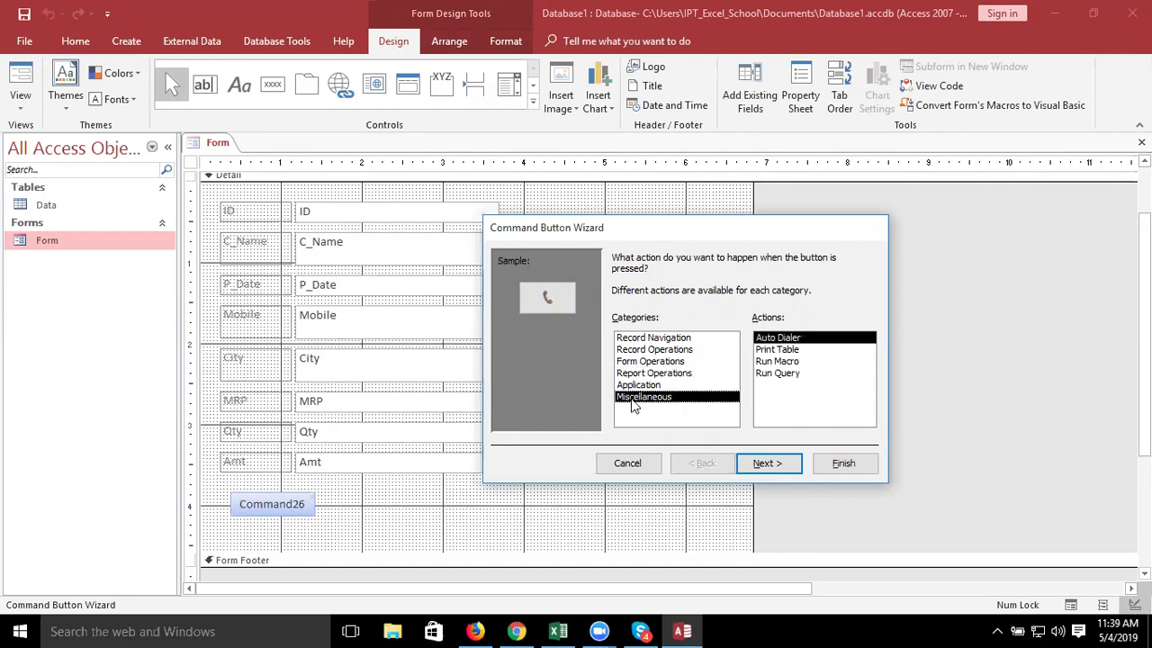
{"action": "left_click", "coordinate": [646, 340]}
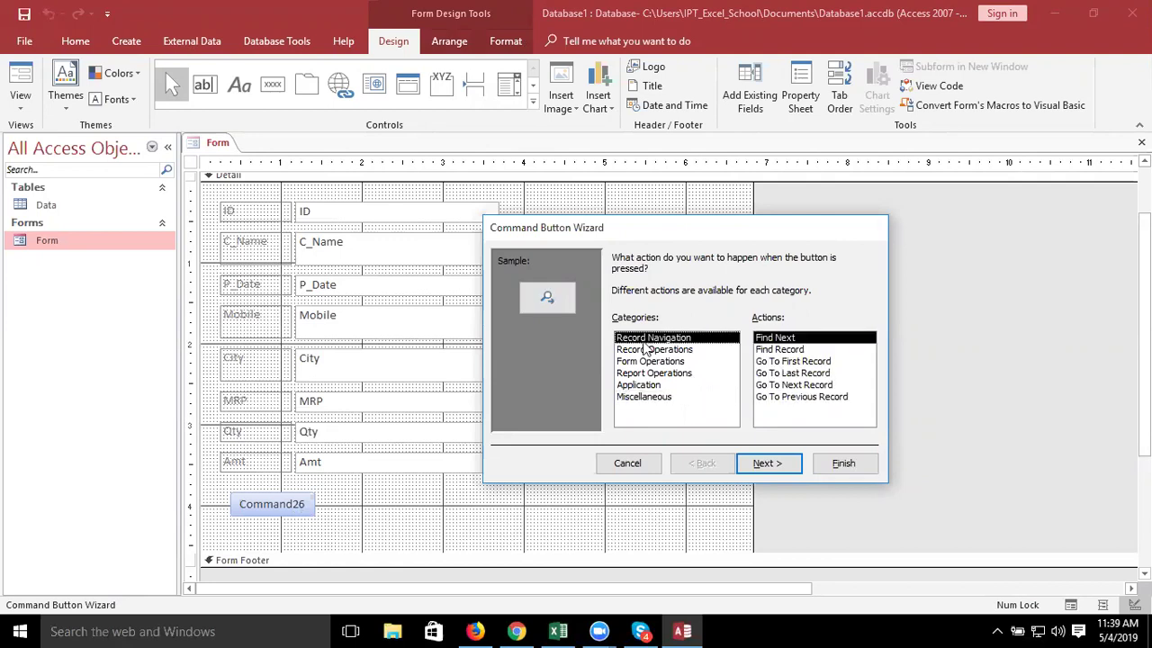
{"action": "left_click", "coordinate": [769, 341]}
{"action": "left_click", "coordinate": [781, 351]}
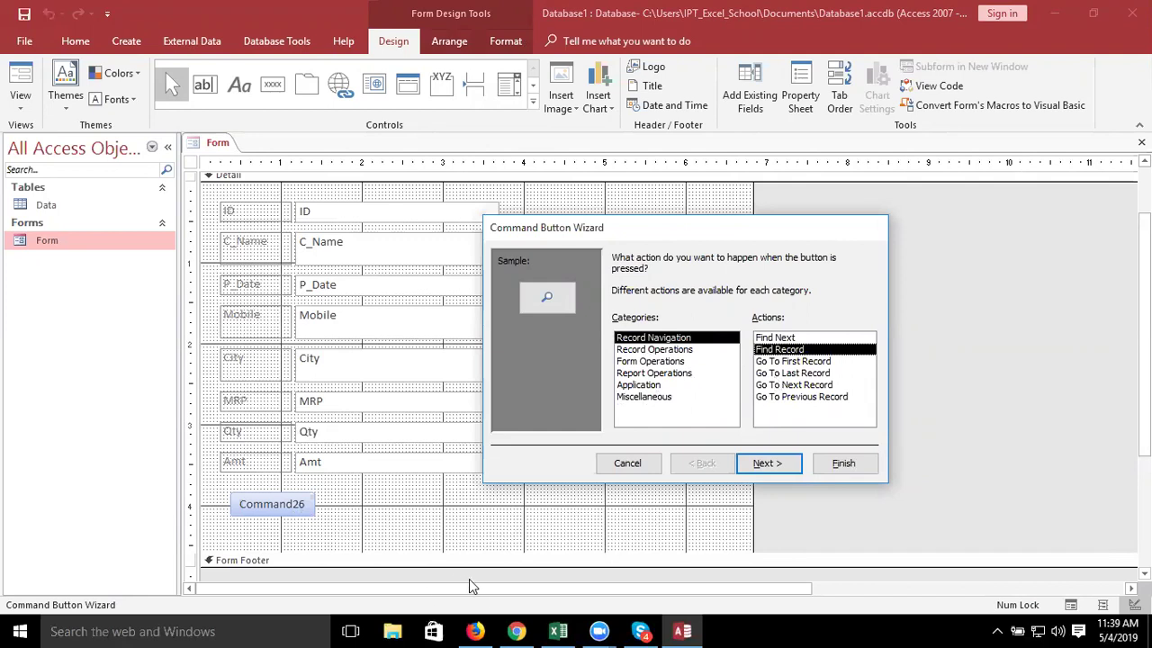
- Preview the Go To First, Last, Next and Previous Record navigation actions
{"action": "left_click", "coordinate": [759, 363]}
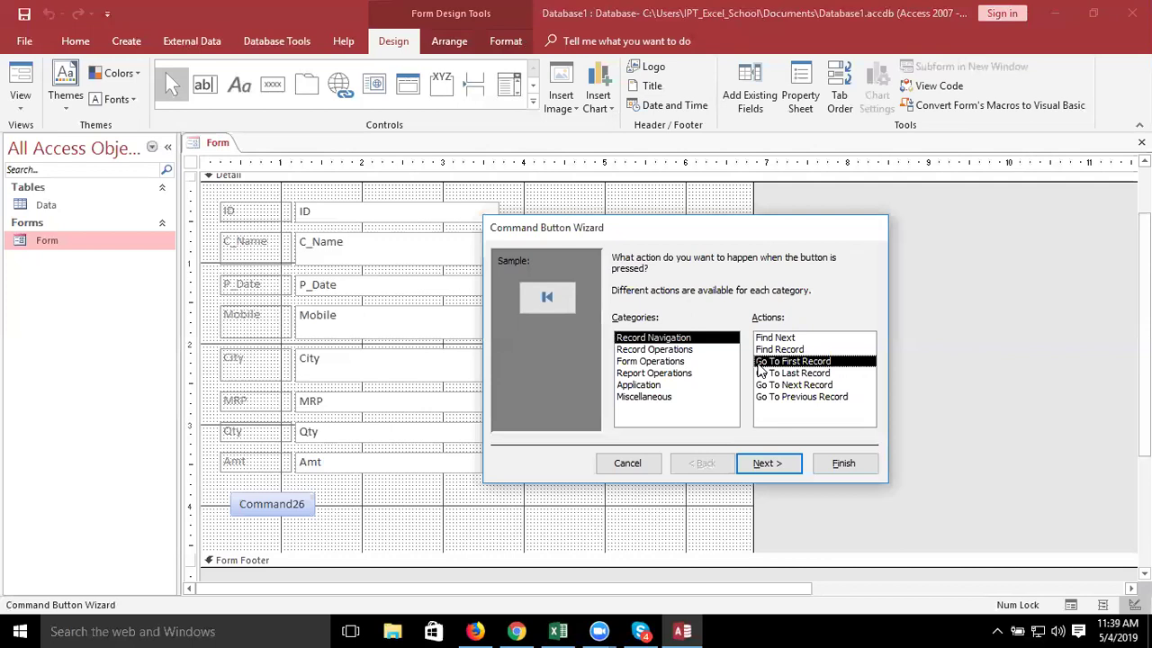
{"action": "left_click", "coordinate": [762, 373]}
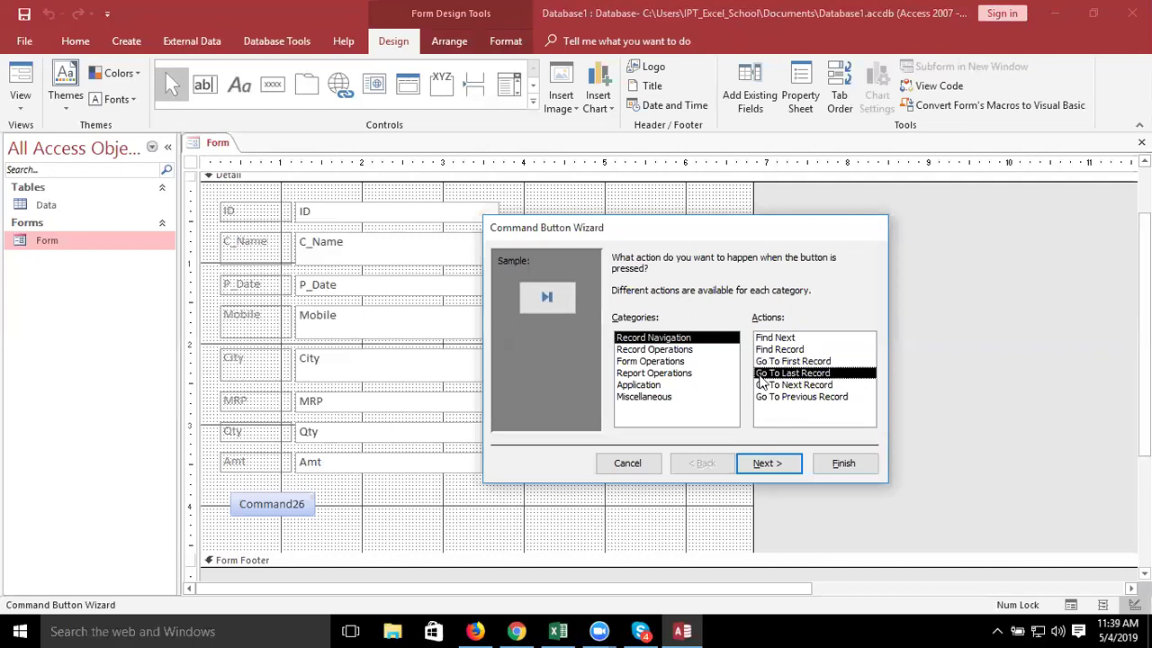
{"action": "left_click", "coordinate": [762, 386]}
{"action": "left_click", "coordinate": [764, 399]}
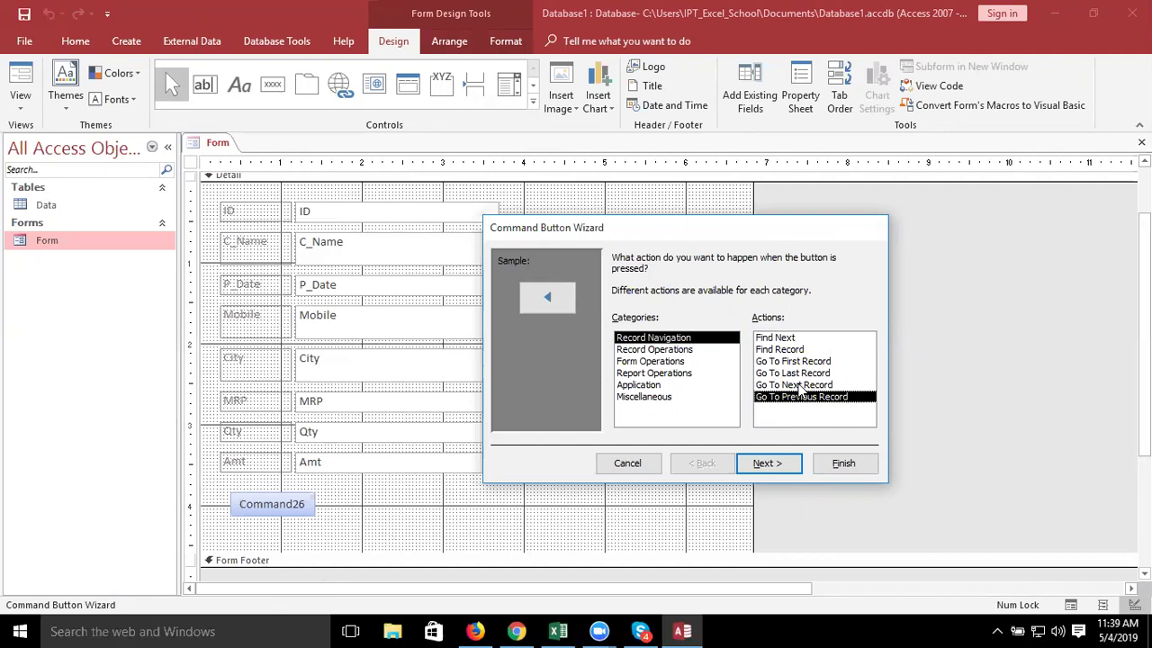
- Preview the Record Operations actions: Delete, Duplicate, Print, Save and Undo Record
{"action": "left_click", "coordinate": [681, 351]}
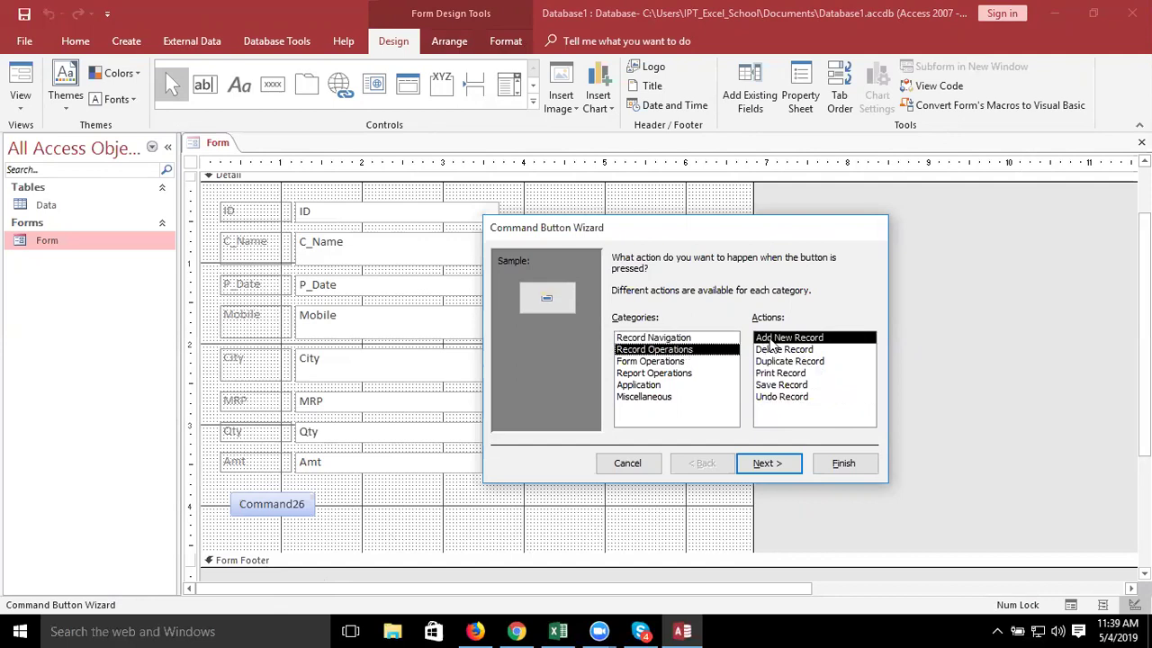
{"action": "left_click", "coordinate": [773, 350]}
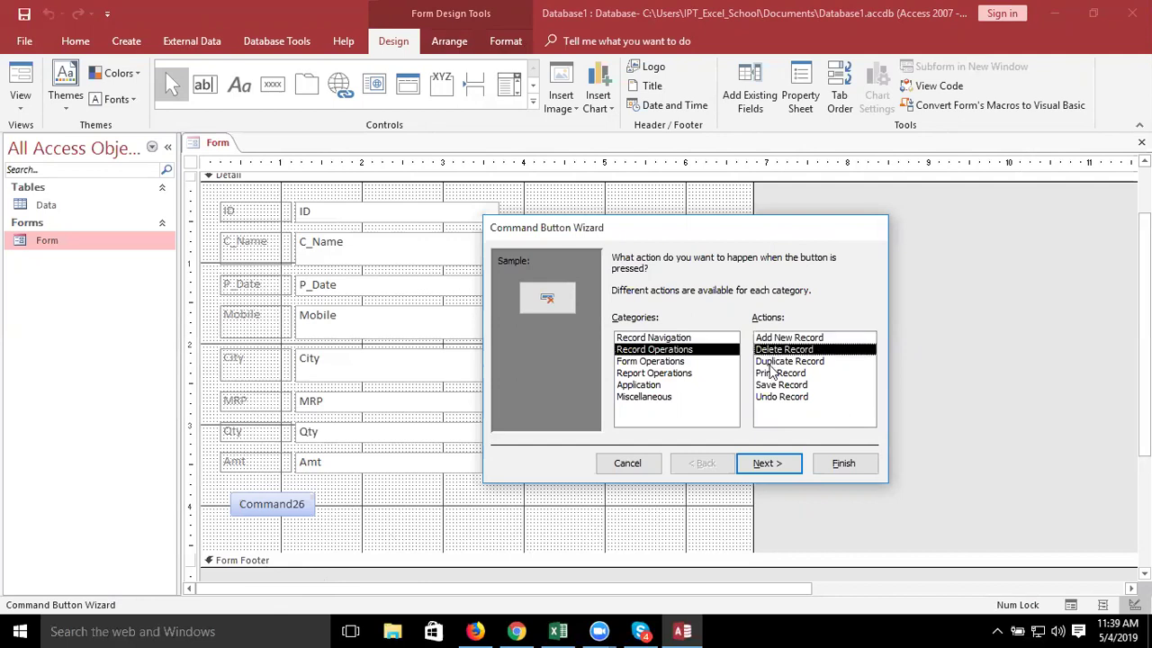
{"action": "left_click", "coordinate": [770, 363]}
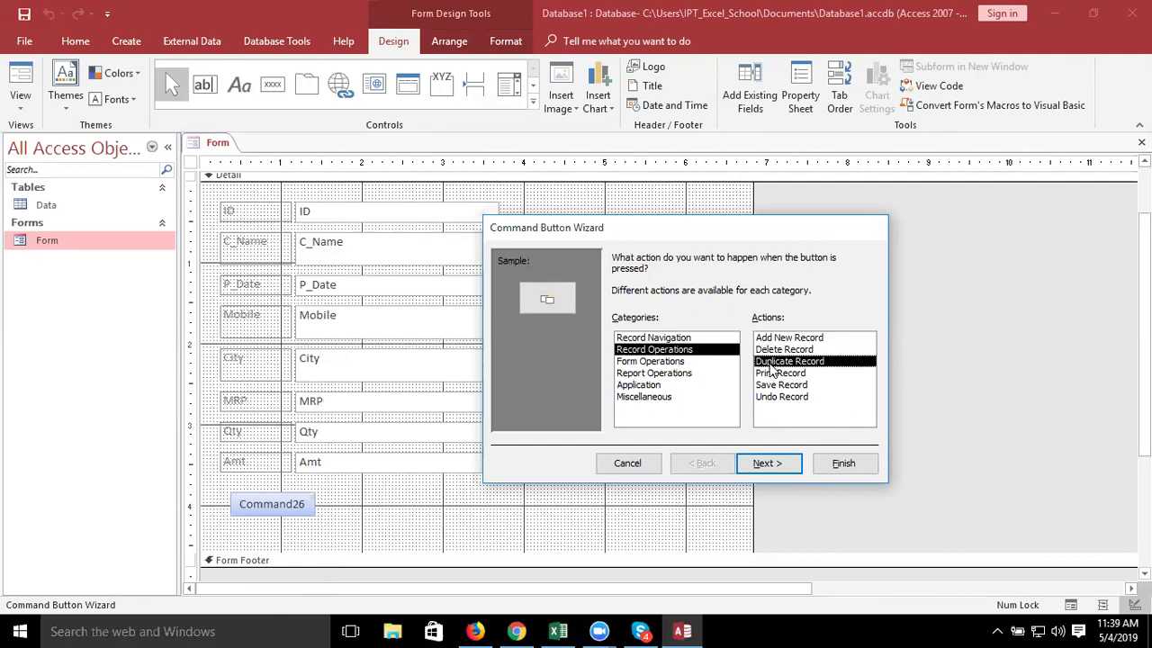
{"action": "left_click", "coordinate": [771, 375]}
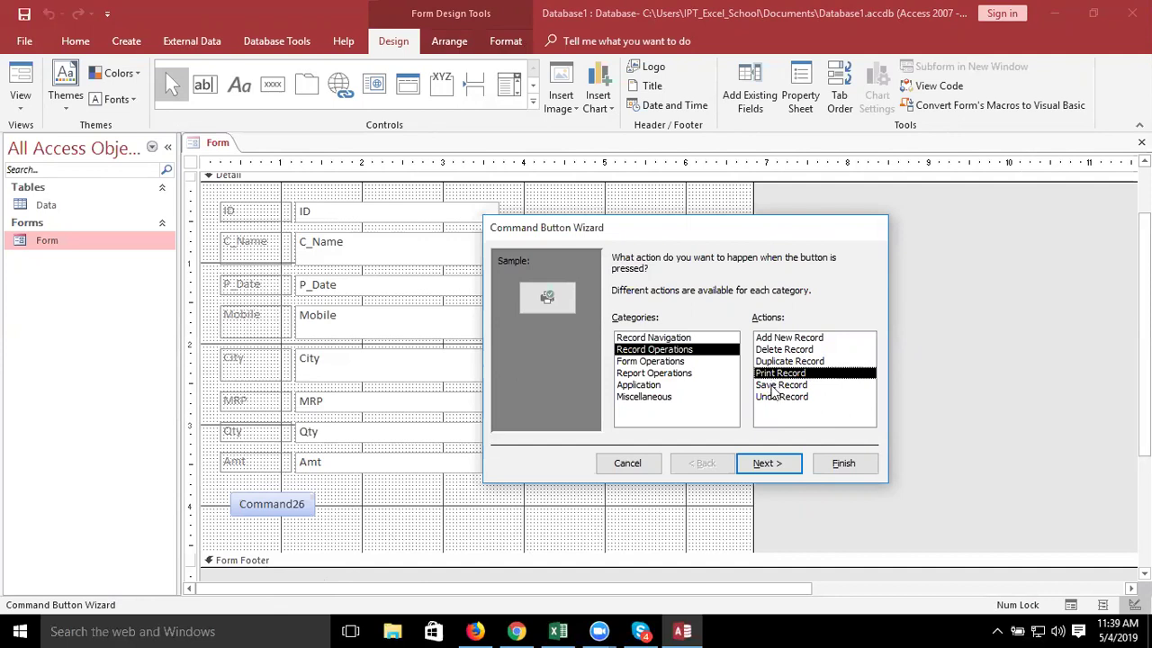
{"action": "left_click", "coordinate": [774, 385]}
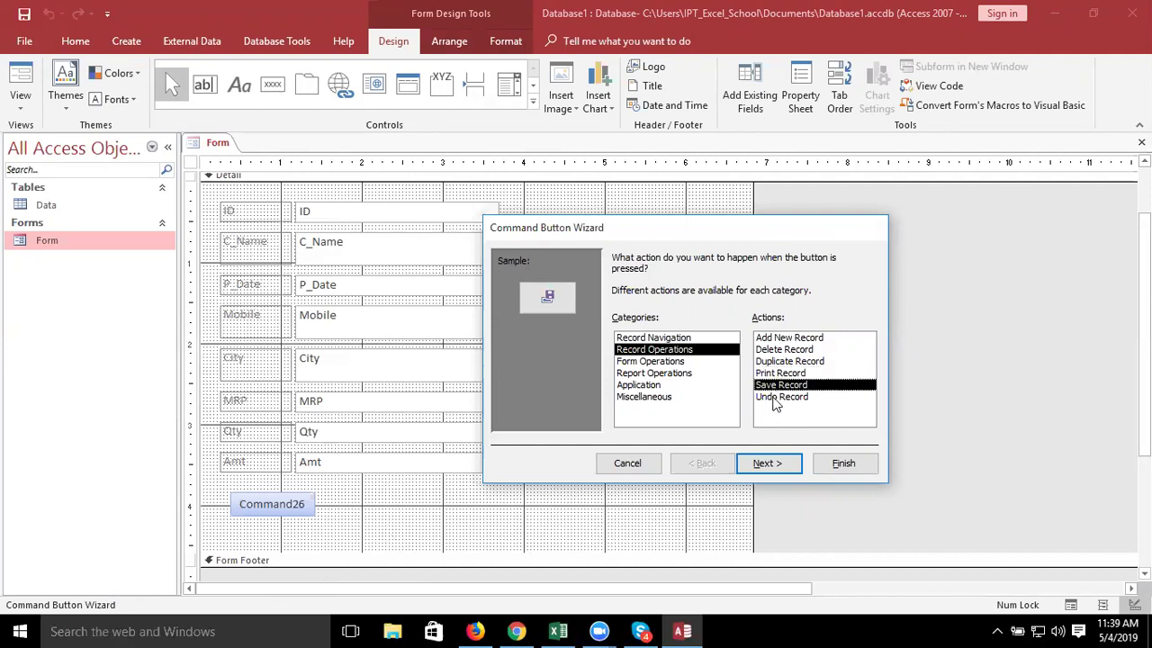
{"action": "left_click", "coordinate": [773, 397]}
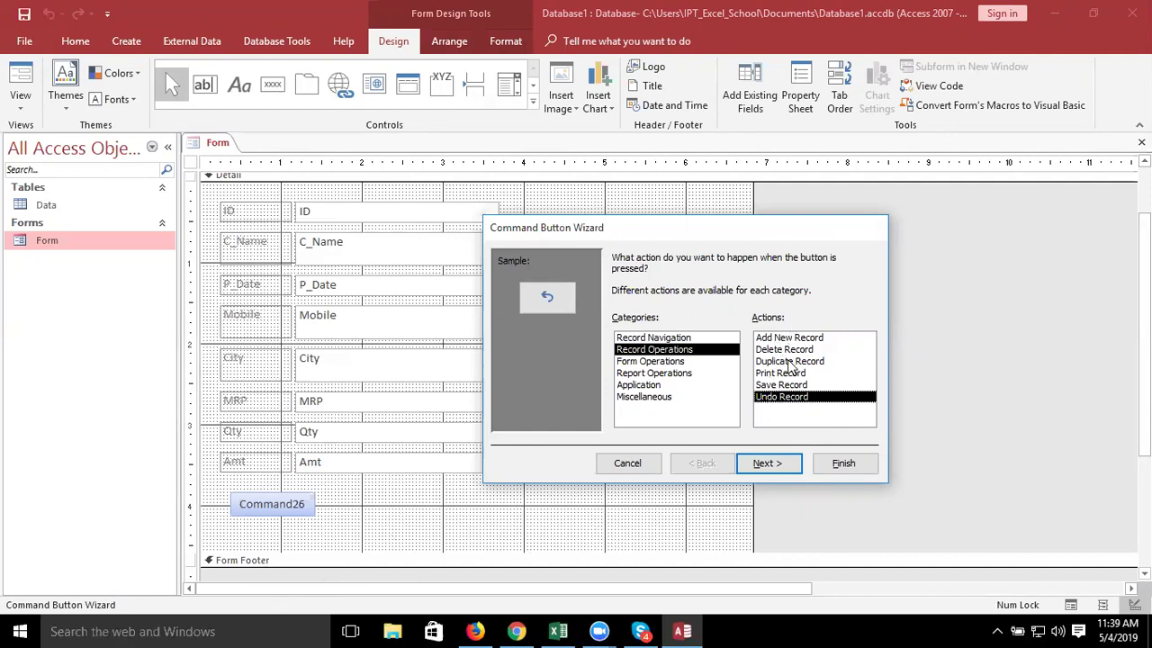
- Preview the Form Operations actions: Close, Open, Print a Form and Print Current Form
{"action": "left_click", "coordinate": [666, 361]}
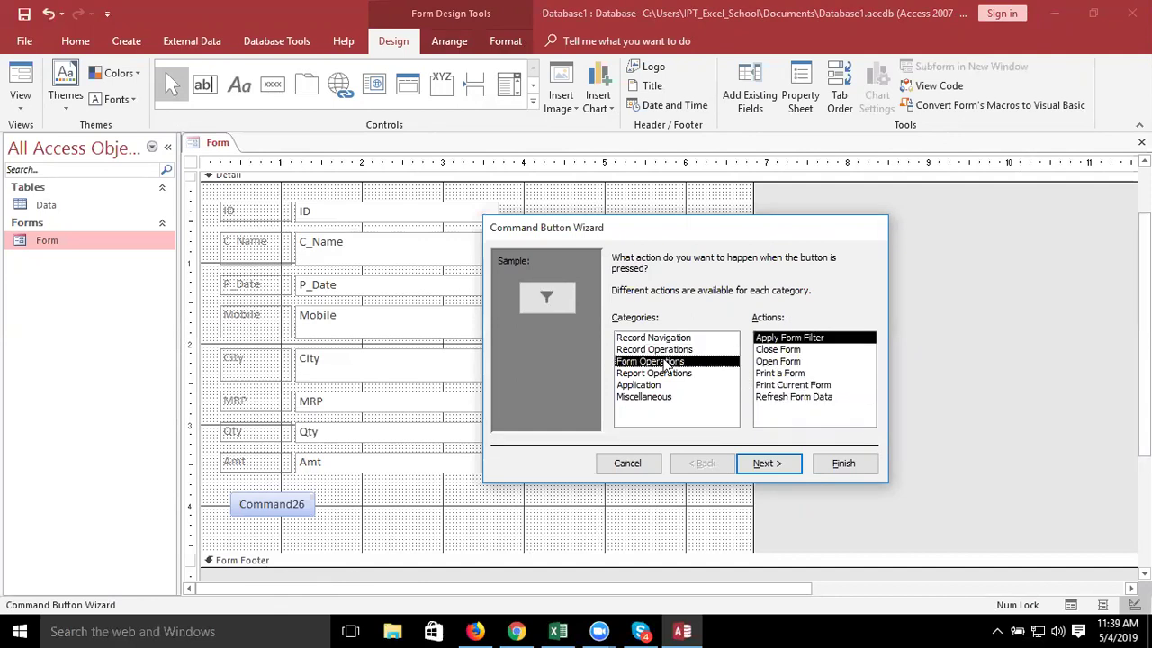
{"action": "left_click", "coordinate": [776, 350]}
{"action": "left_click", "coordinate": [771, 362]}
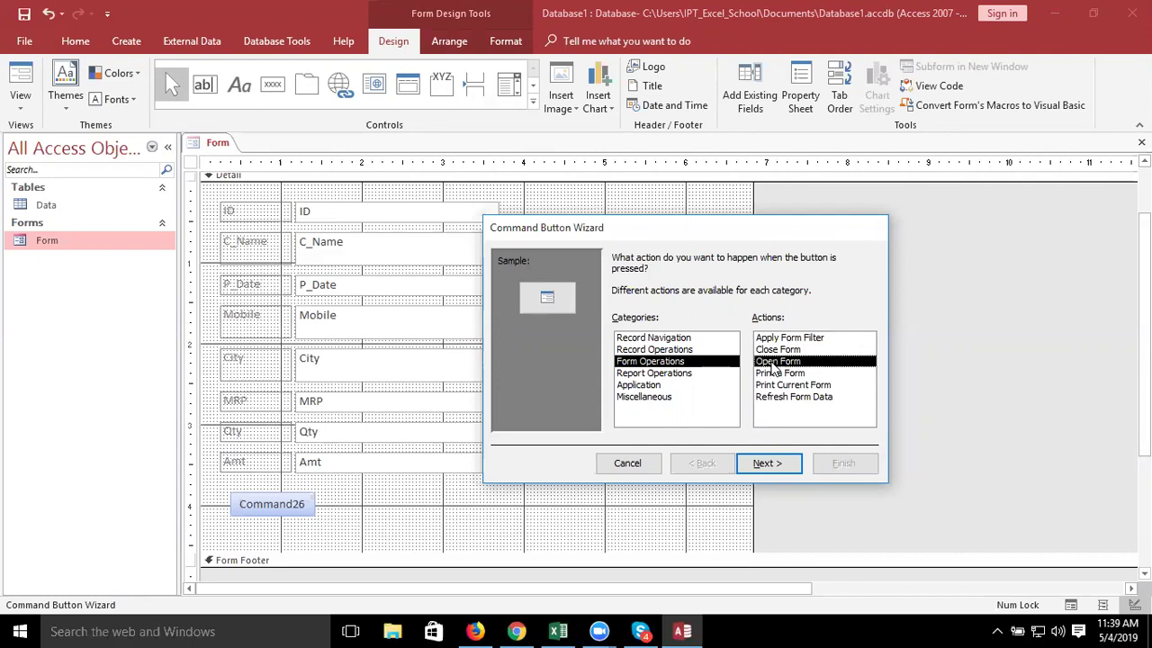
{"action": "left_click", "coordinate": [776, 373]}
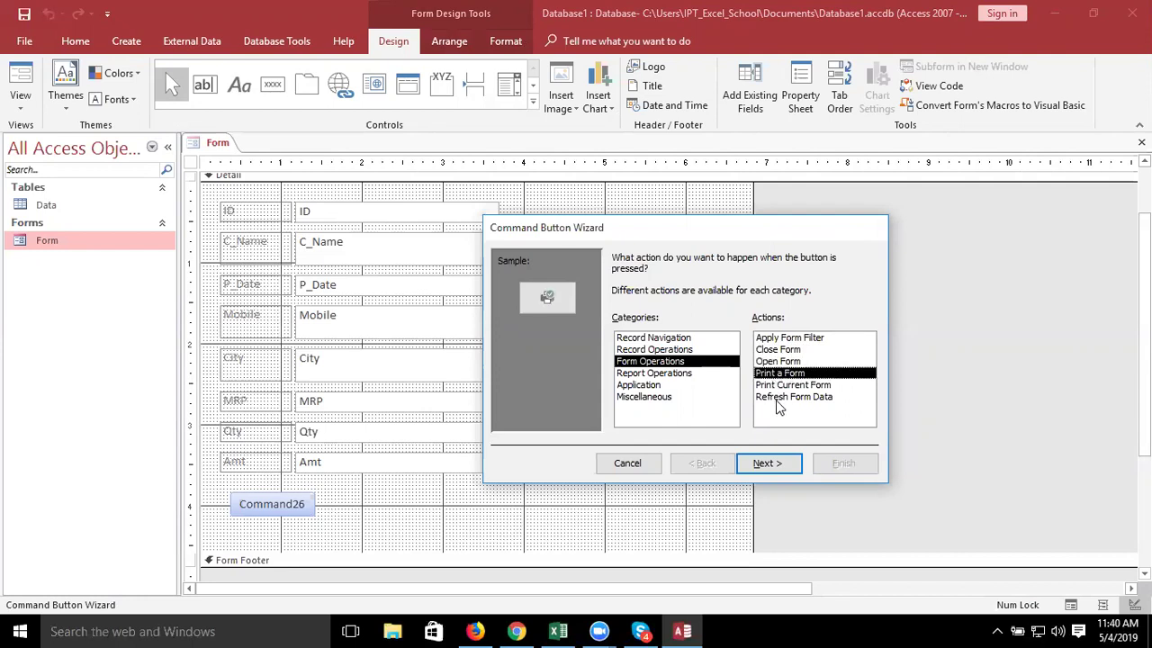
{"action": "left_click", "coordinate": [785, 387]}
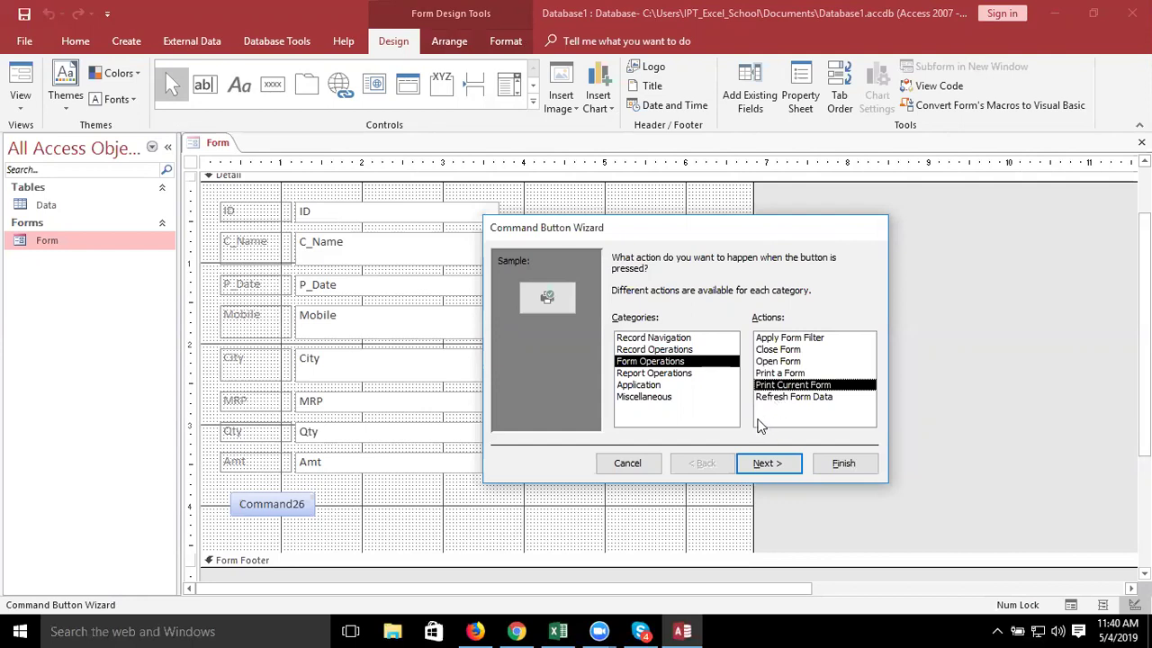
- Try the Print a Form, Open Form and Refresh Form Data actions' next pages, then back out
{"action": "left_click", "coordinate": [785, 374]}
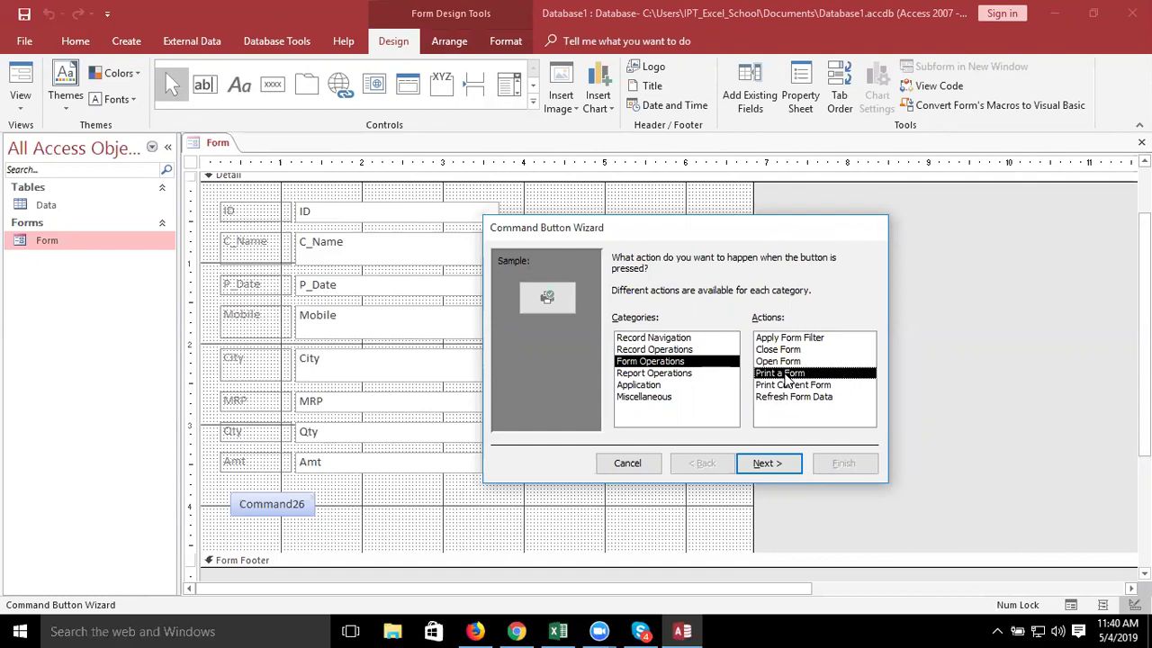
{"action": "left_click", "coordinate": [769, 462]}
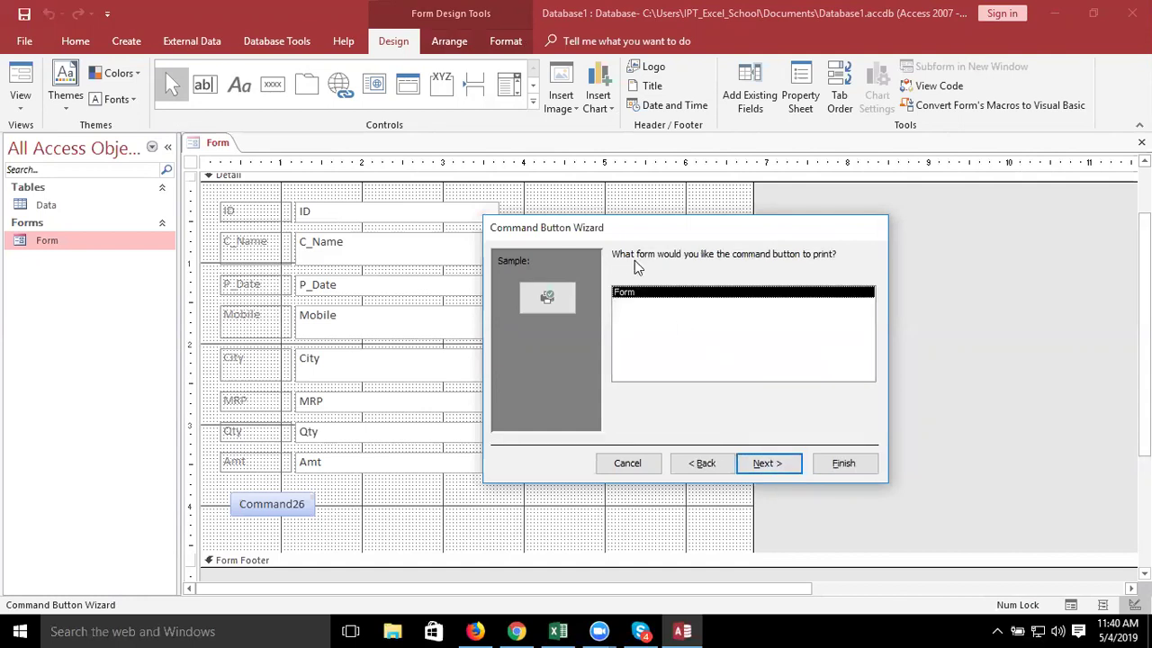
{"action": "left_click", "coordinate": [706, 470]}
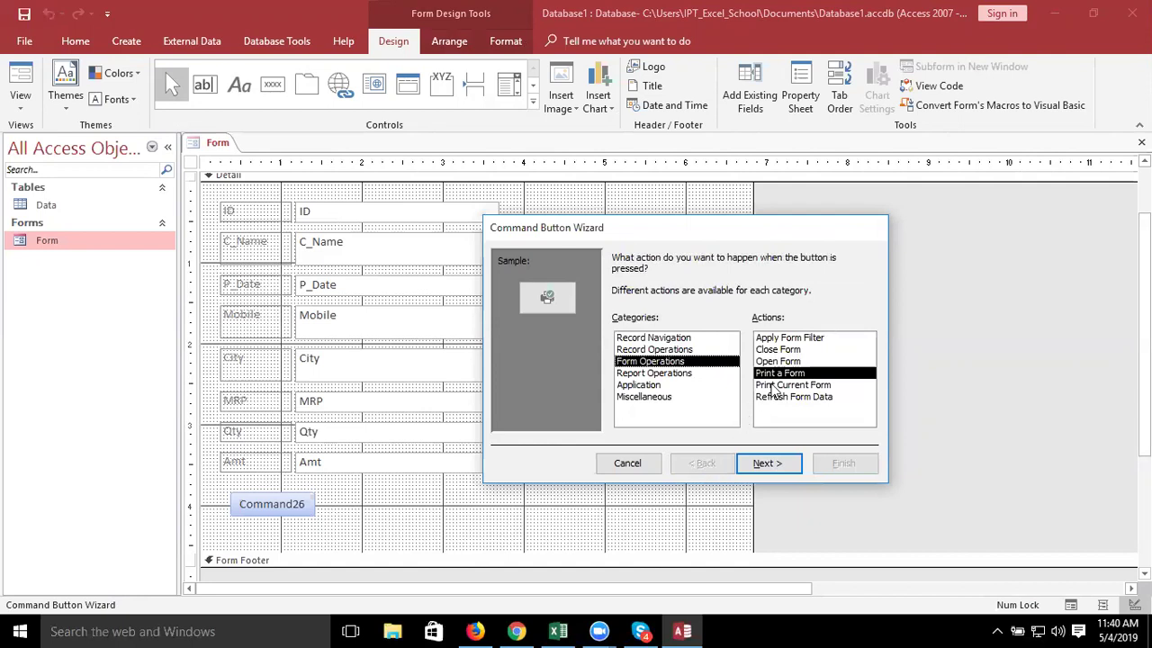
{"action": "left_click", "coordinate": [776, 360]}
{"action": "left_click", "coordinate": [768, 467]}
{"action": "left_click", "coordinate": [707, 464]}
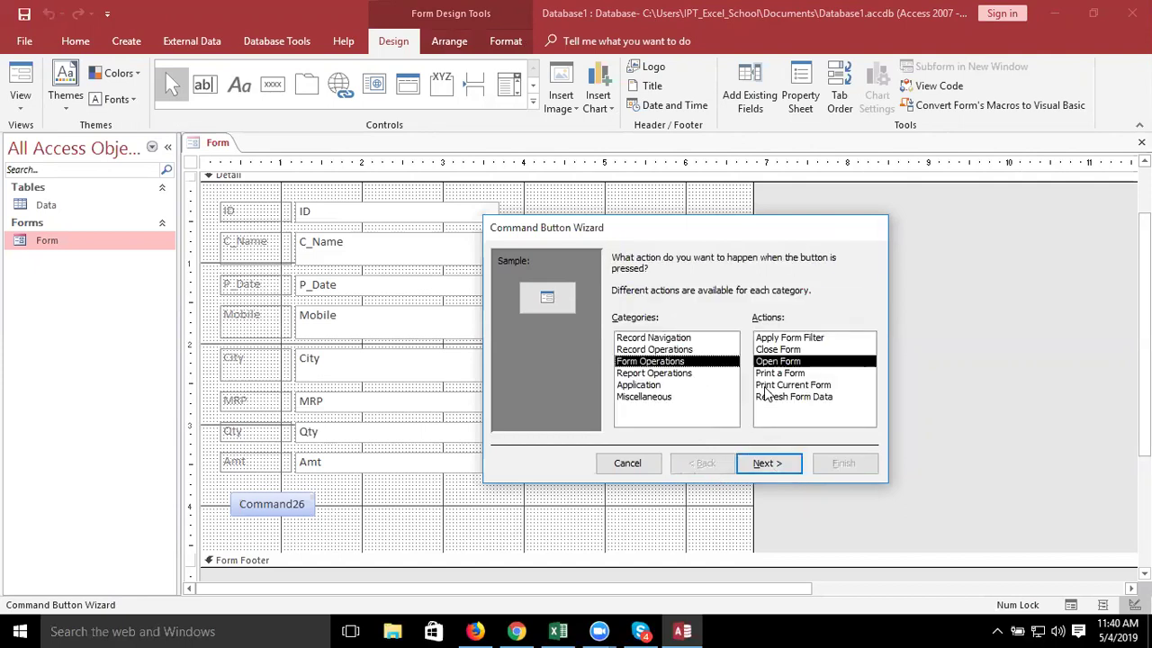
{"action": "left_click", "coordinate": [762, 387]}
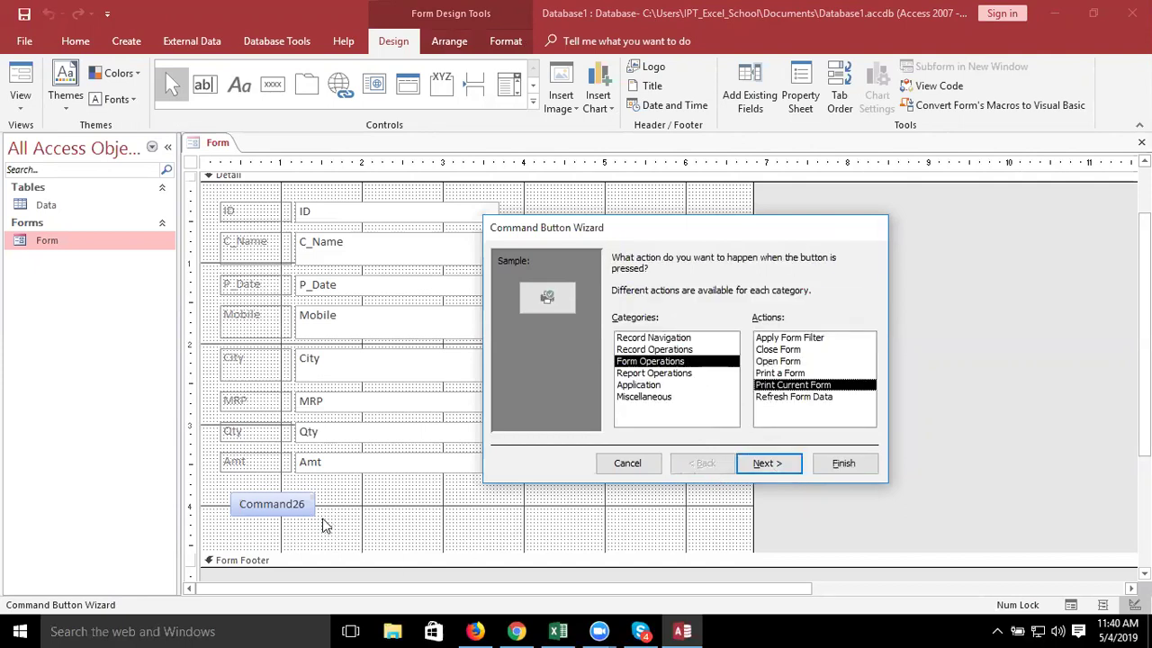
{"action": "left_click", "coordinate": [805, 398]}
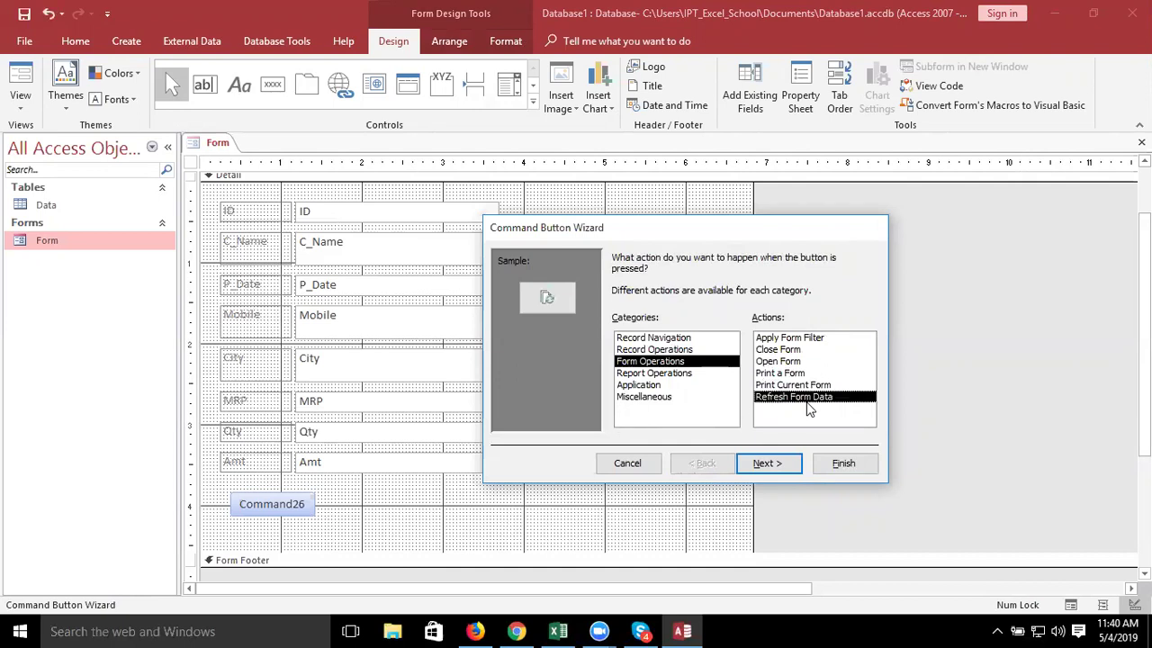
{"action": "left_click", "coordinate": [782, 470]}
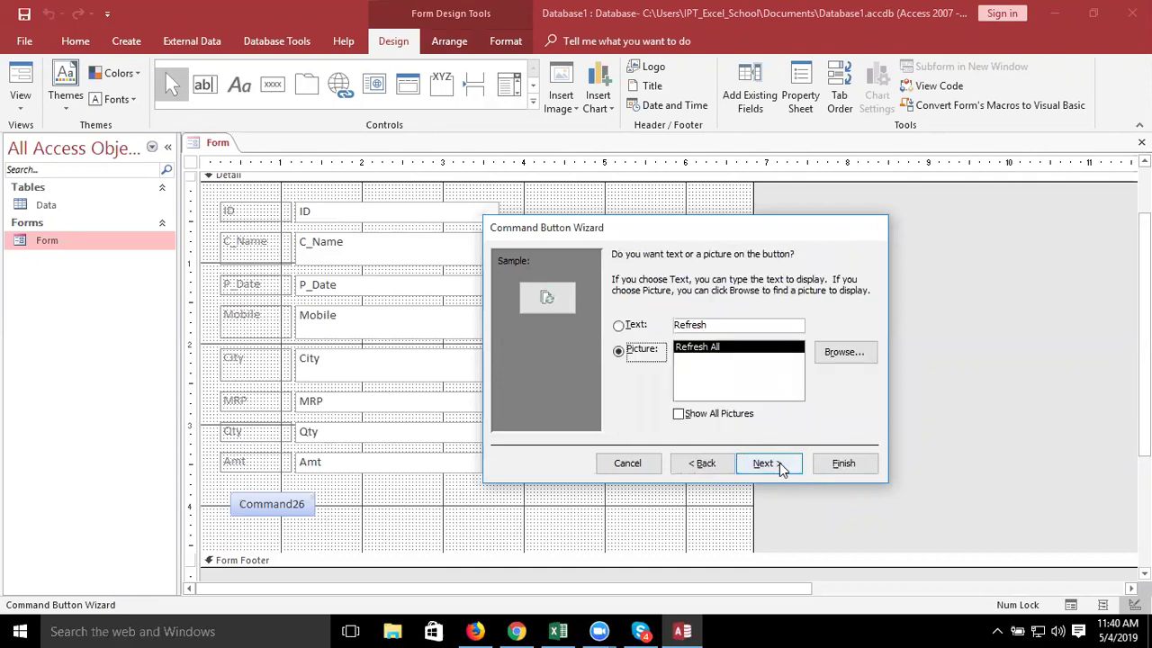
{"action": "left_click", "coordinate": [704, 468]}
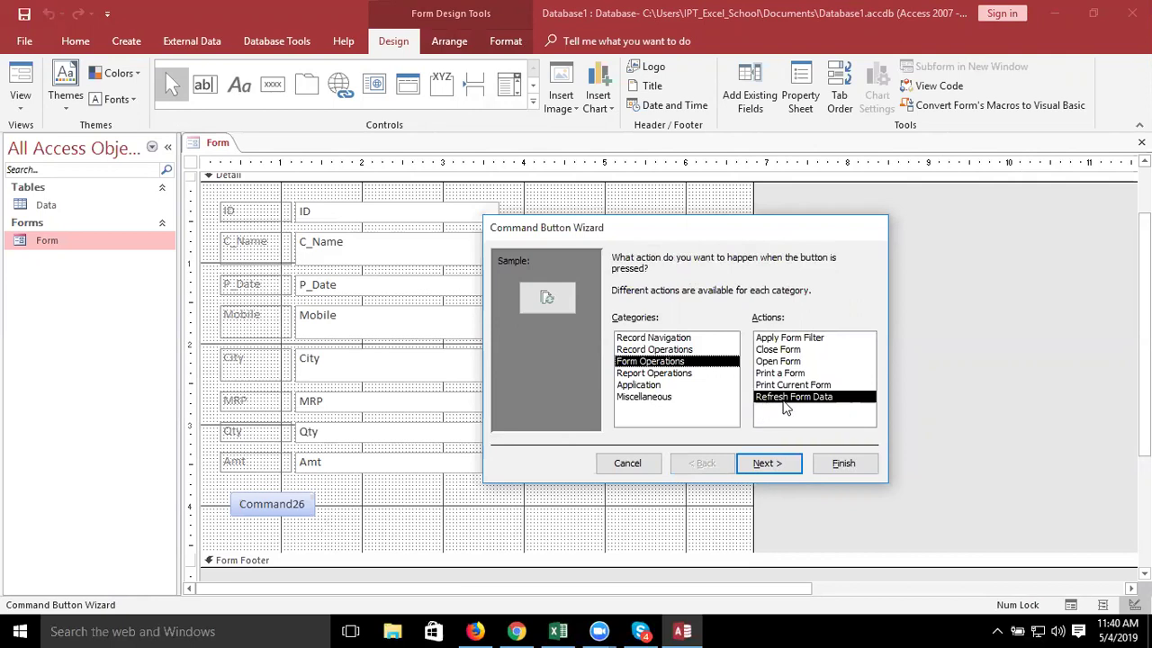
- Browse Report, Miscellaneous and Application actions, then return to Record Operations for Add New Record
{"action": "left_click", "coordinate": [676, 376]}
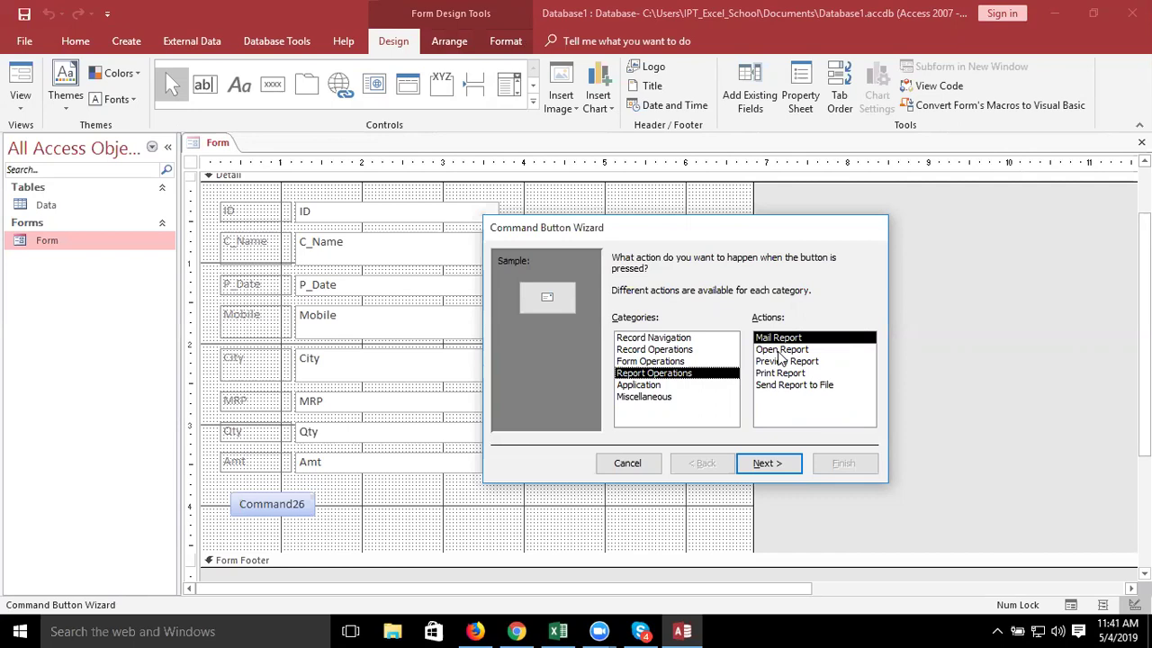
{"action": "left_click", "coordinate": [657, 394]}
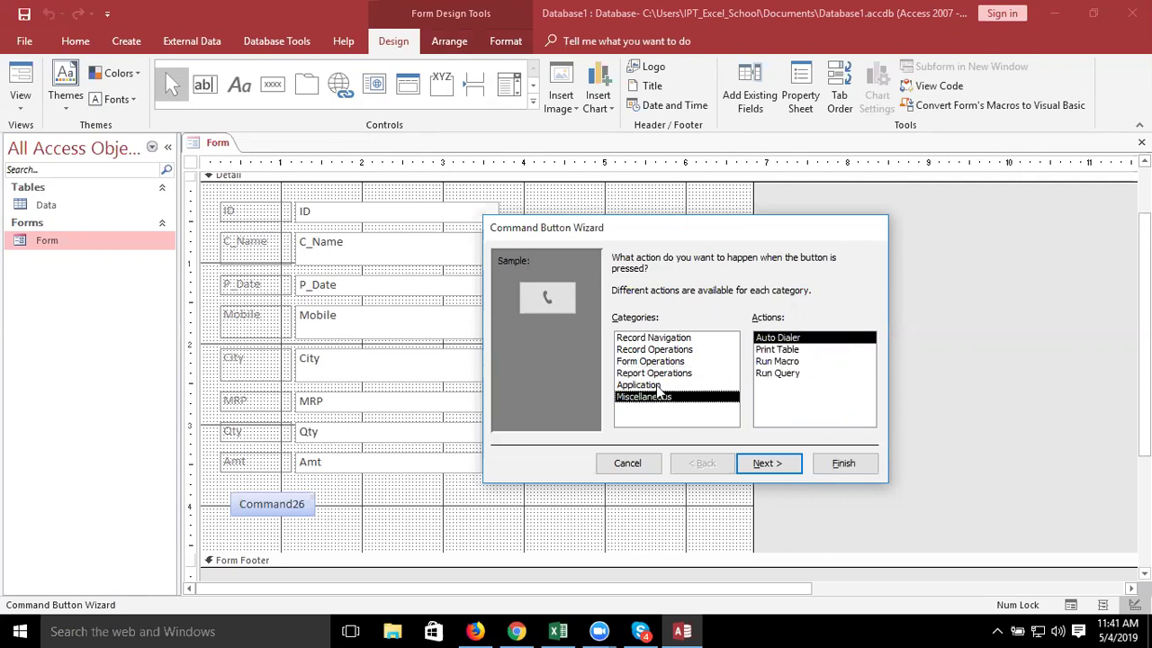
{"action": "left_click", "coordinate": [658, 385]}
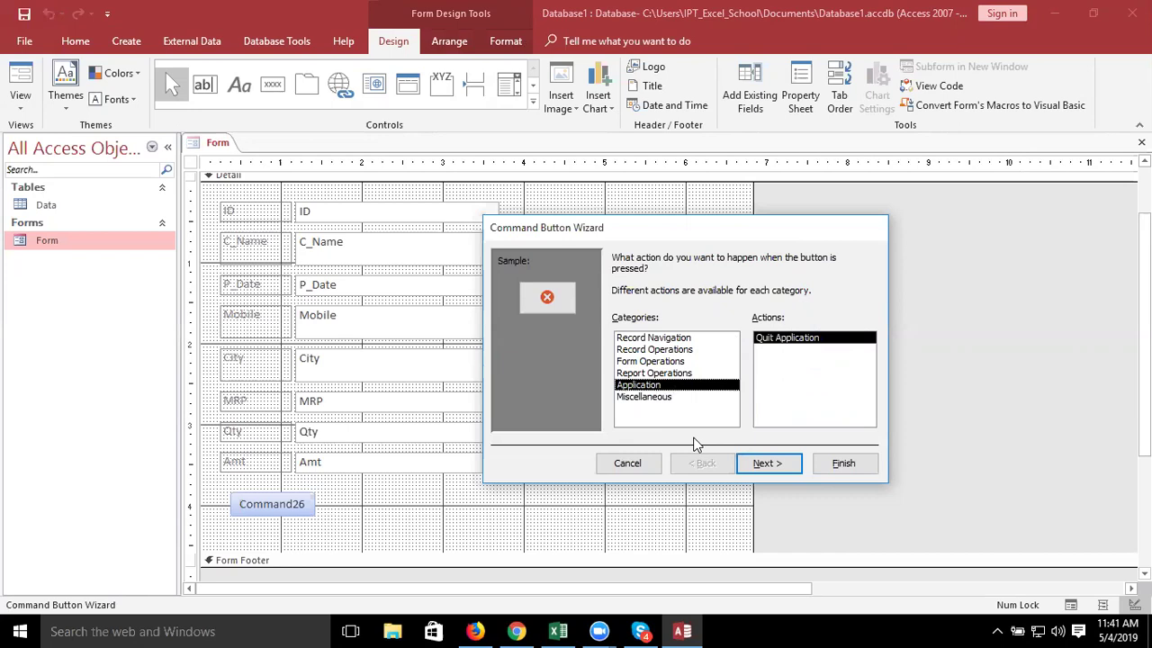
{"action": "left_click", "coordinate": [665, 398]}
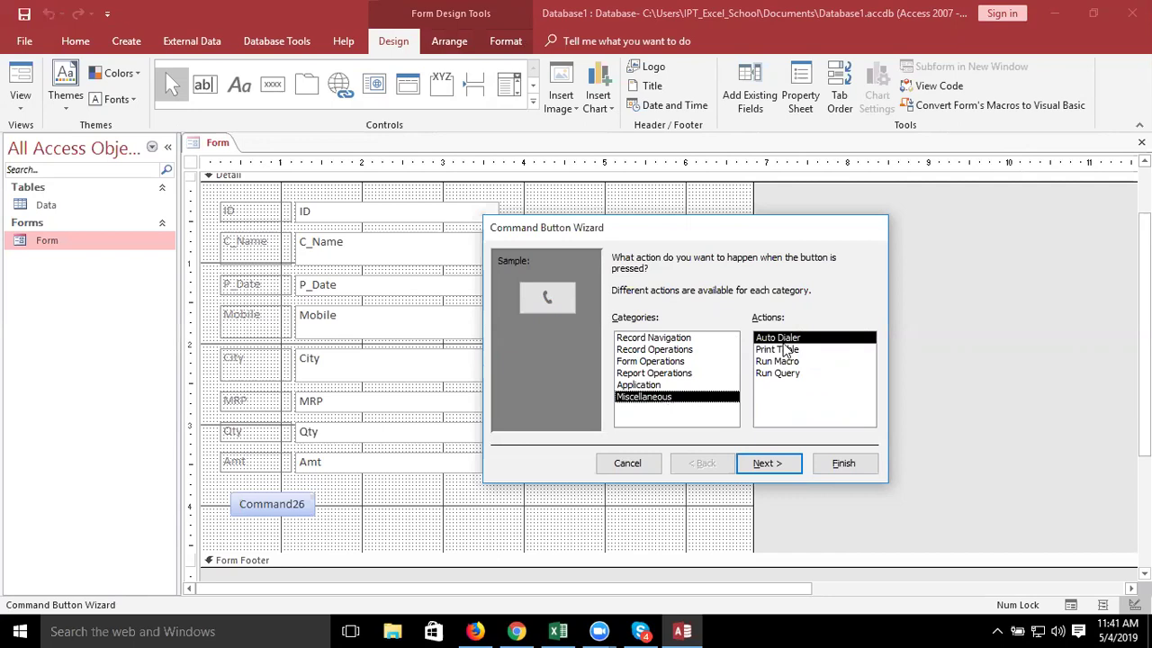
{"action": "left_click", "coordinate": [784, 352]}
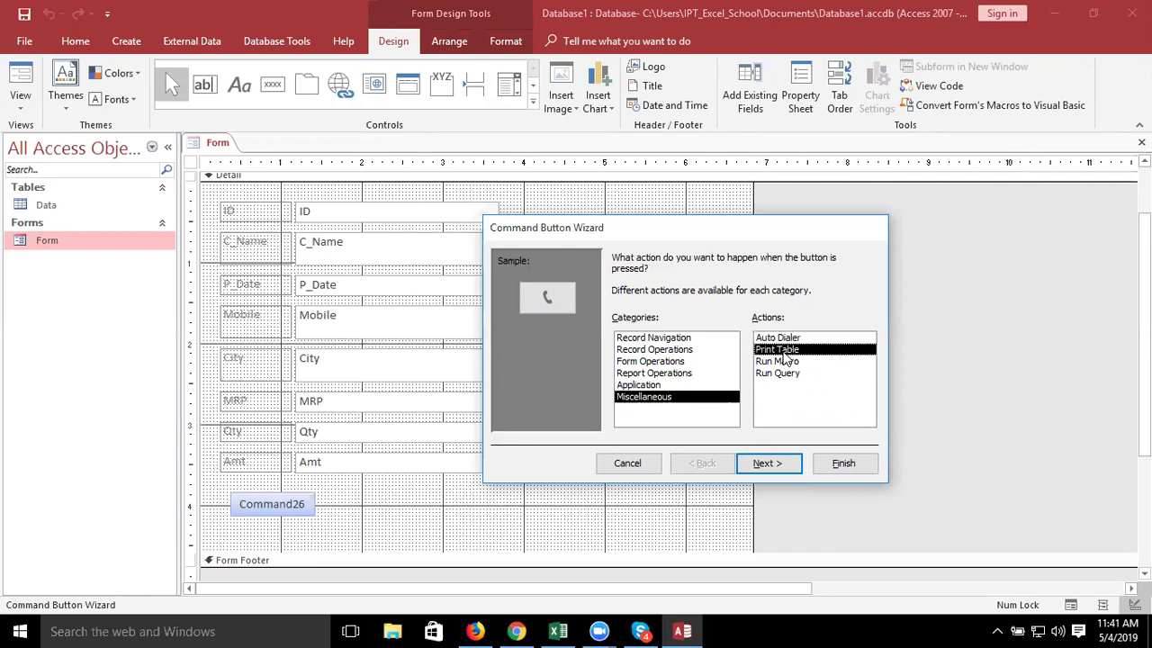
{"action": "left_click", "coordinate": [782, 362]}
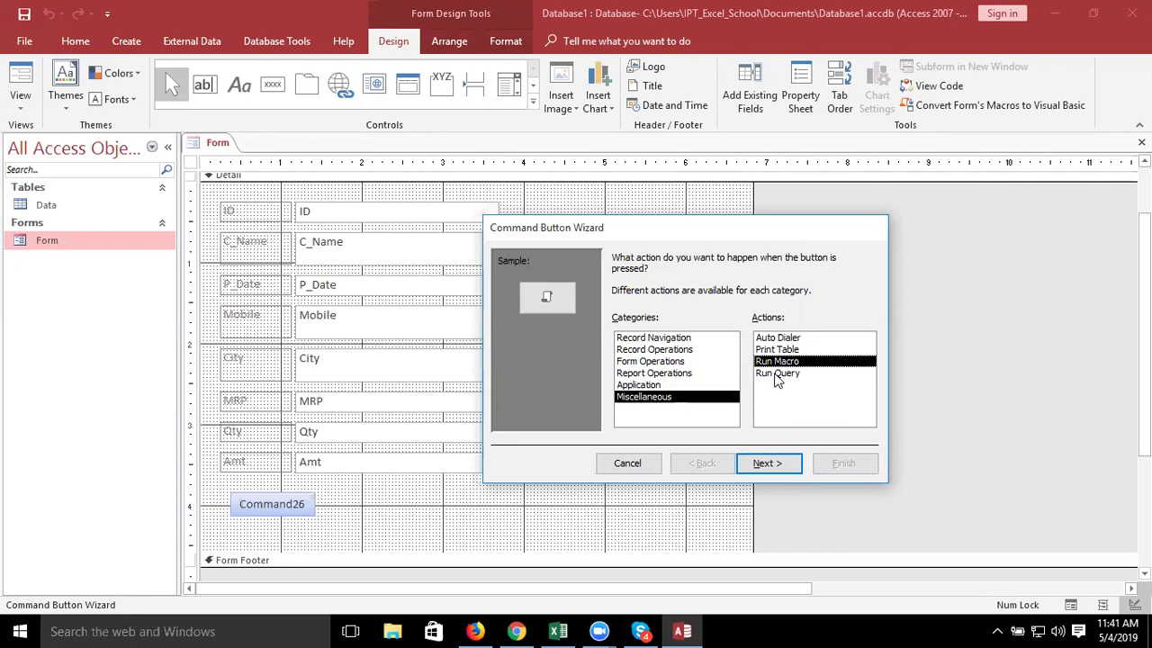
{"action": "left_click", "coordinate": [778, 377]}
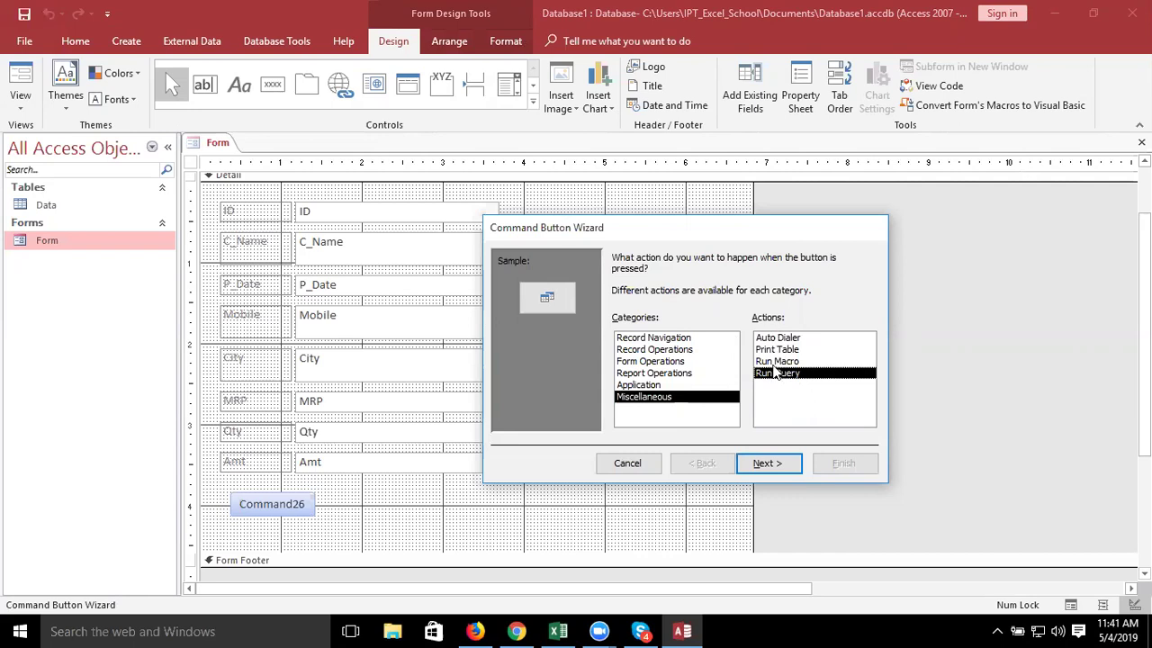
{"action": "left_click", "coordinate": [661, 350]}
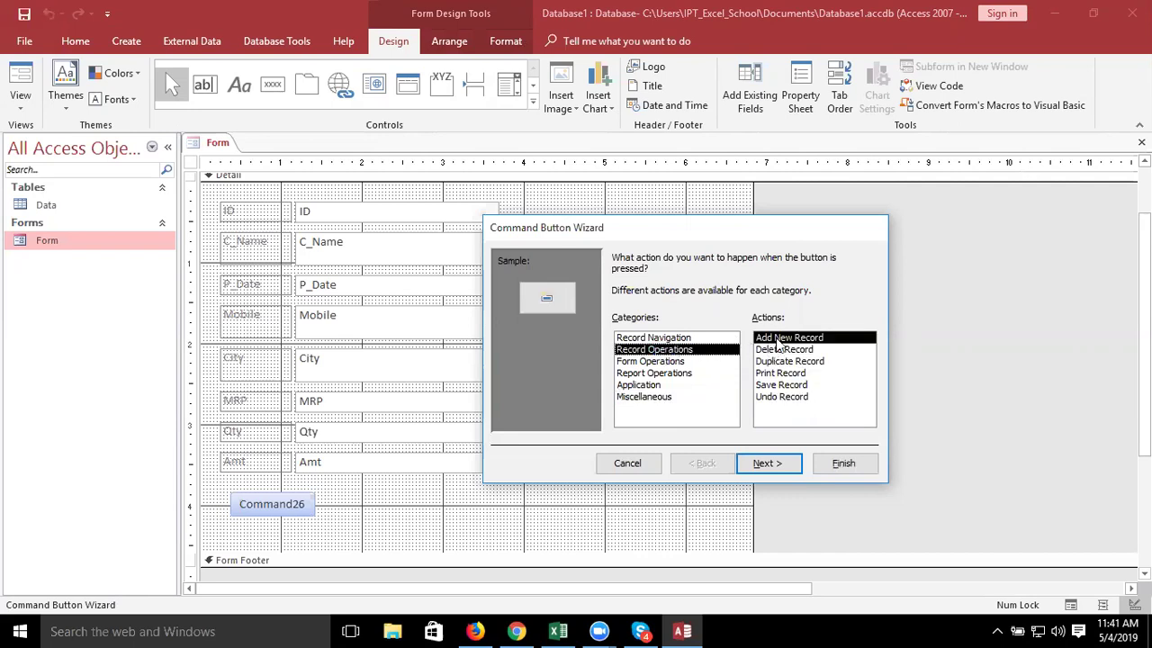
- Give the add-record button the text caption 'Add New Data' and finish the wizard
{"action": "left_click", "coordinate": [761, 463]}
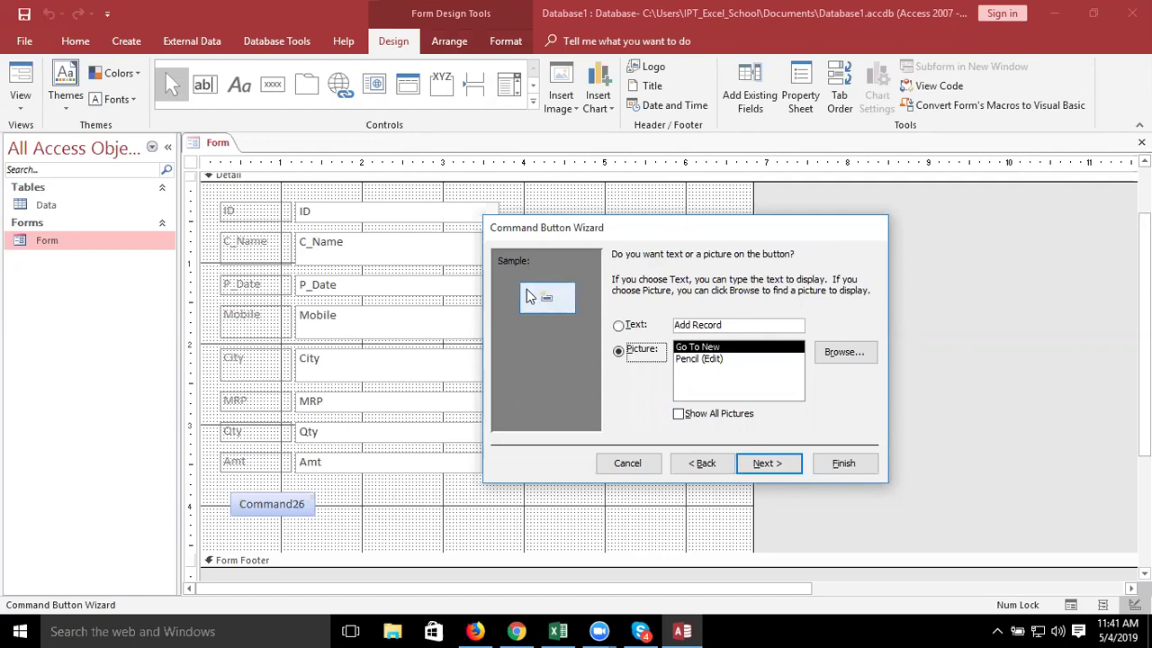
{"action": "left_click", "coordinate": [618, 325]}
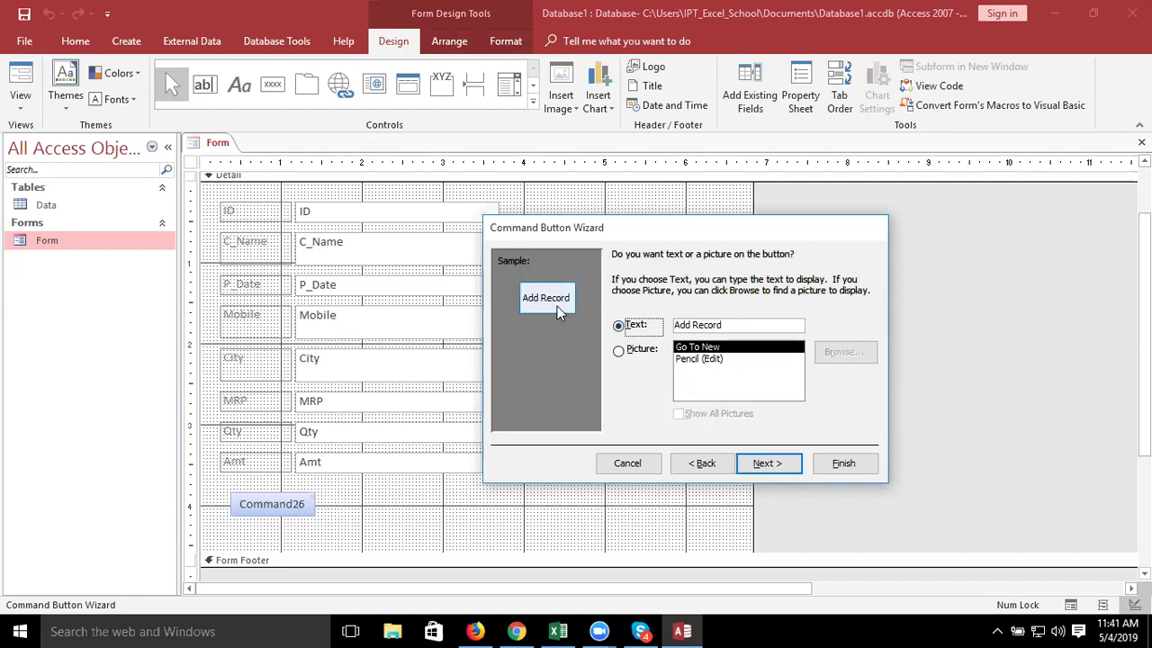
{"action": "left_click", "coordinate": [726, 323]}
{"action": "left_click_drag", "start_coordinate": [726, 323], "coordinate": [673, 324]}
{"action": "type", "text": "Add"}
{"action": "type", "text": "ew "}
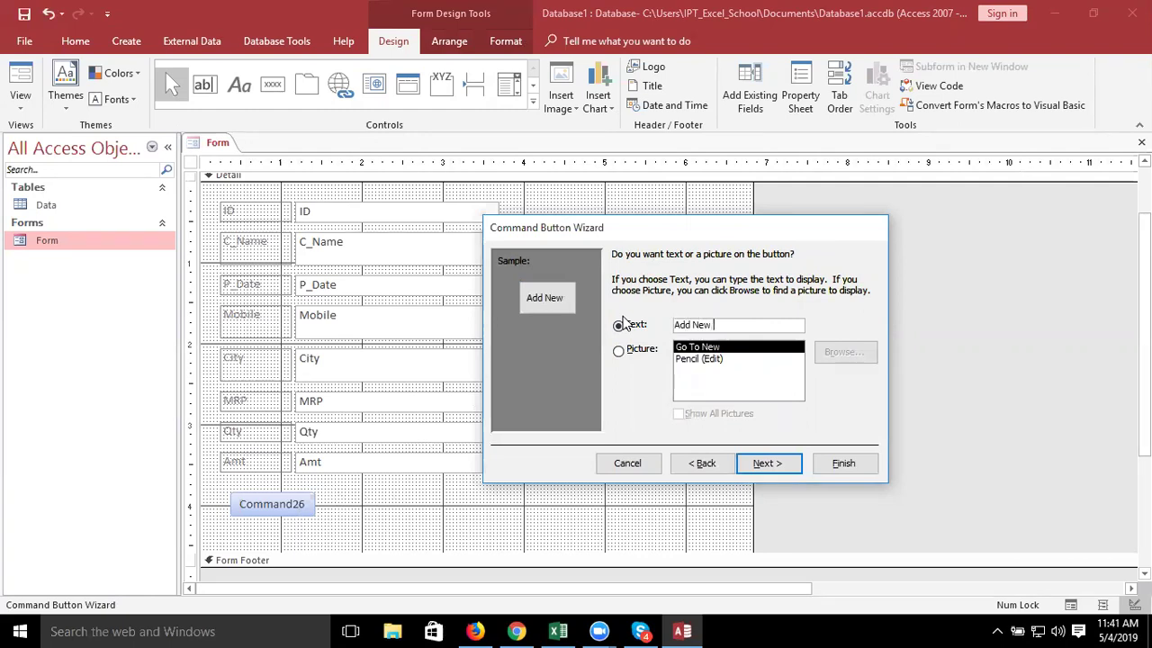
{"action": "type", "text": "Data"}
{"action": "left_click", "coordinate": [767, 462]}
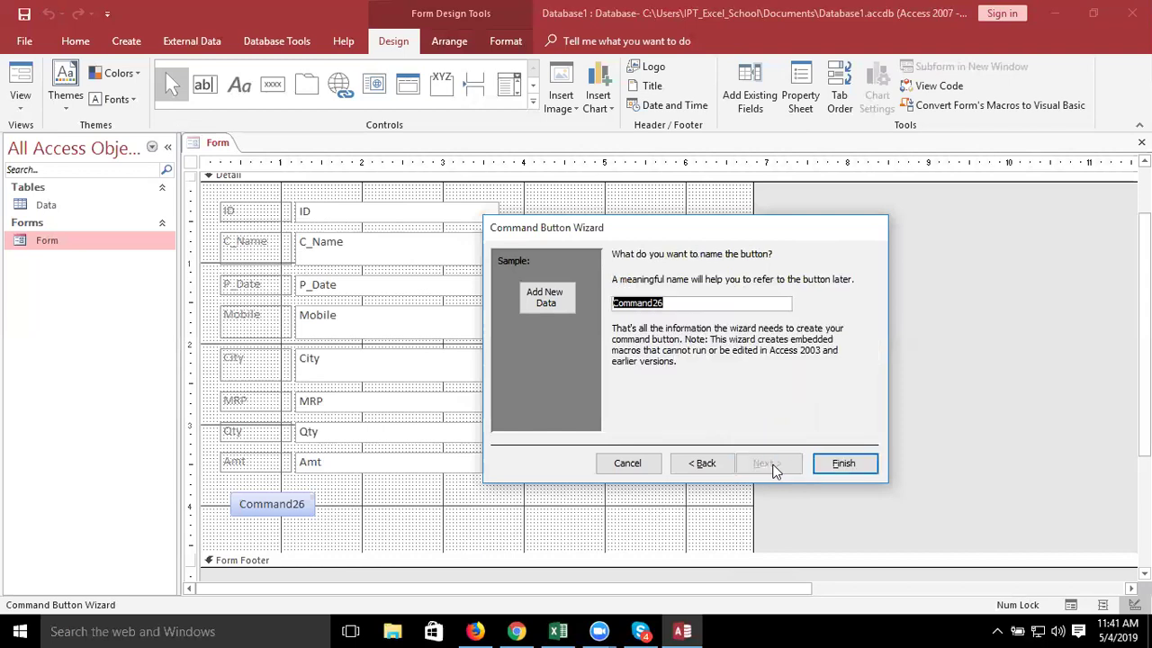
{"action": "left_click", "coordinate": [843, 464]}
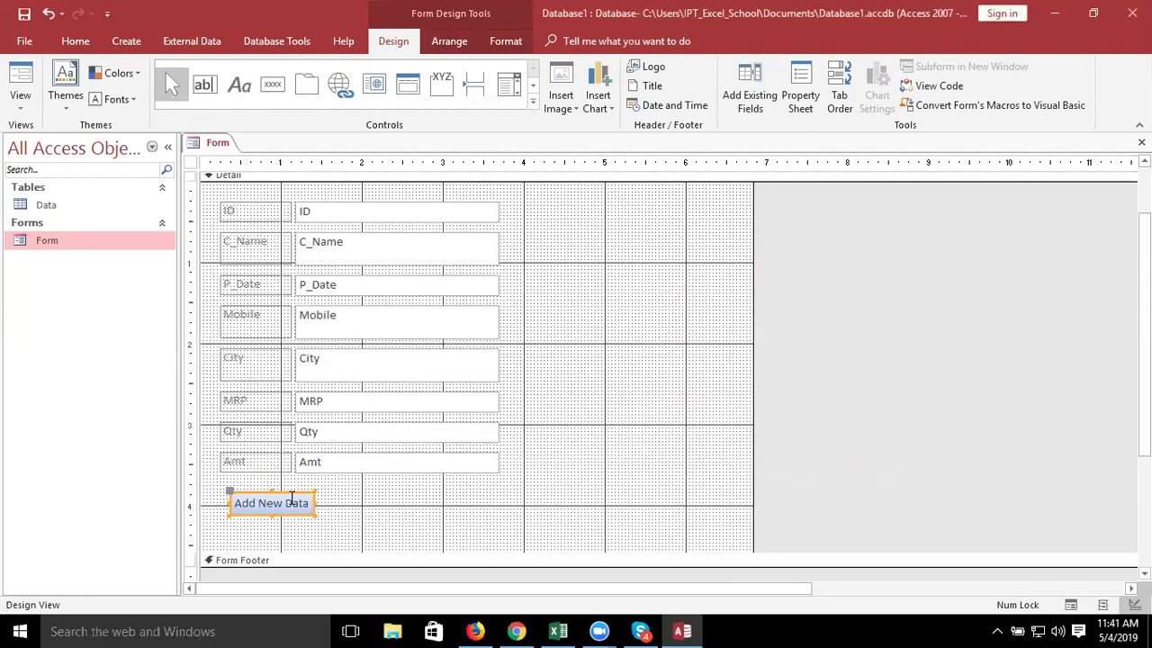
- Move the Add New Data button right, just below the Amt field's right end
{"action": "left_click_drag", "start_coordinate": [288, 493], "coordinate": [444, 504]}
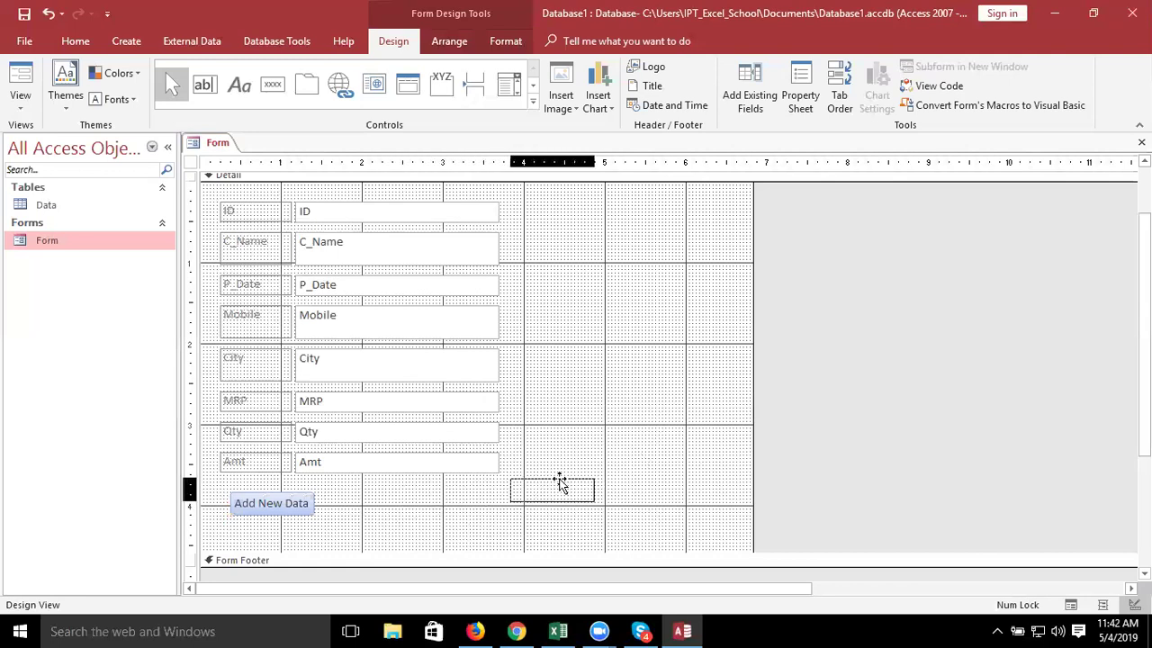
{"action": "left_click_drag", "start_coordinate": [444, 504], "coordinate": [555, 484]}
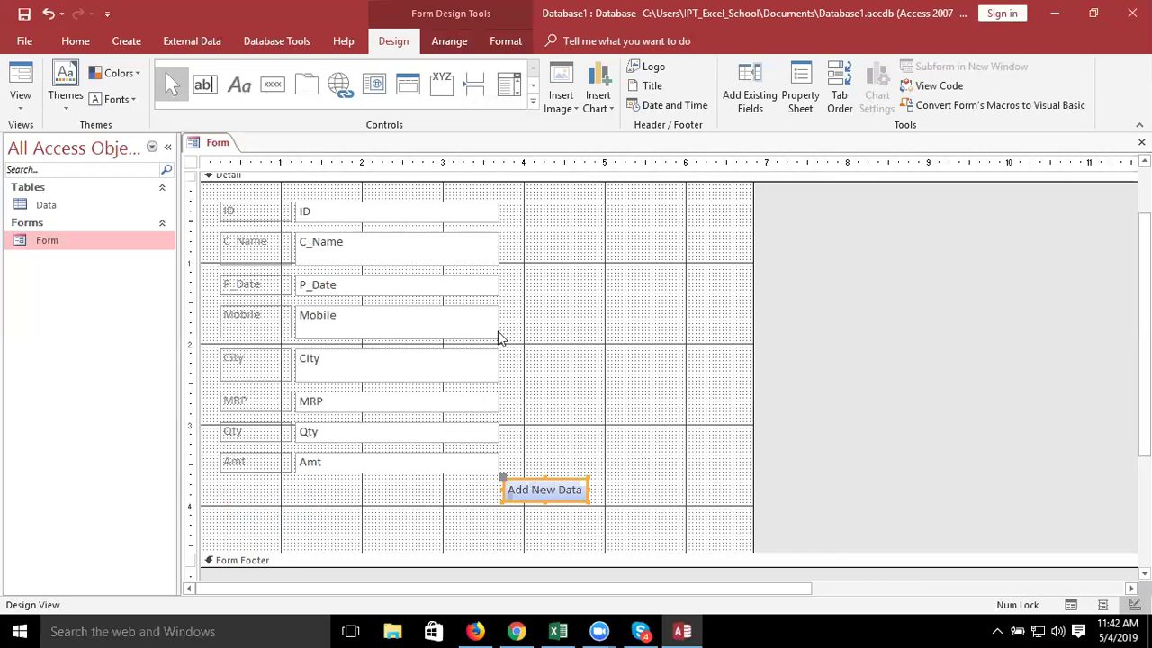
{"action": "left_click", "coordinate": [589, 389]}
{"action": "left_click", "coordinate": [272, 84]}
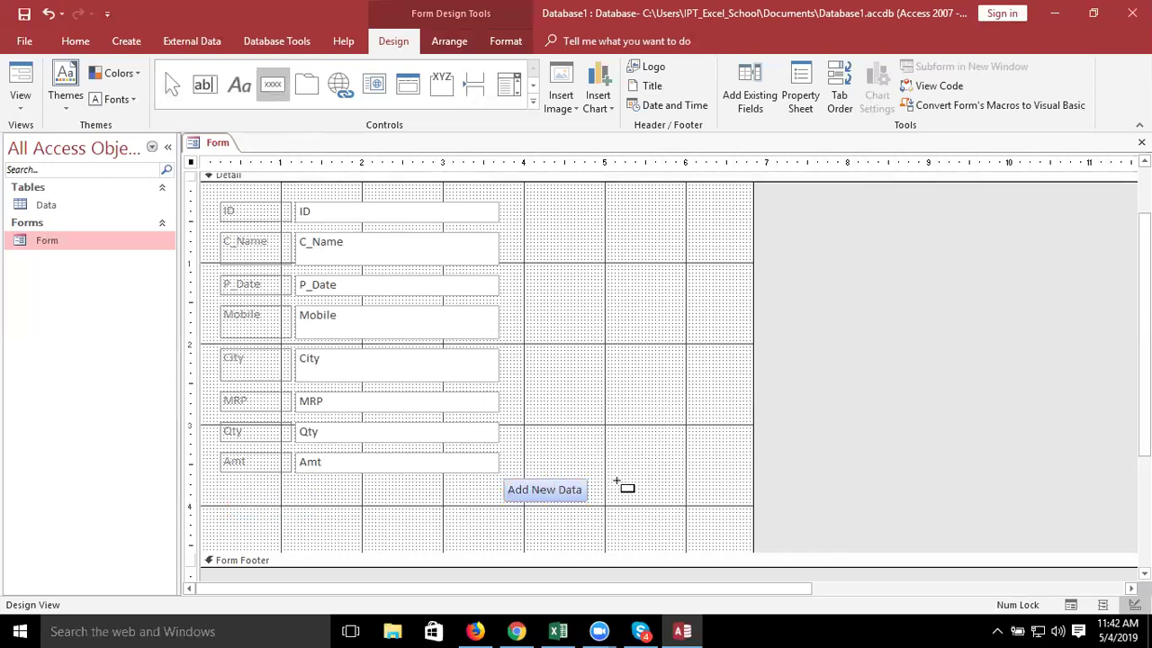
- Add a Delete Record picture button beside Add New Data and line it up
{"action": "left_click_drag", "start_coordinate": [611, 483], "coordinate": [720, 506]}
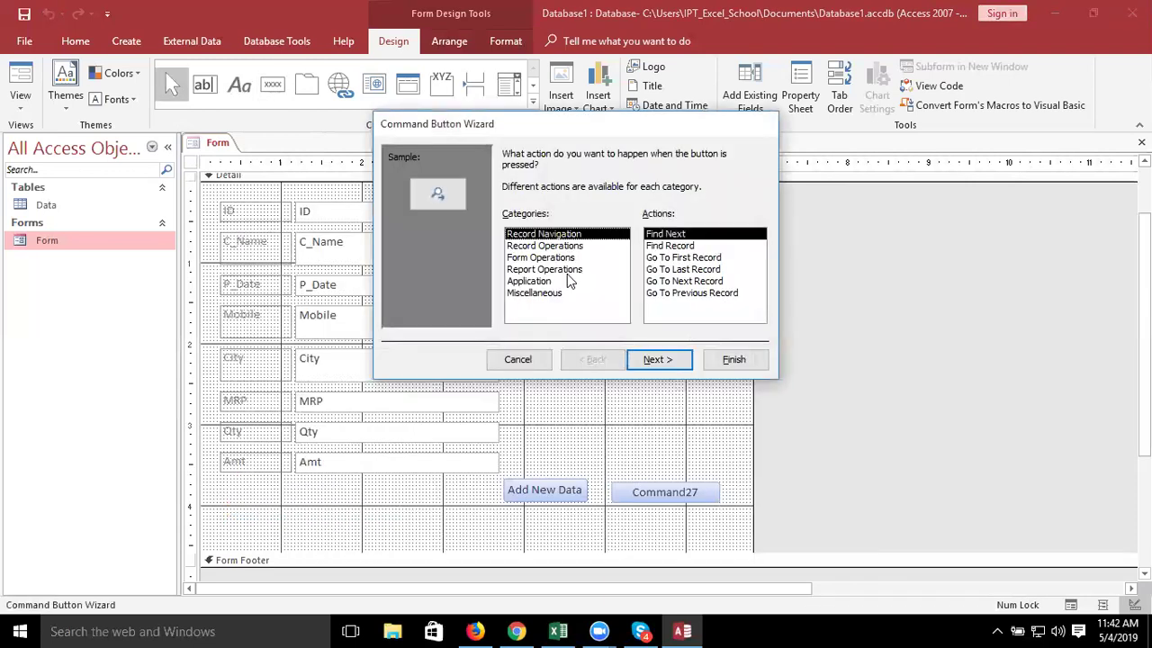
{"action": "left_click", "coordinate": [569, 246]}
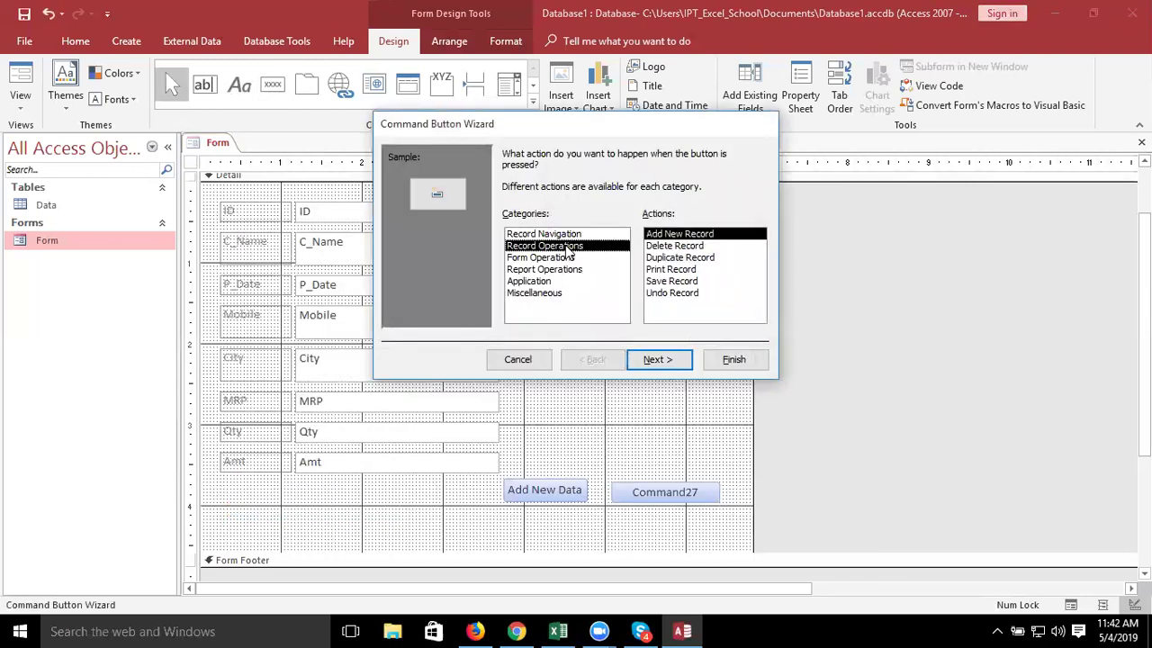
{"action": "left_click", "coordinate": [668, 249]}
{"action": "left_click", "coordinate": [673, 359]}
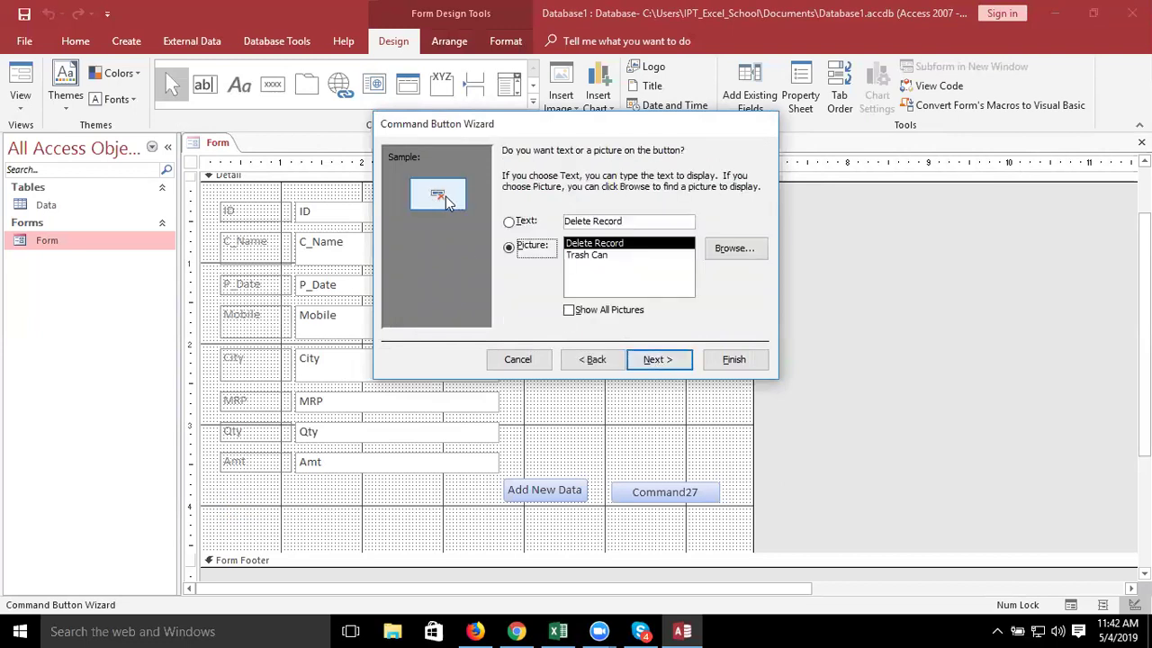
{"action": "left_click", "coordinate": [657, 359]}
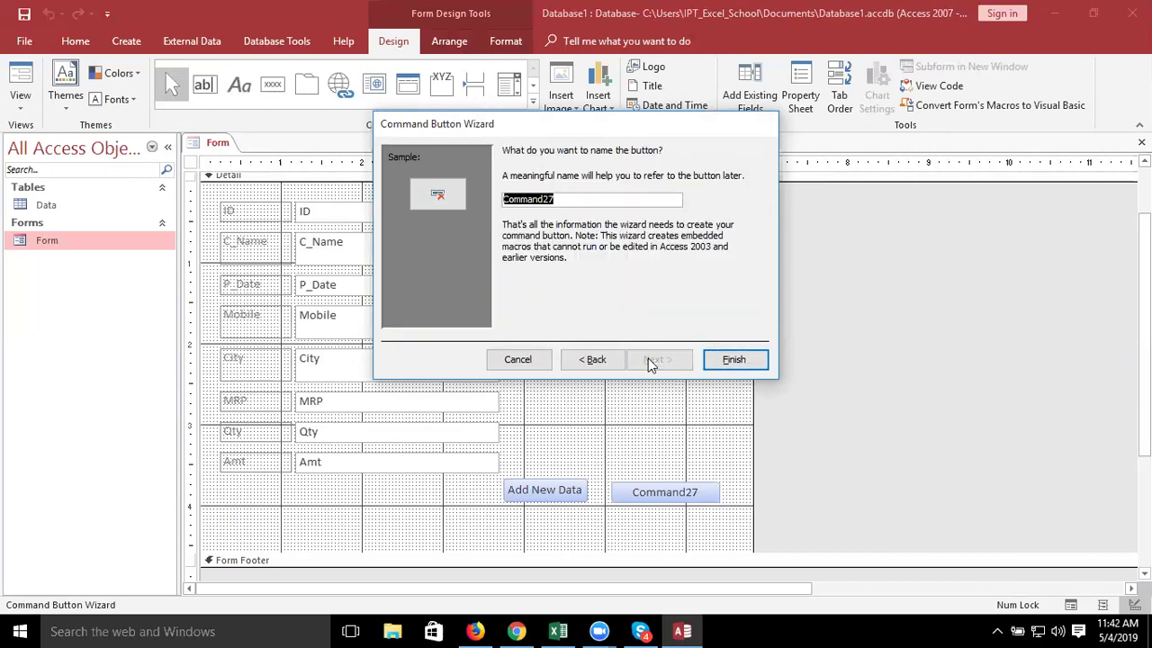
{"action": "left_click", "coordinate": [720, 361]}
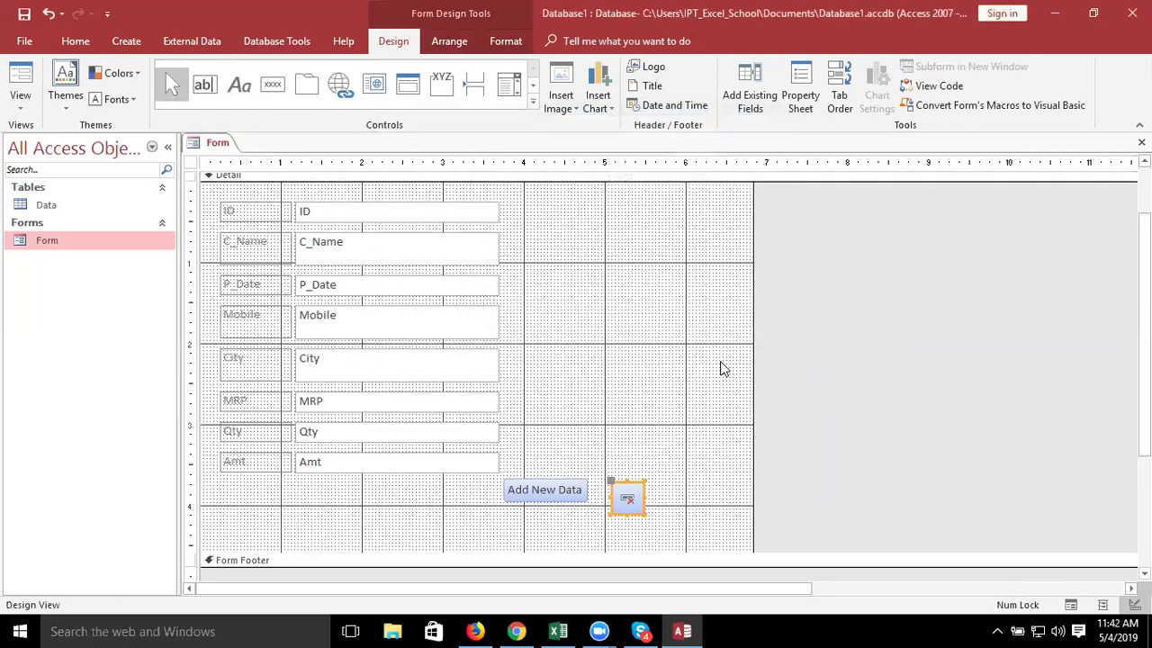
{"action": "left_click_drag", "start_coordinate": [628, 490], "coordinate": [624, 469]}
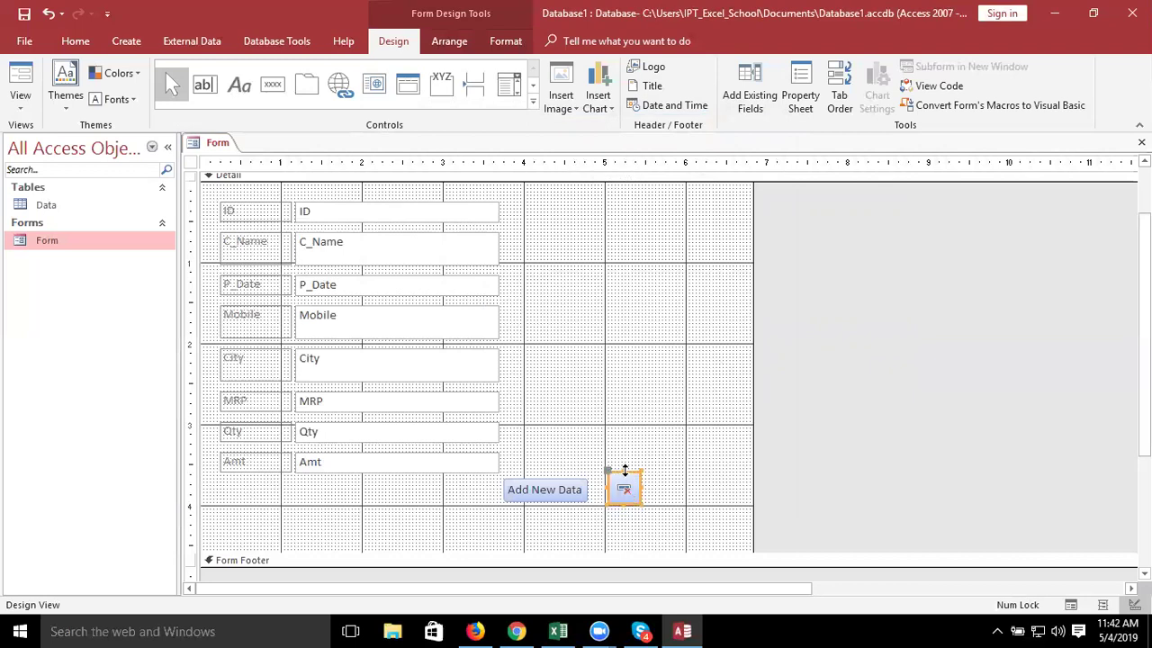
- Open the Detail section's properties, then close the Property Sheet and the form design
{"action": "double_click", "coordinate": [546, 513]}
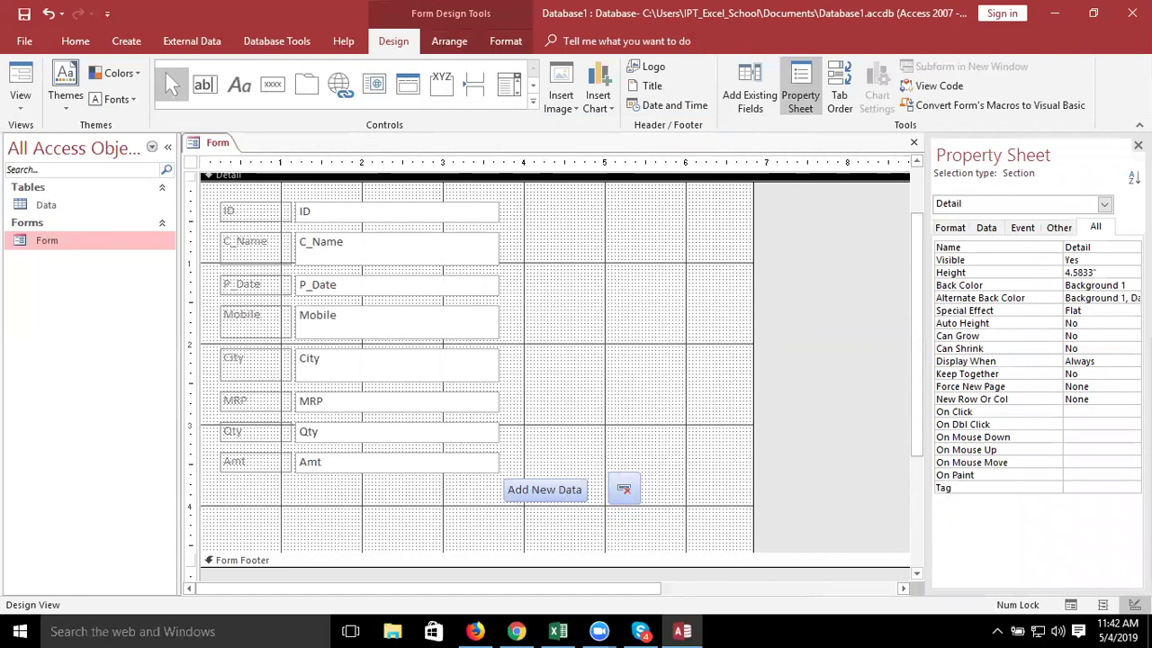
{"action": "left_click", "coordinate": [1137, 145]}
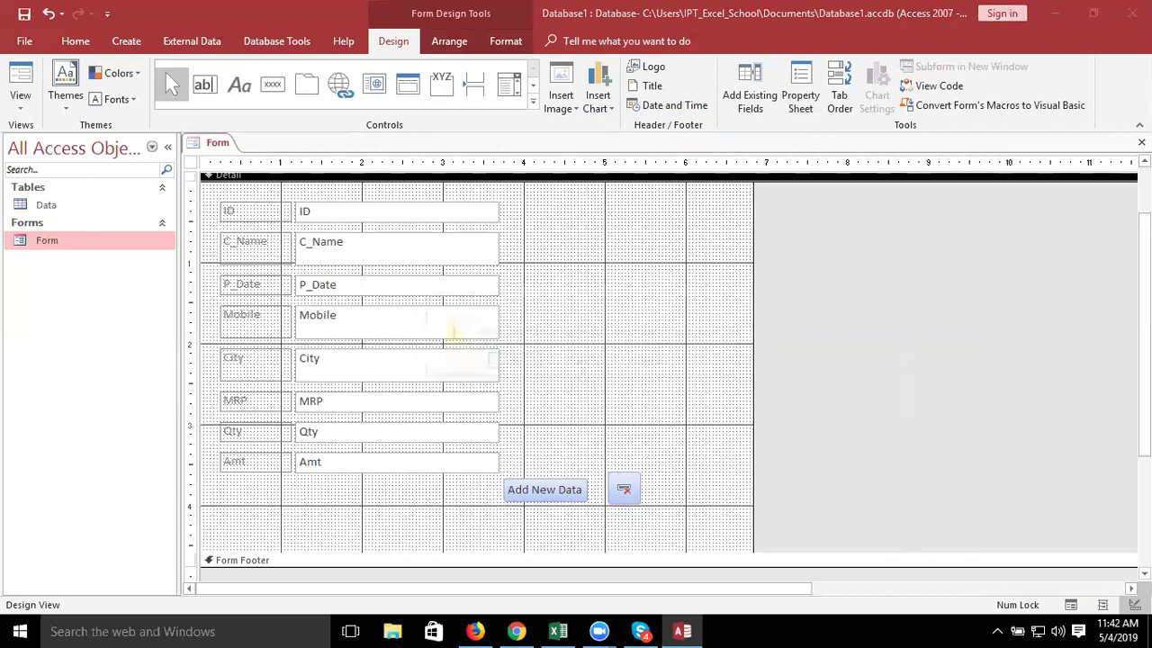
{"action": "left_click", "coordinate": [1141, 142]}
- Save the design changes, reopen the Data Entry Form and start a new record
{"action": "left_click", "coordinate": [528, 364]}
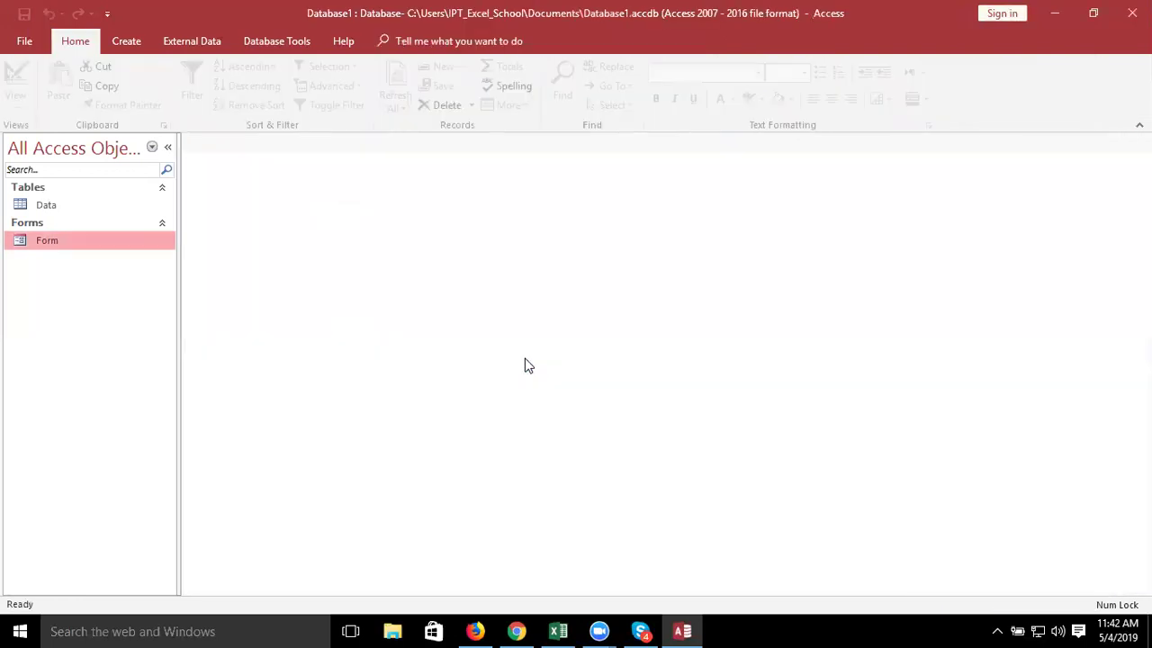
{"action": "double_click", "coordinate": [57, 245]}
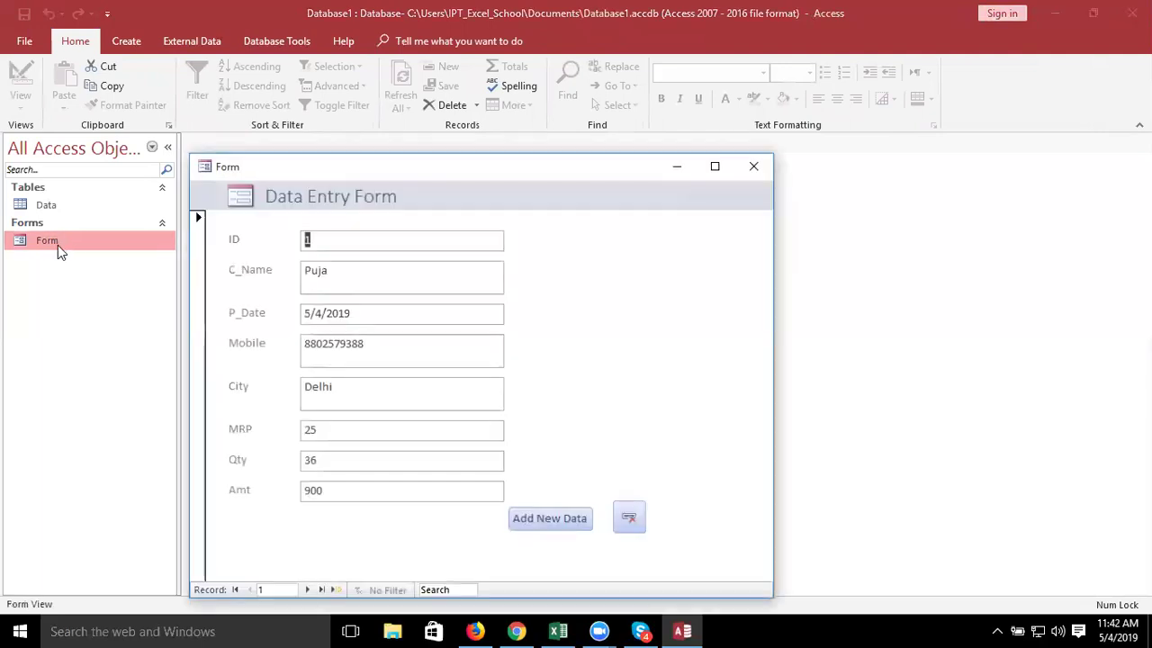
{"action": "left_click", "coordinate": [532, 527]}
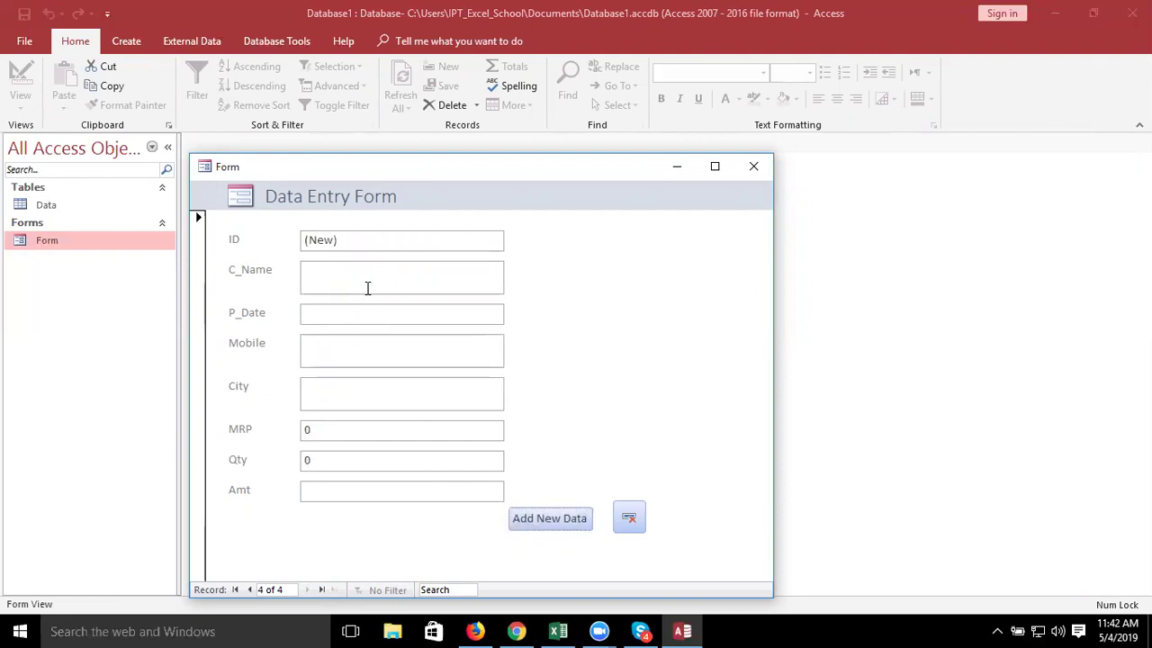
- Enter the new customer's name, today's P_Date and the mobile number
{"action": "type", "text": "Uday"}
{"action": "key", "text": "Tab"}
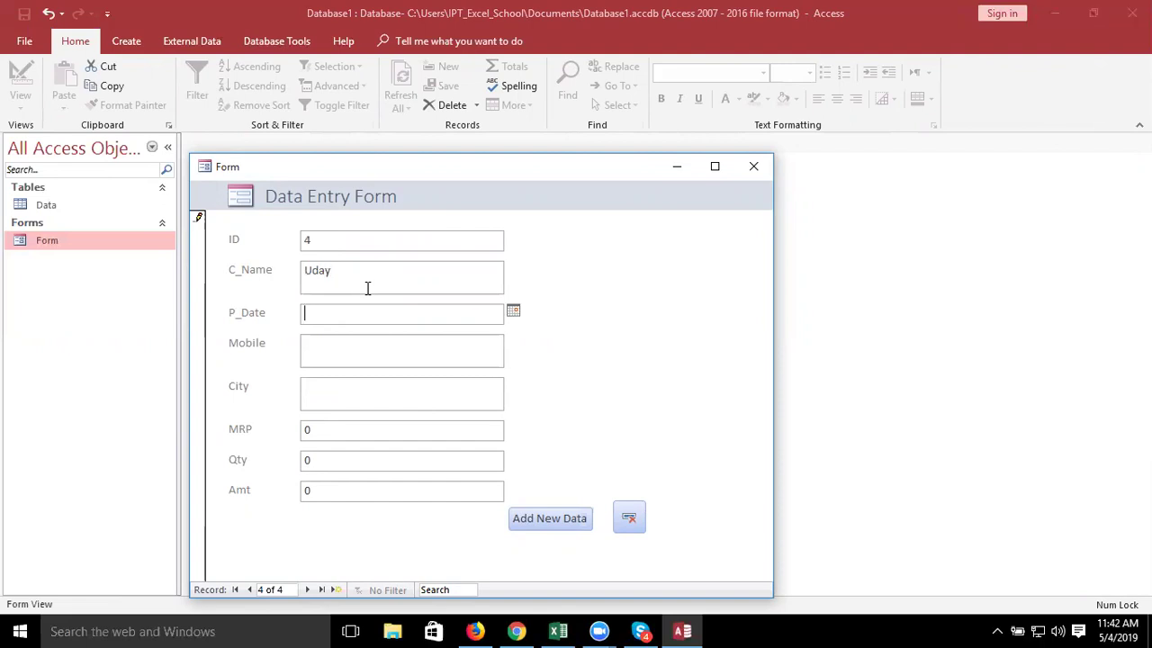
{"action": "left_click", "coordinate": [513, 311]}
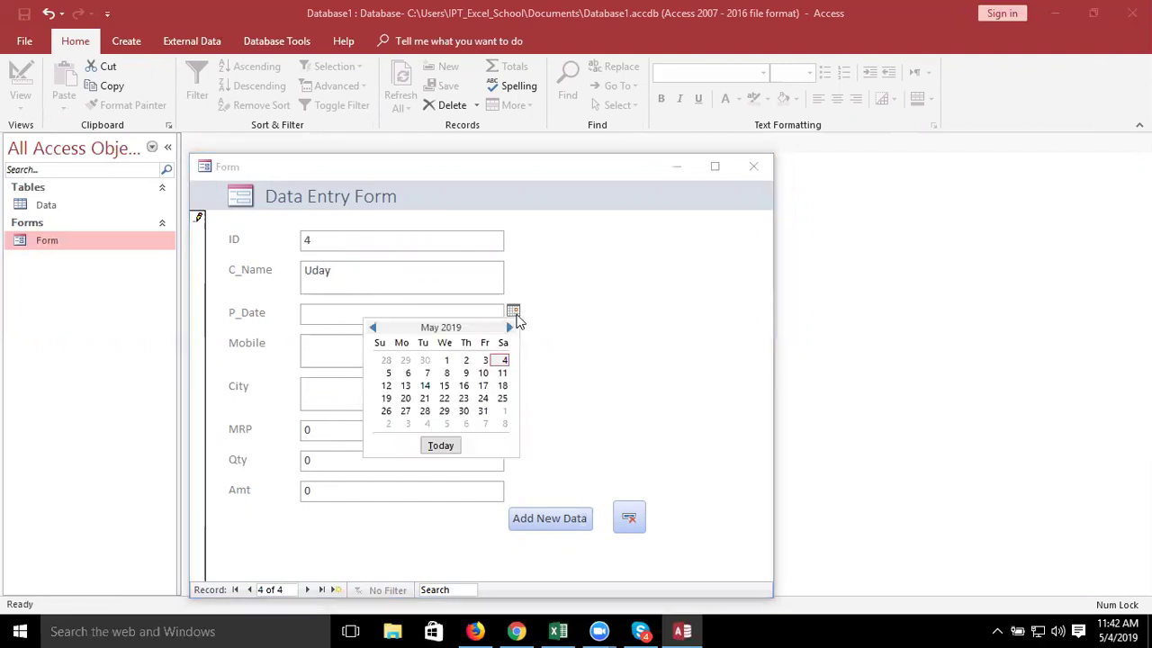
{"action": "left_click", "coordinate": [450, 447]}
{"action": "left_click", "coordinate": [382, 351]}
{"action": "type", "text": "88"}
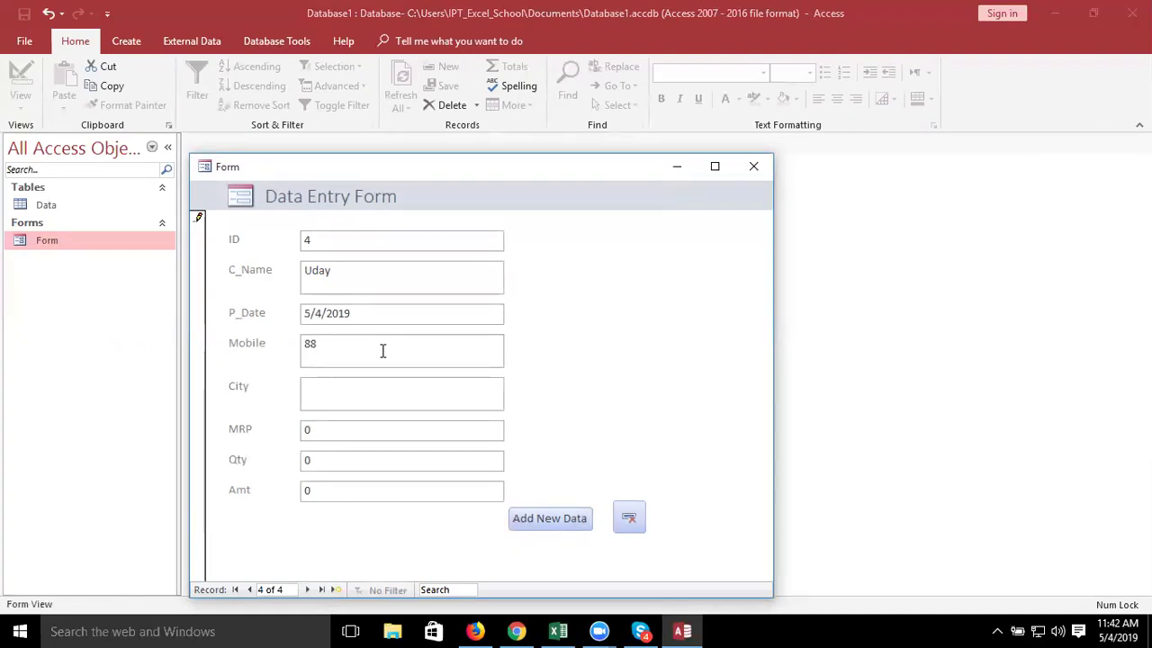
{"action": "key", "text": "BackSpace"}
{"action": "key", "text": "BackSpace"}
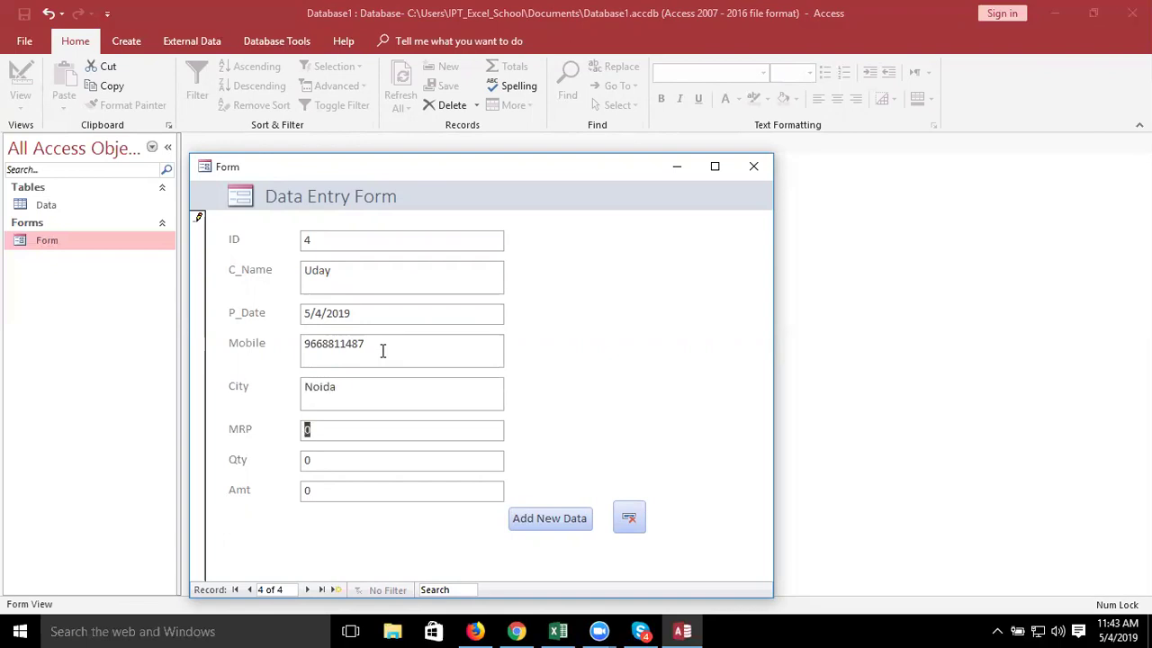
- Complete the Noida entry with MRP 85 and Qty 25, then open the Data table
{"action": "type", "text": "5"}
{"action": "key", "text": "Tab"}
{"action": "double_click", "coordinate": [126, 205]}
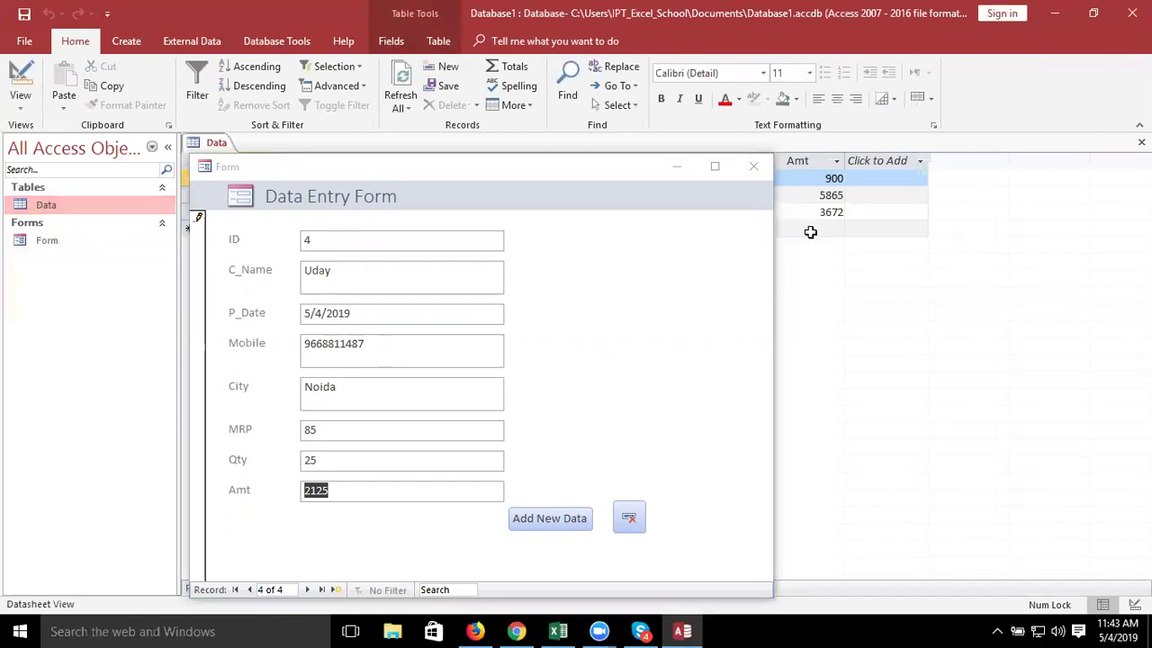
{"action": "left_click", "coordinate": [675, 167]}
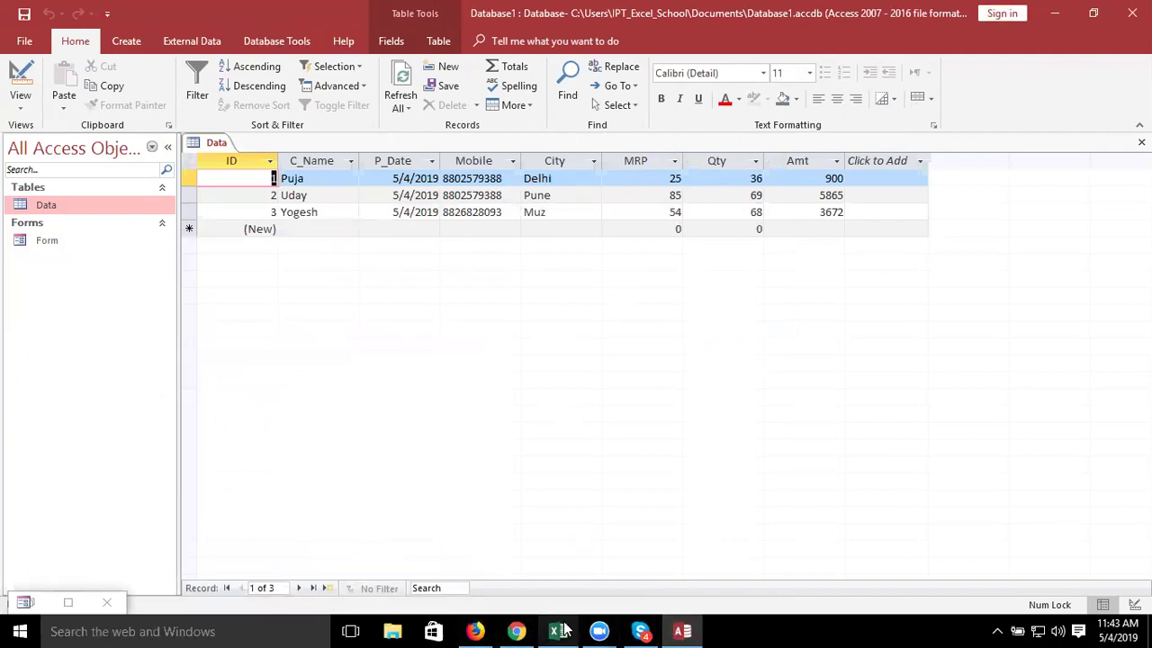
- Restore the Data Entry Form and commit the new Noida record with Add New Data
{"action": "left_click", "coordinate": [68, 602]}
{"action": "key", "text": "Tab"}
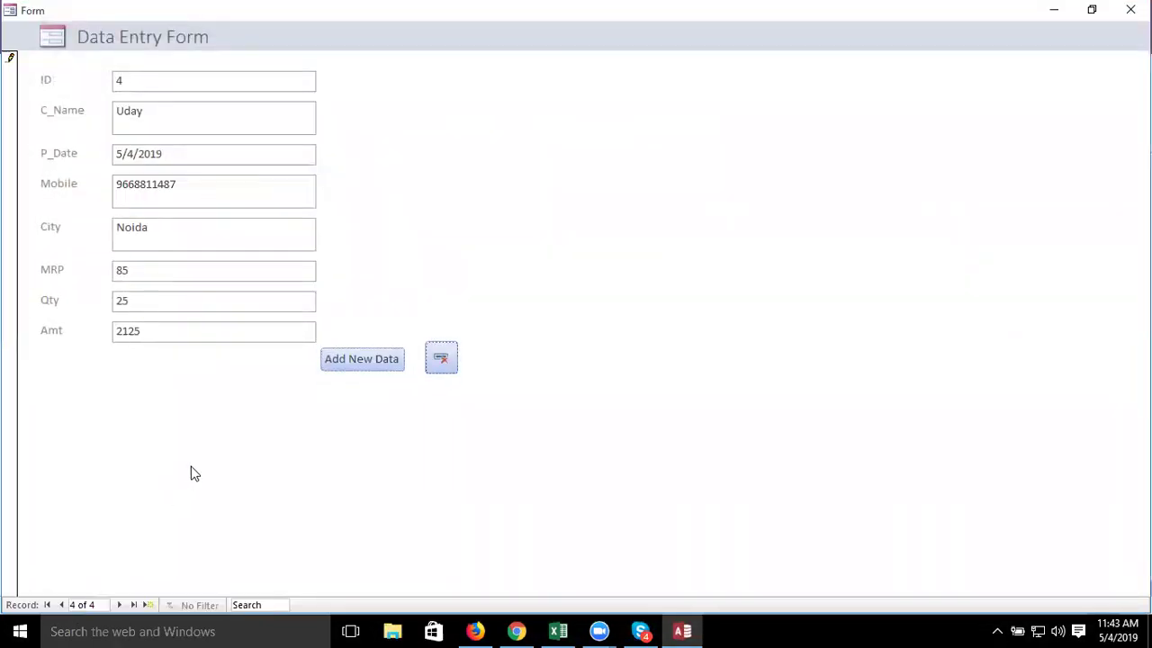
{"action": "key", "text": "Return"}
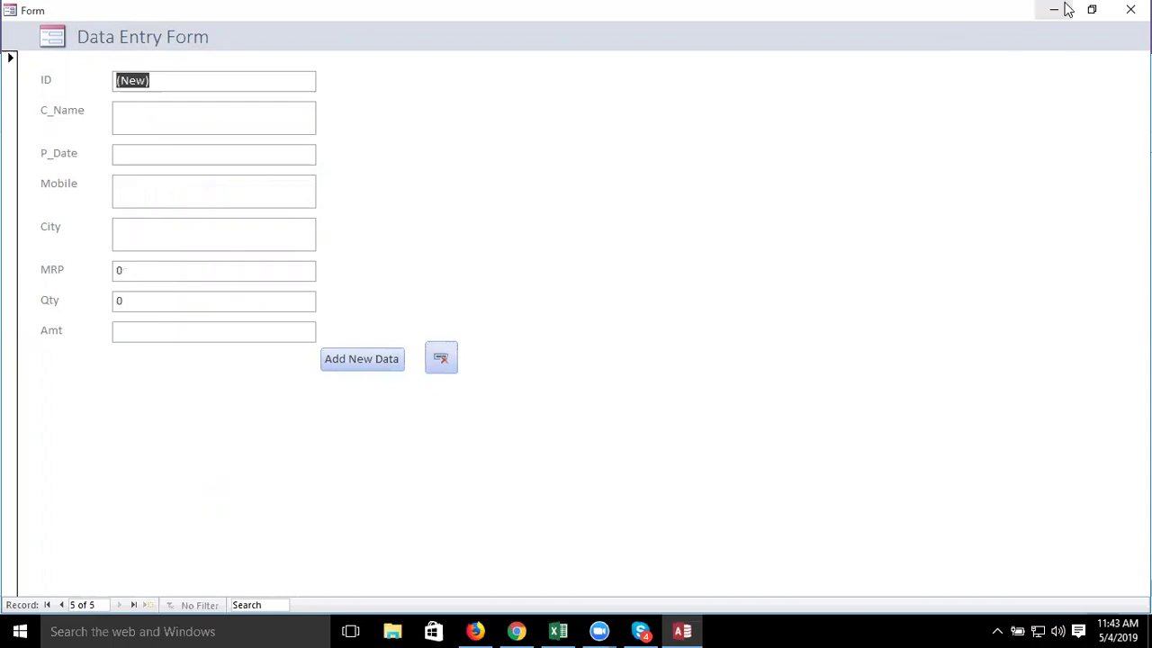
- Reopen the Data table to confirm row 4 holds the Noida customer, then close it
{"action": "left_click", "coordinate": [1053, 9]}
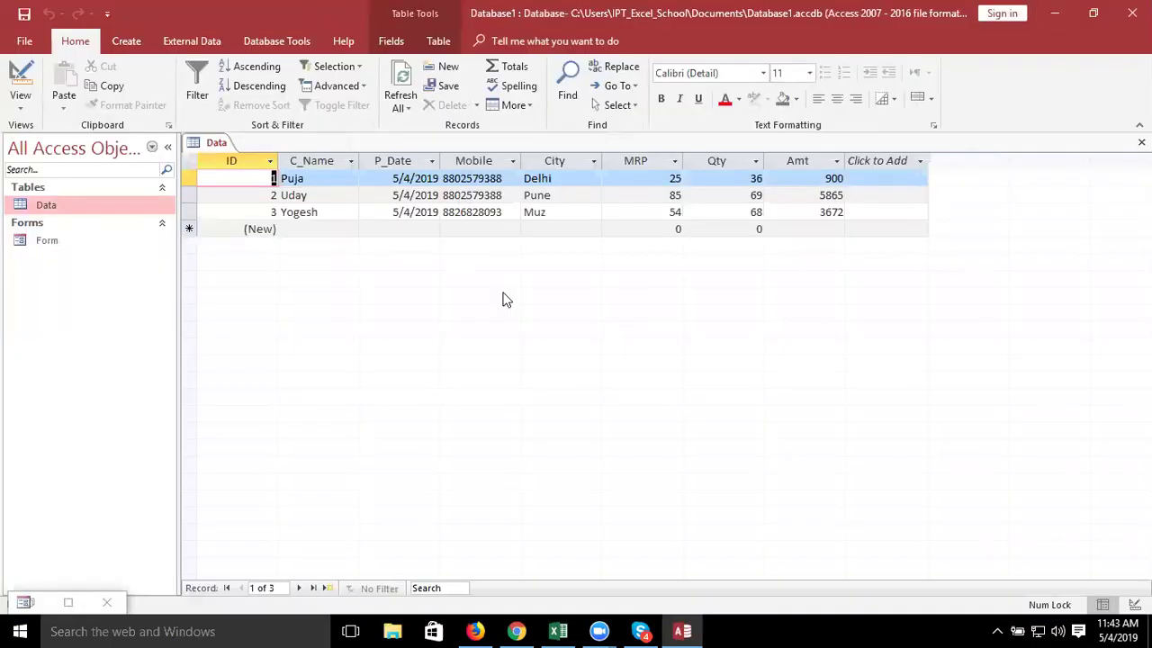
{"action": "left_click", "coordinate": [1141, 142]}
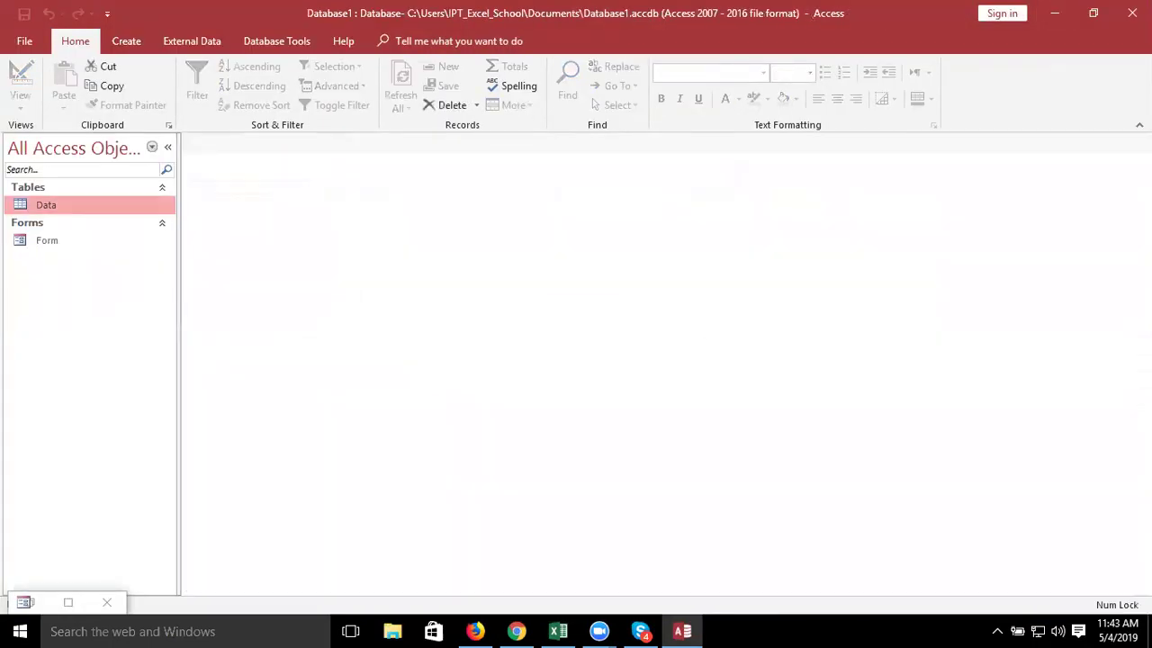
{"action": "double_click", "coordinate": [77, 205]}
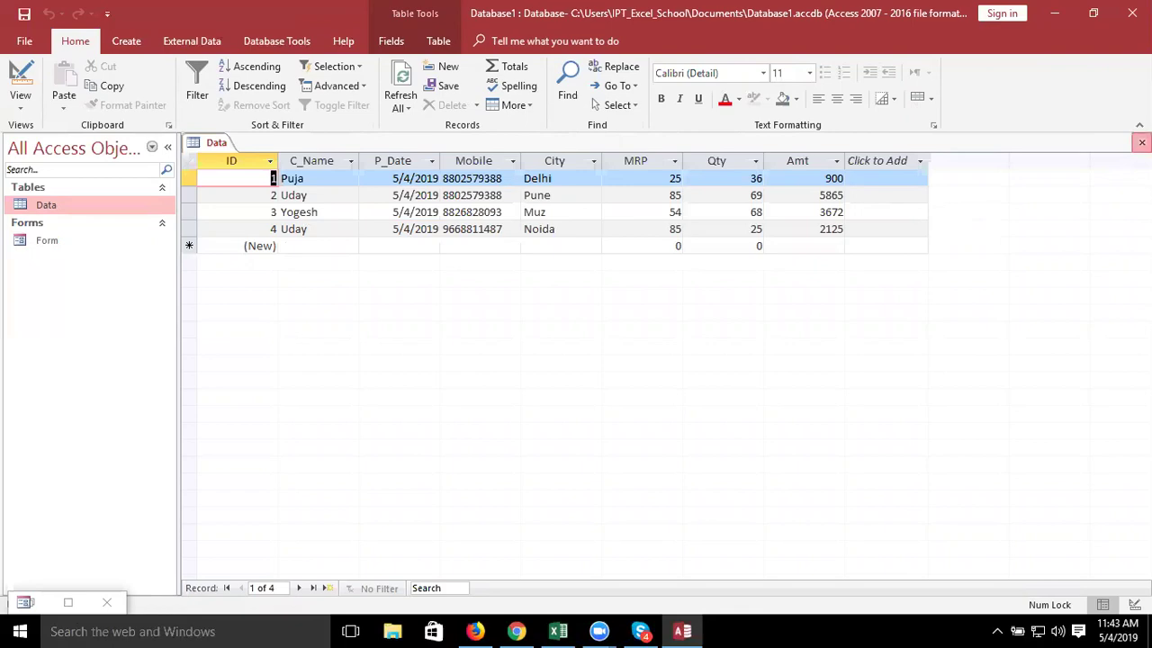
{"action": "left_click", "coordinate": [1141, 142]}
- Return to the form, jump to the first record, then close the Data Entry Form
{"action": "left_click", "coordinate": [670, 627]}
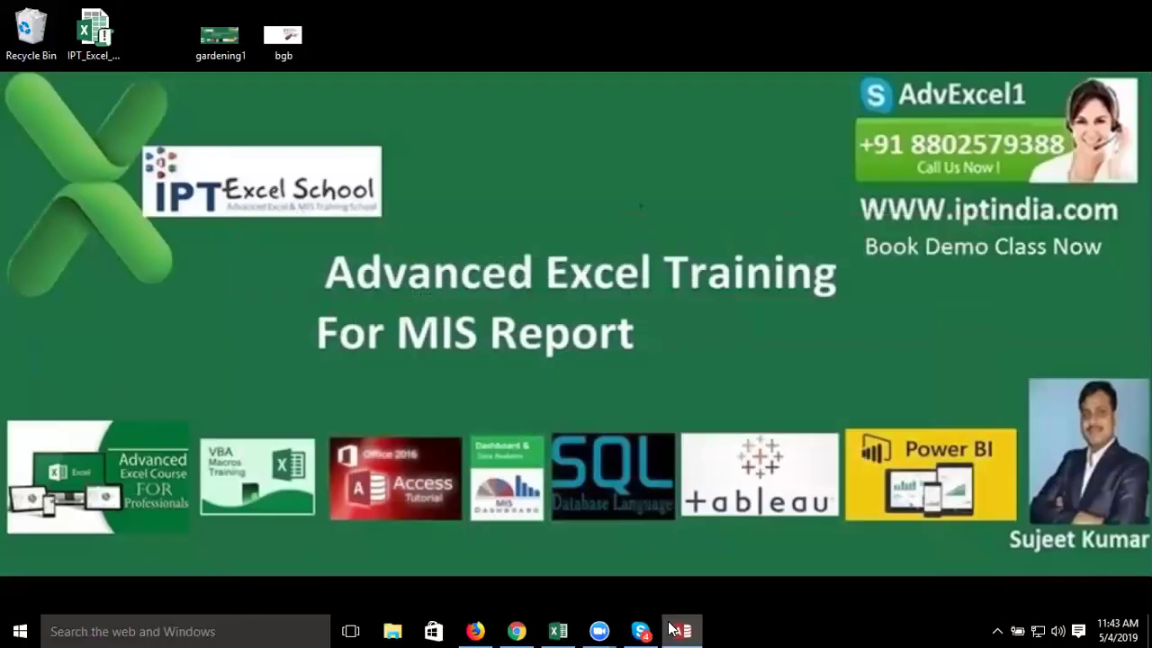
{"action": "left_click", "coordinate": [670, 627]}
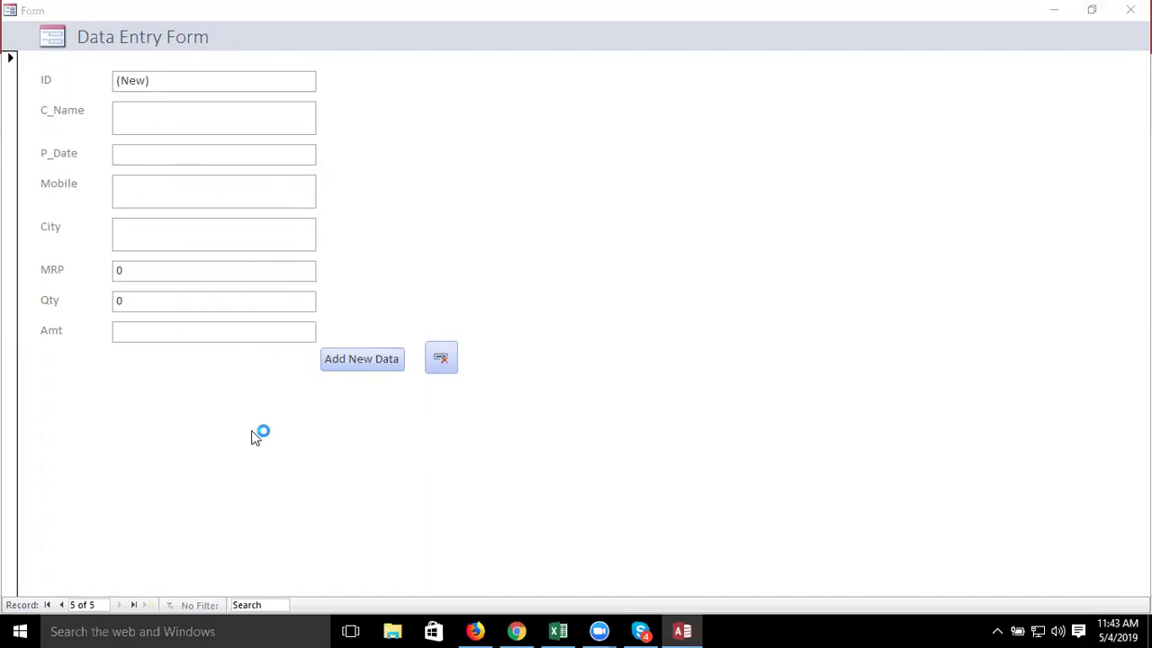
{"action": "left_click", "coordinate": [48, 605]}
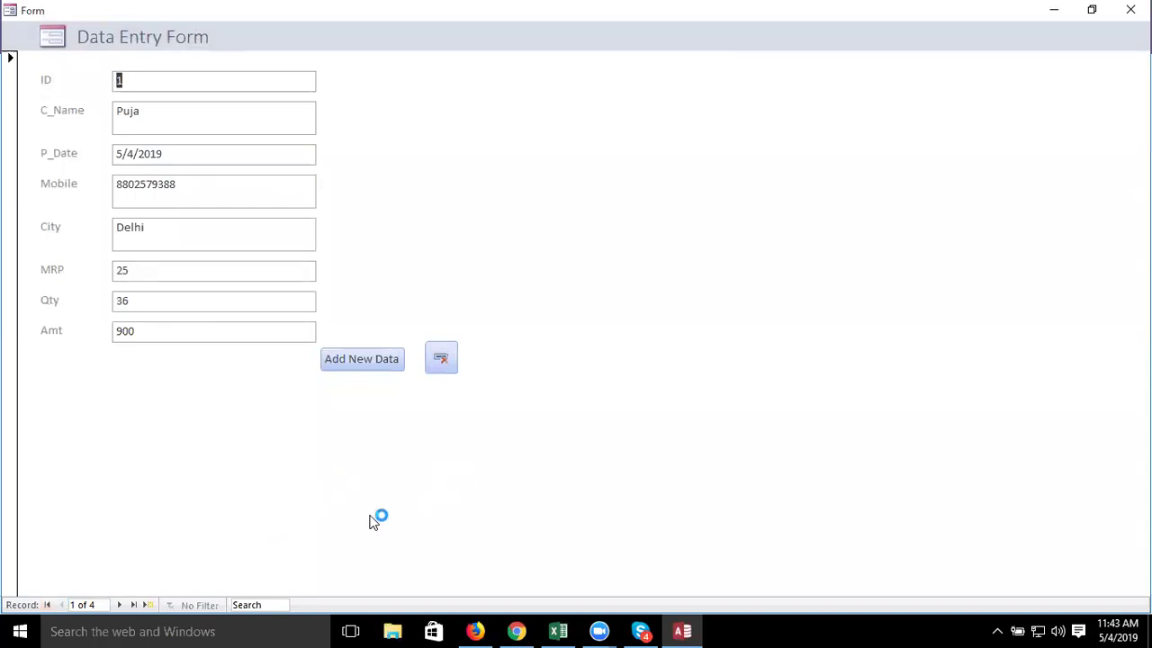
{"action": "left_click", "coordinate": [264, 605]}
{"action": "left_click", "coordinate": [1130, 10]}
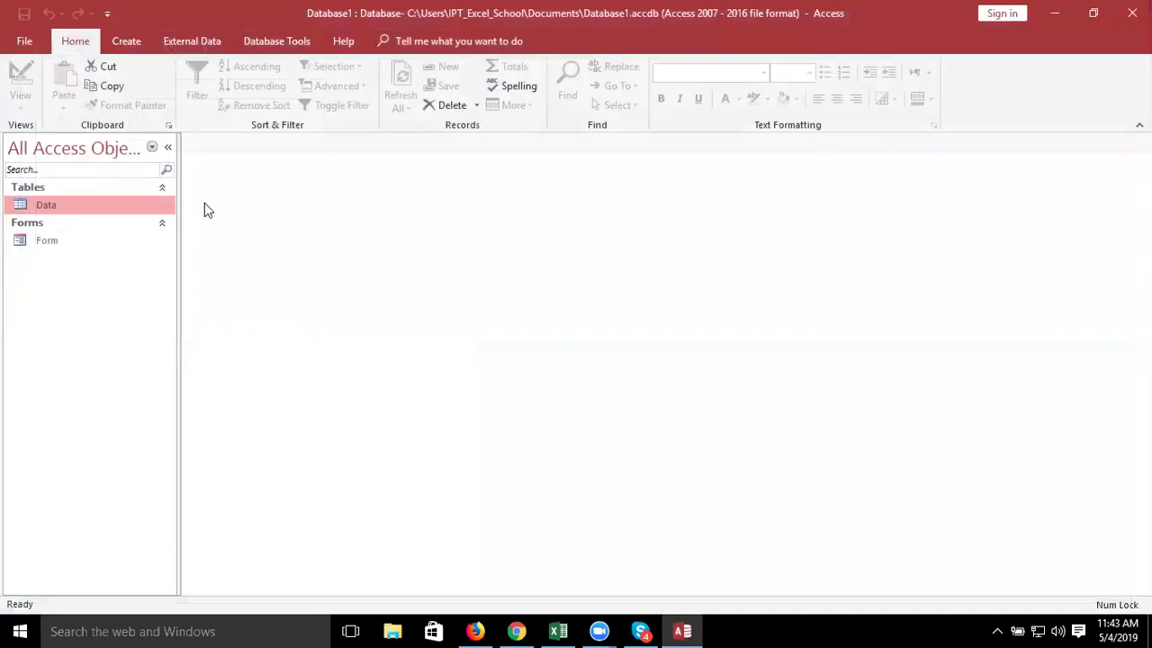
{"action": "left_click", "coordinate": [63, 240]}
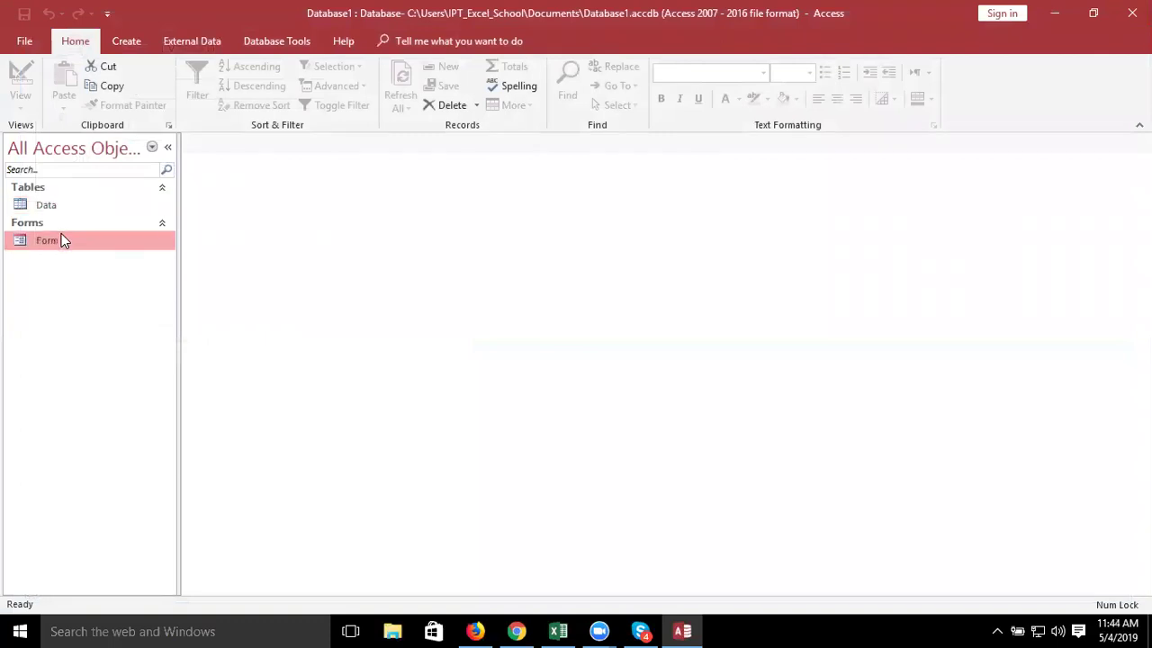
- Open the Form in Design View and draw a command button right of the City field
{"action": "right_click", "coordinate": [63, 240]}
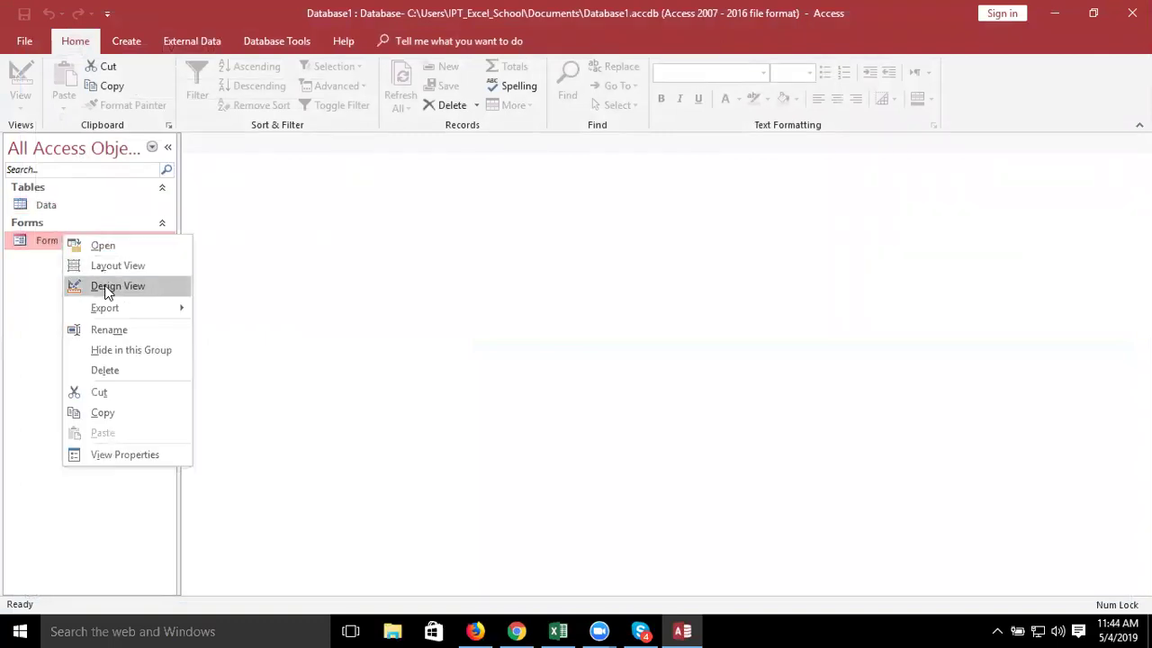
{"action": "left_click", "coordinate": [108, 286]}
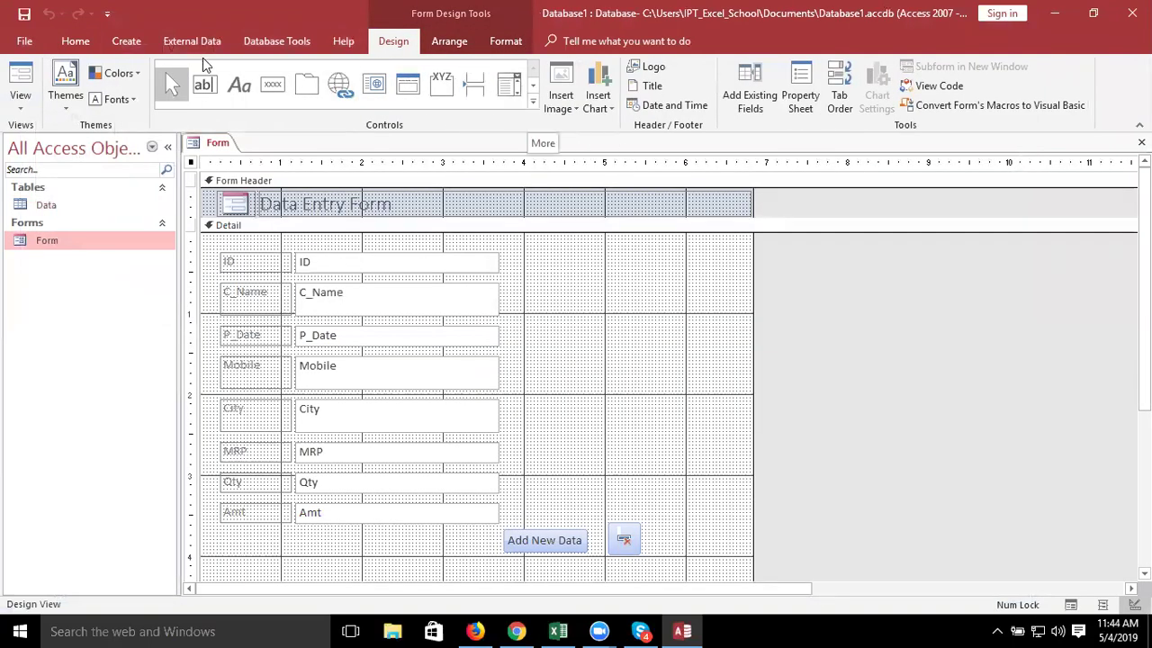
{"action": "left_click", "coordinate": [273, 83]}
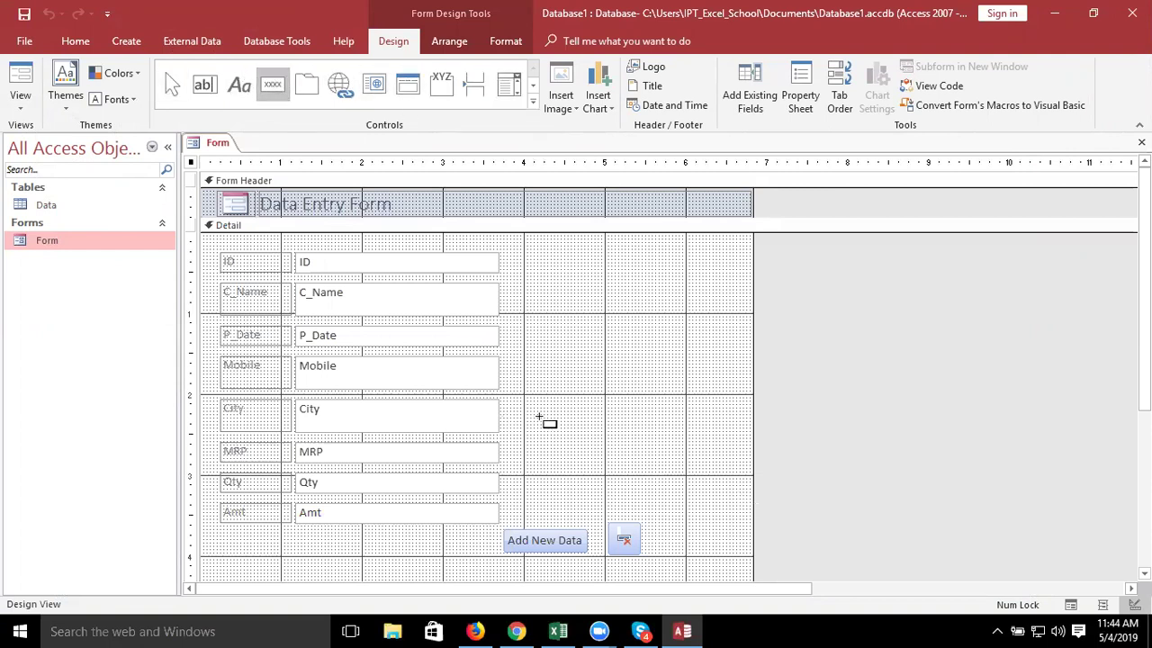
{"action": "left_click_drag", "start_coordinate": [543, 416], "coordinate": [666, 458]}
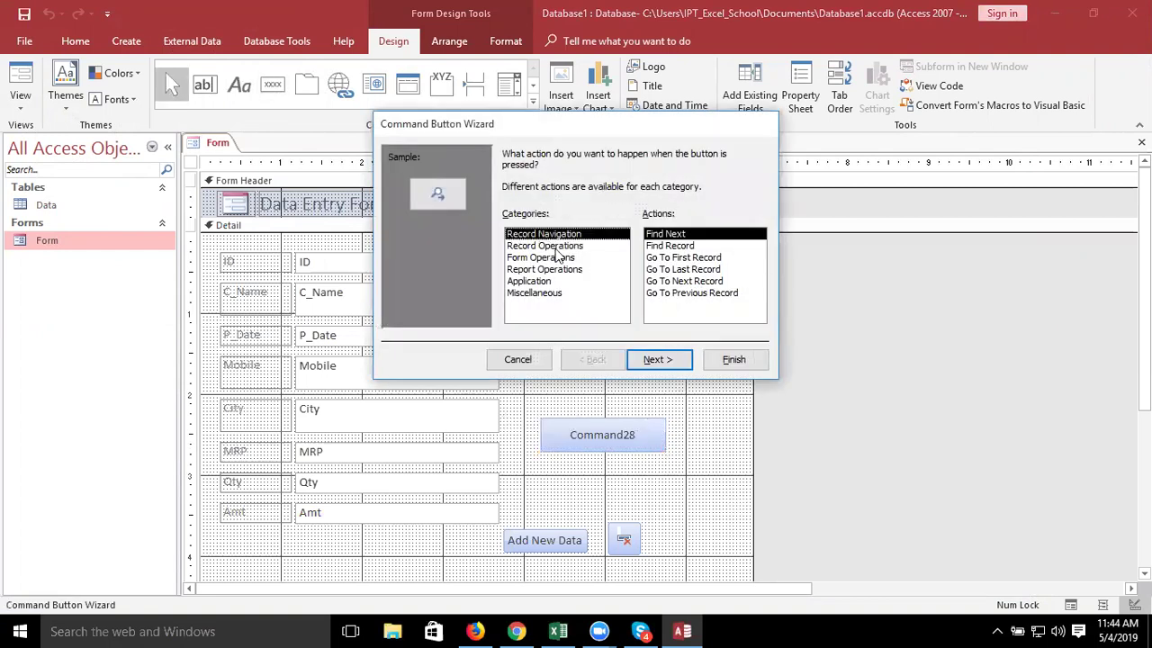
- Make the button a Record Navigation > Find Record action showing a picture
{"action": "left_click", "coordinate": [650, 248]}
{"action": "left_click", "coordinate": [668, 358]}
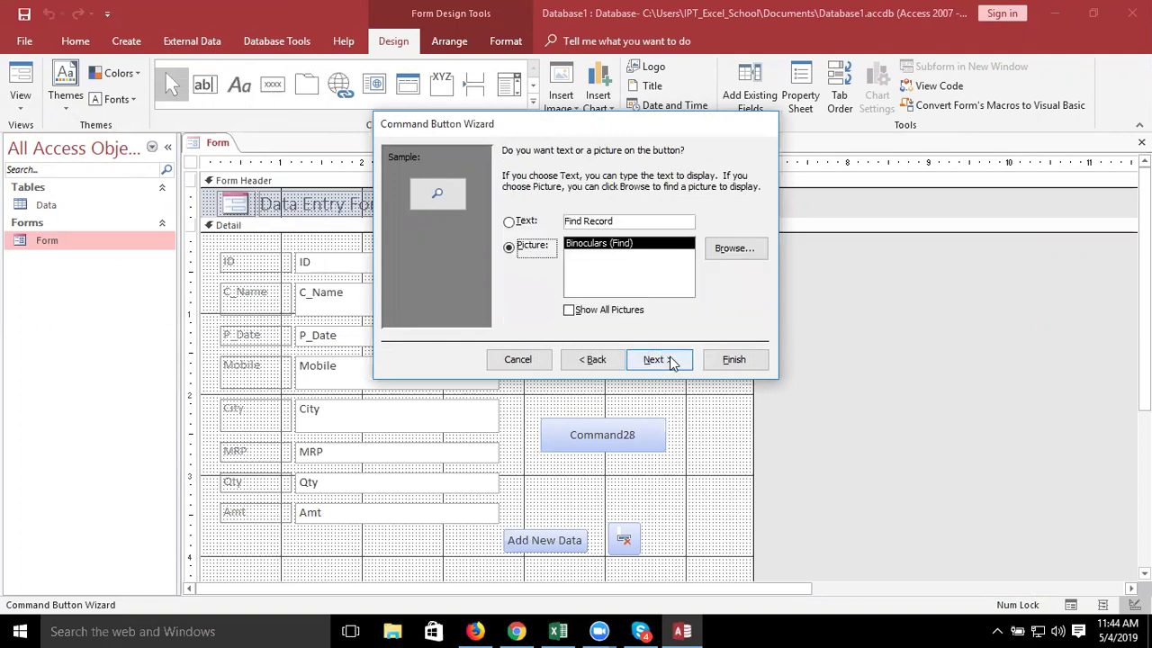
{"action": "left_click", "coordinate": [510, 222]}
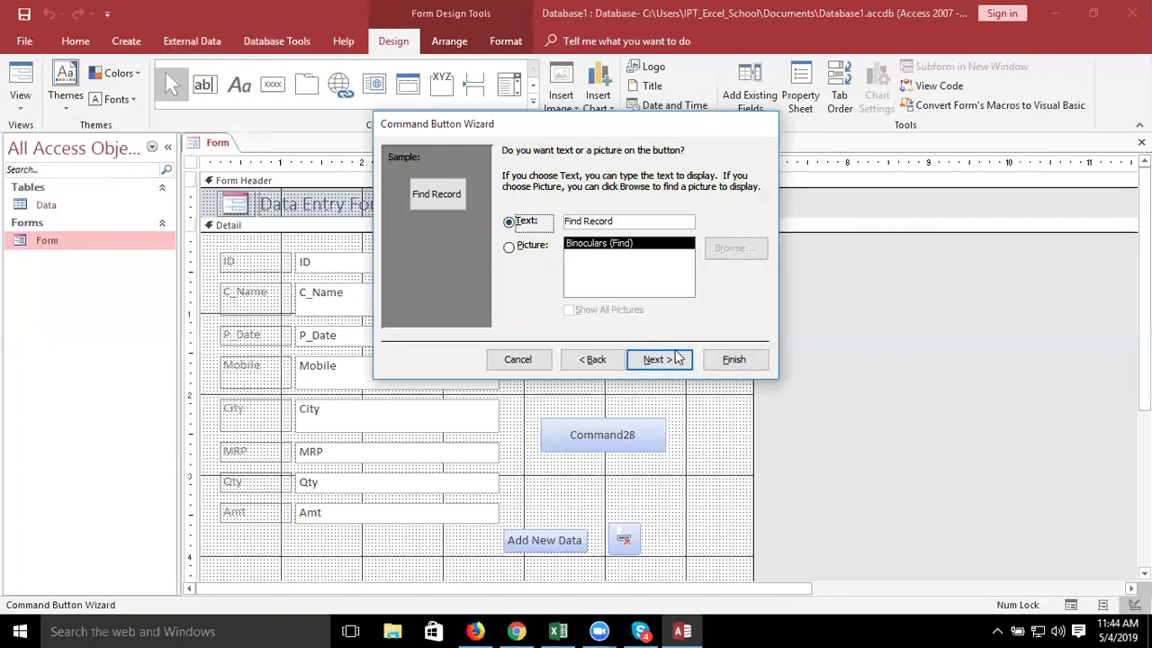
{"action": "left_click", "coordinate": [531, 247]}
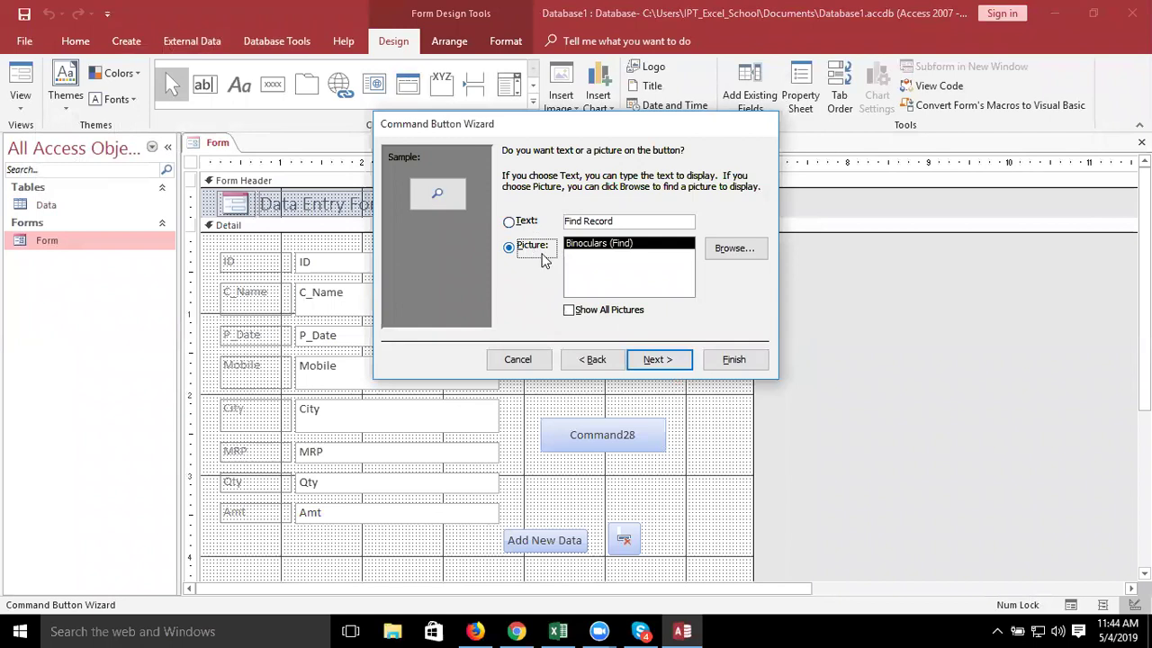
{"action": "left_click", "coordinate": [658, 360]}
{"action": "left_click", "coordinate": [733, 360]}
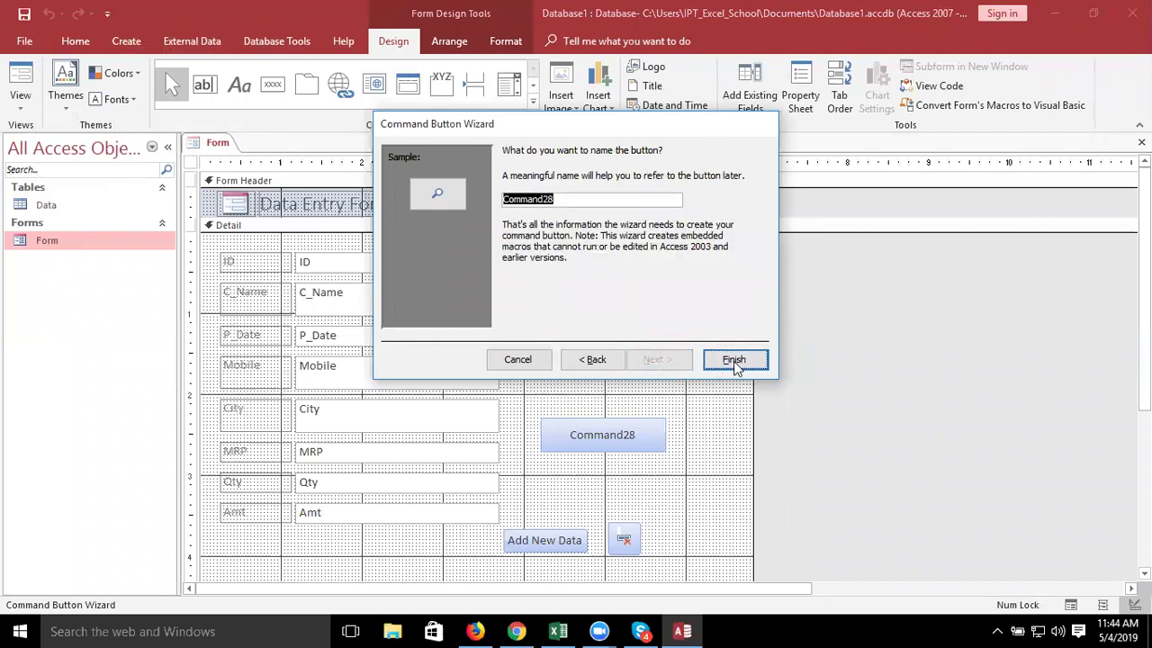
- Close the form design and save the changes
{"action": "left_click", "coordinate": [679, 369]}
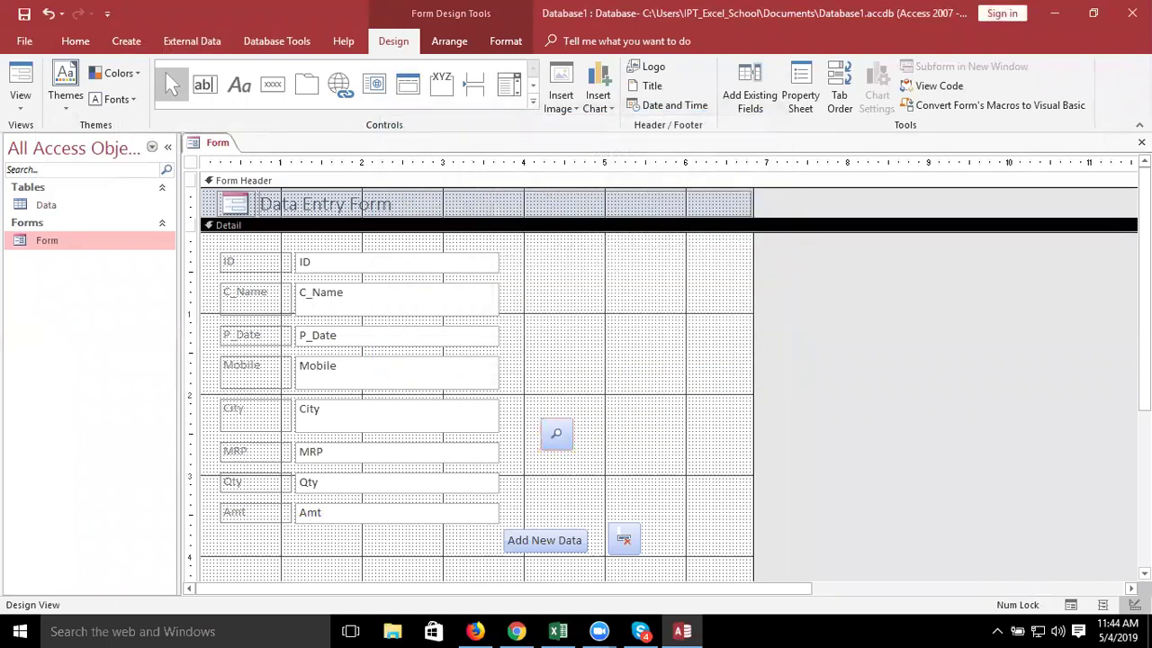
{"action": "left_click", "coordinate": [1141, 142]}
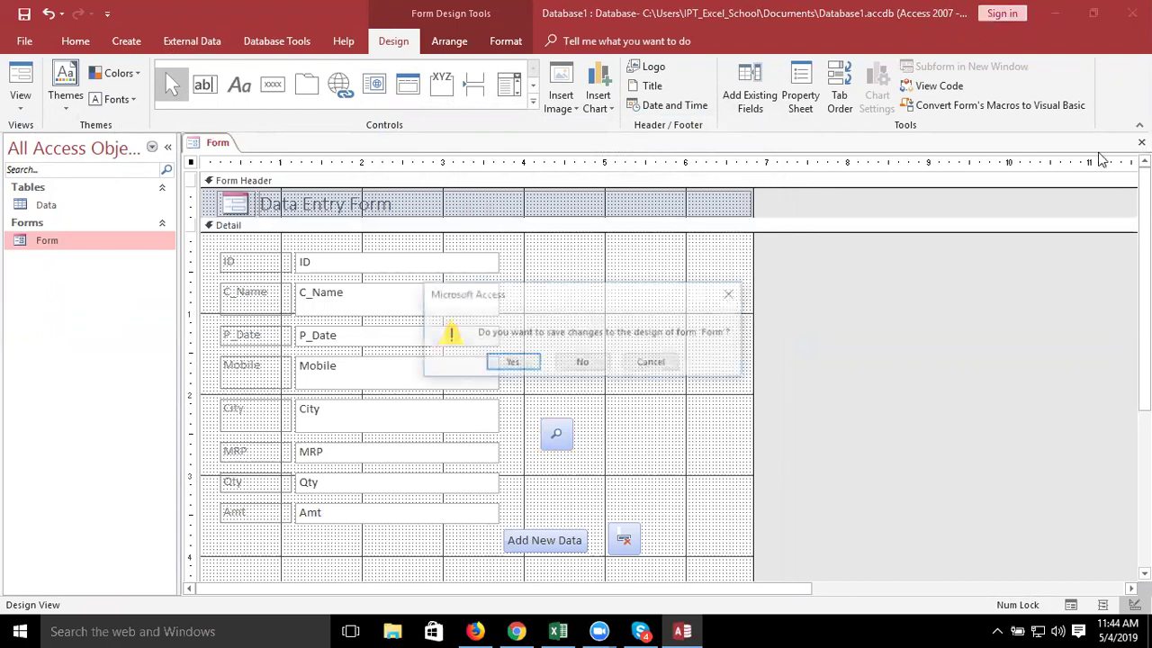
{"action": "left_click", "coordinate": [531, 363]}
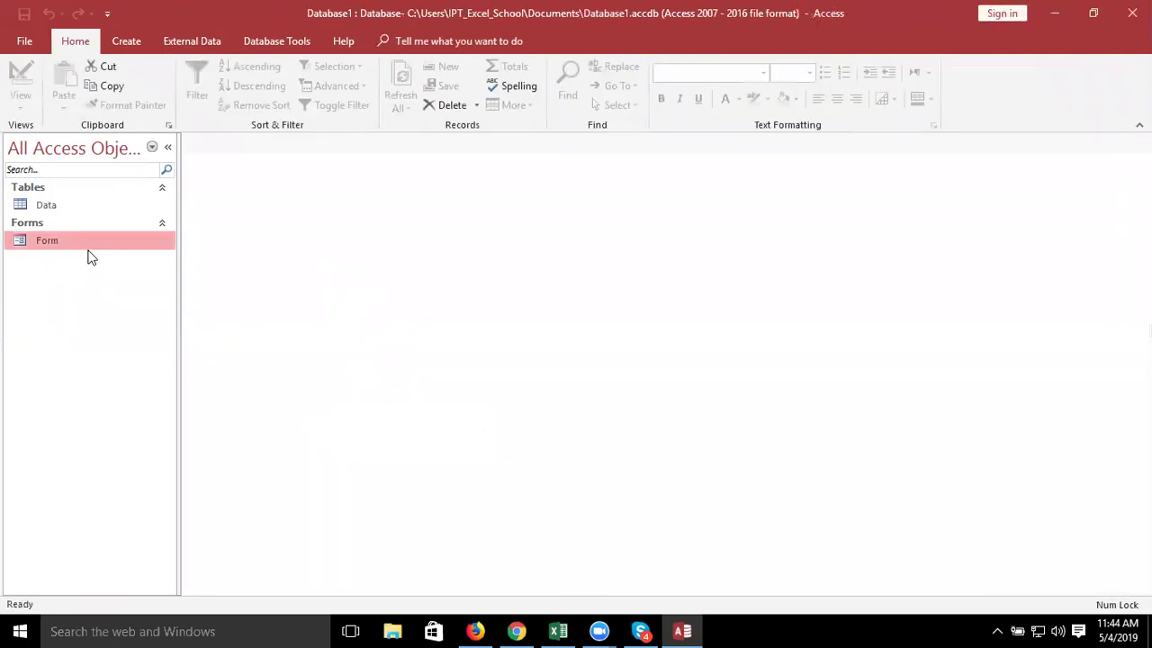
- Open the Data Entry Form, try the find button, and step through to the last record
{"action": "double_click", "coordinate": [87, 246]}
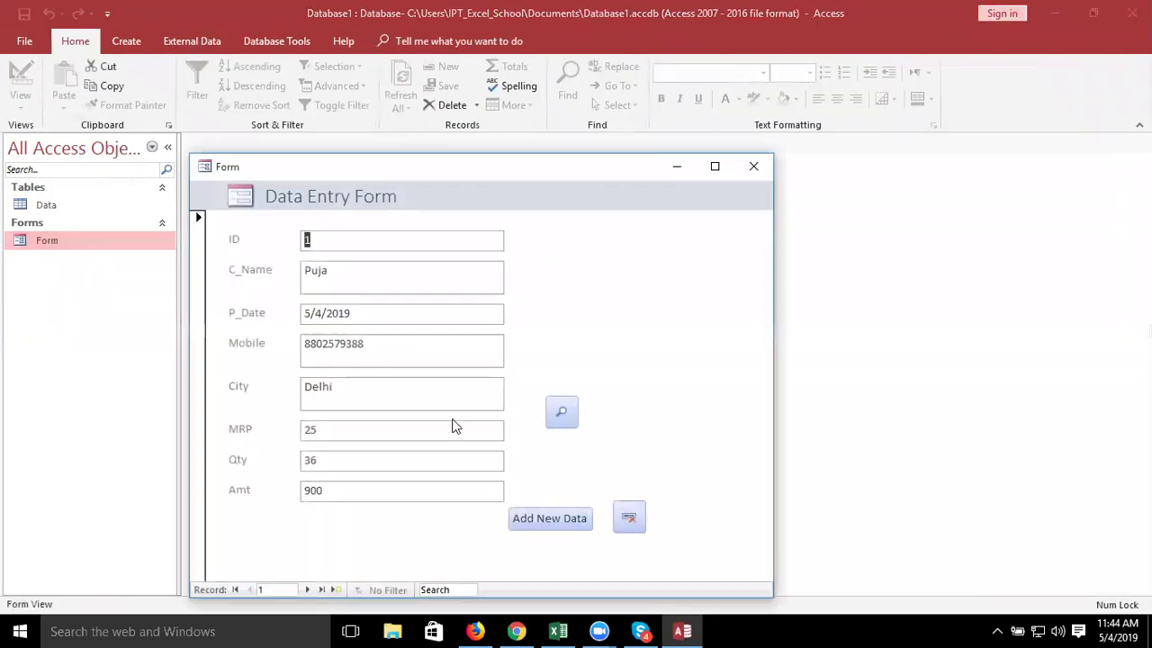
{"action": "left_click", "coordinate": [561, 416]}
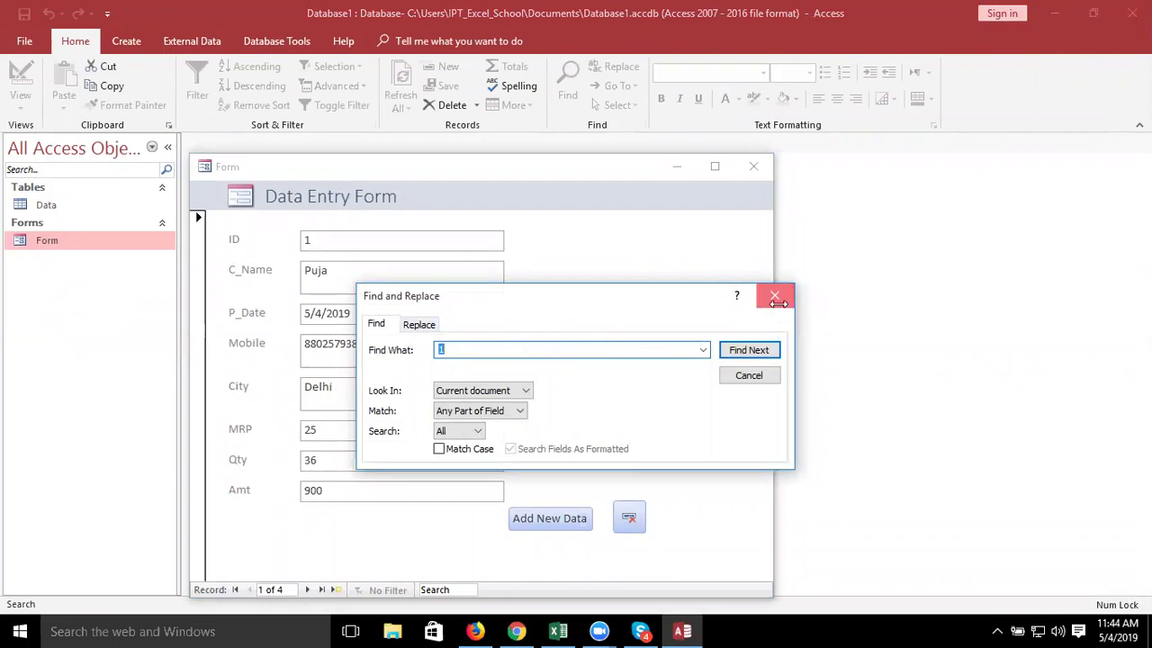
{"action": "left_click", "coordinate": [775, 296]}
{"action": "left_click", "coordinate": [306, 590]}
{"action": "left_click", "coordinate": [307, 590]}
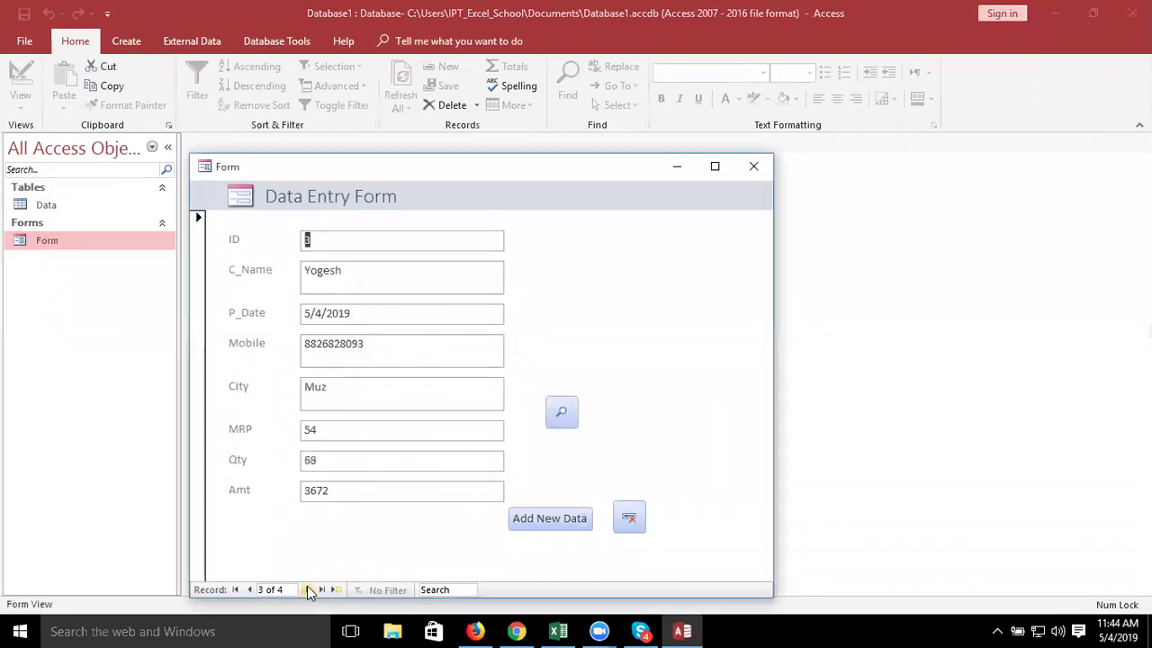
{"action": "left_click", "coordinate": [307, 590]}
- Use the find button's Find and Replace to locate Puja's record
{"action": "left_click", "coordinate": [564, 414]}
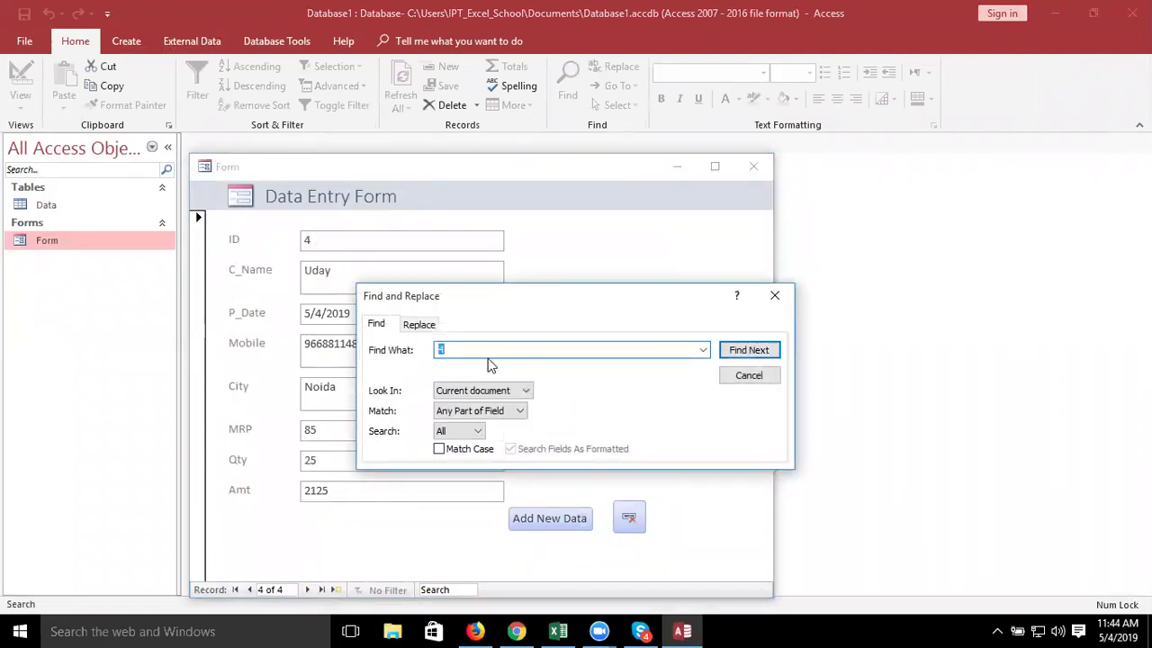
{"action": "key", "text": "BackSpace"}
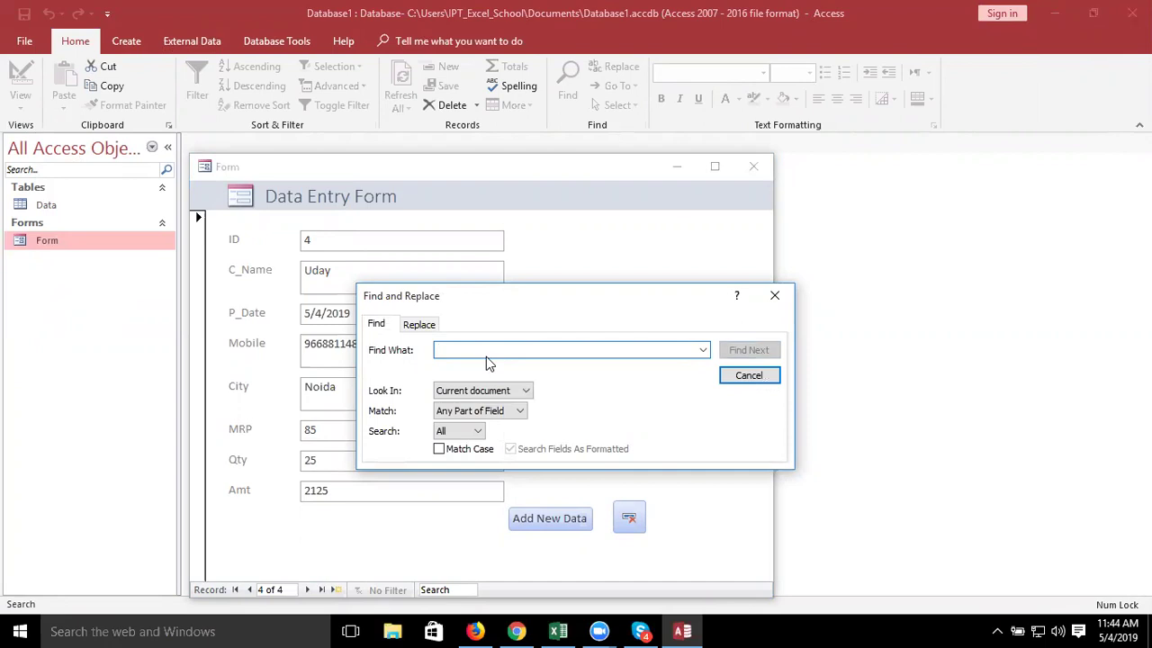
{"action": "type", "text": "Puja"}
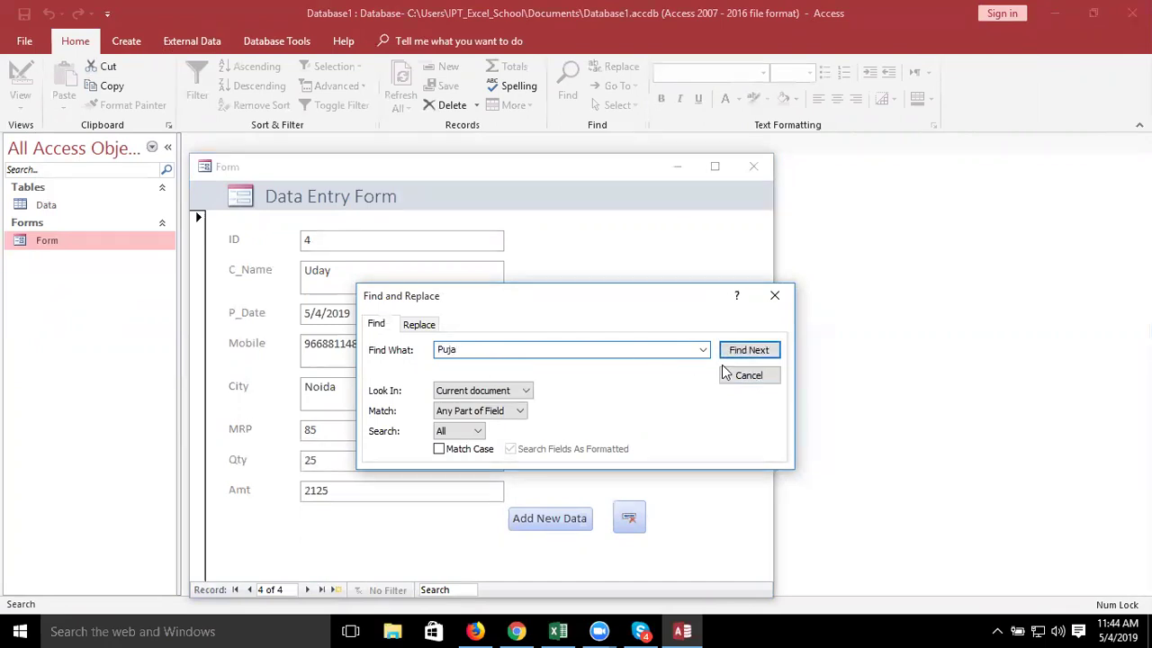
{"action": "left_click", "coordinate": [743, 358]}
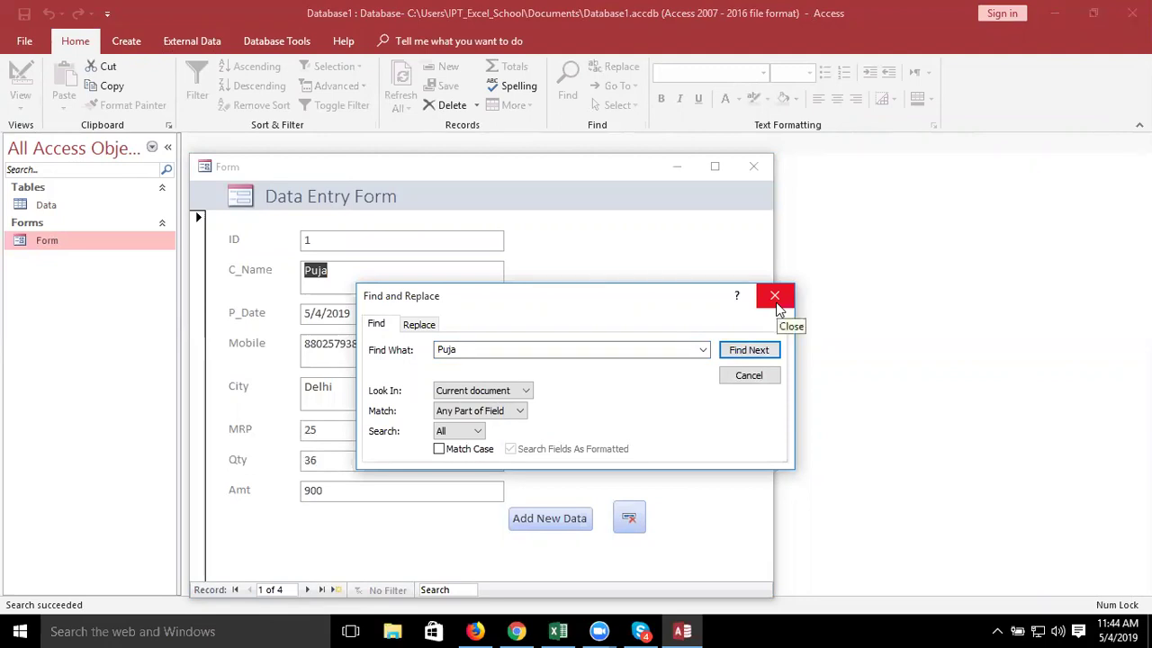
{"action": "left_click", "coordinate": [776, 299]}
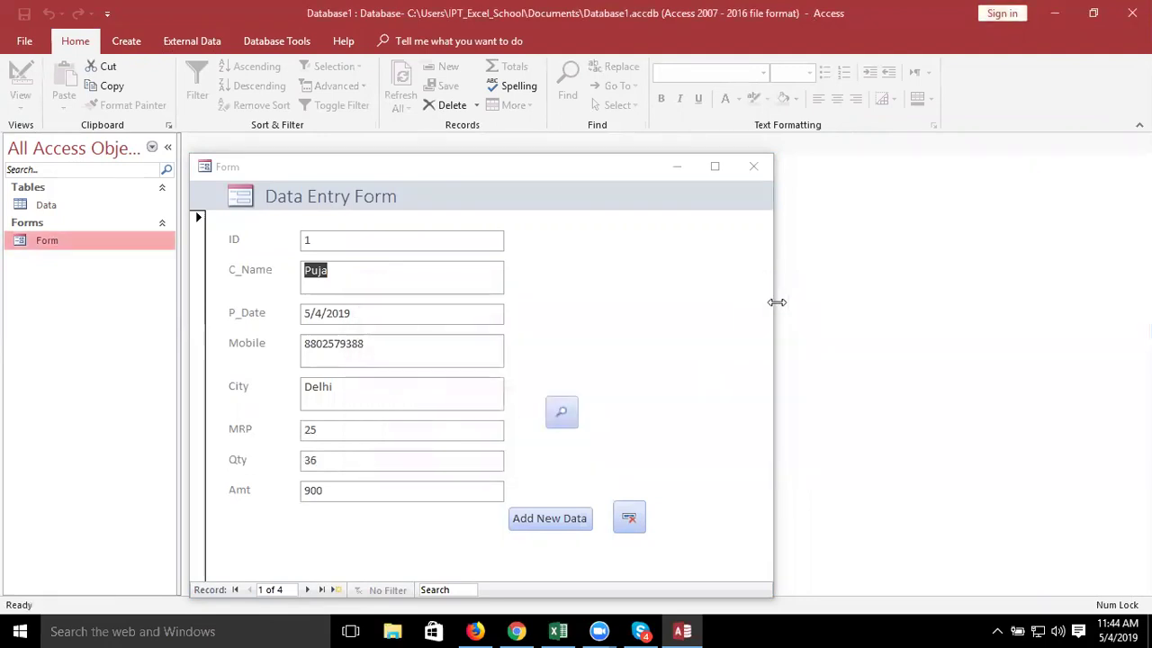
- Delete Puja's record, browse the remaining three records, and close the form
{"action": "left_click", "coordinate": [633, 529]}
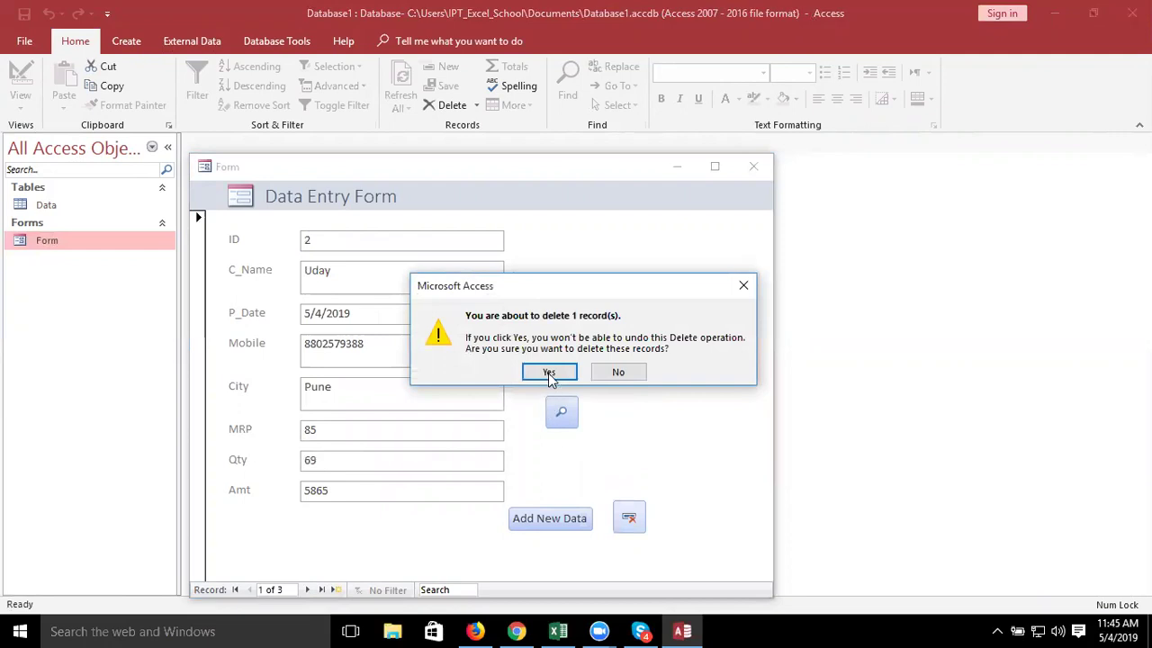
{"action": "left_click", "coordinate": [551, 376]}
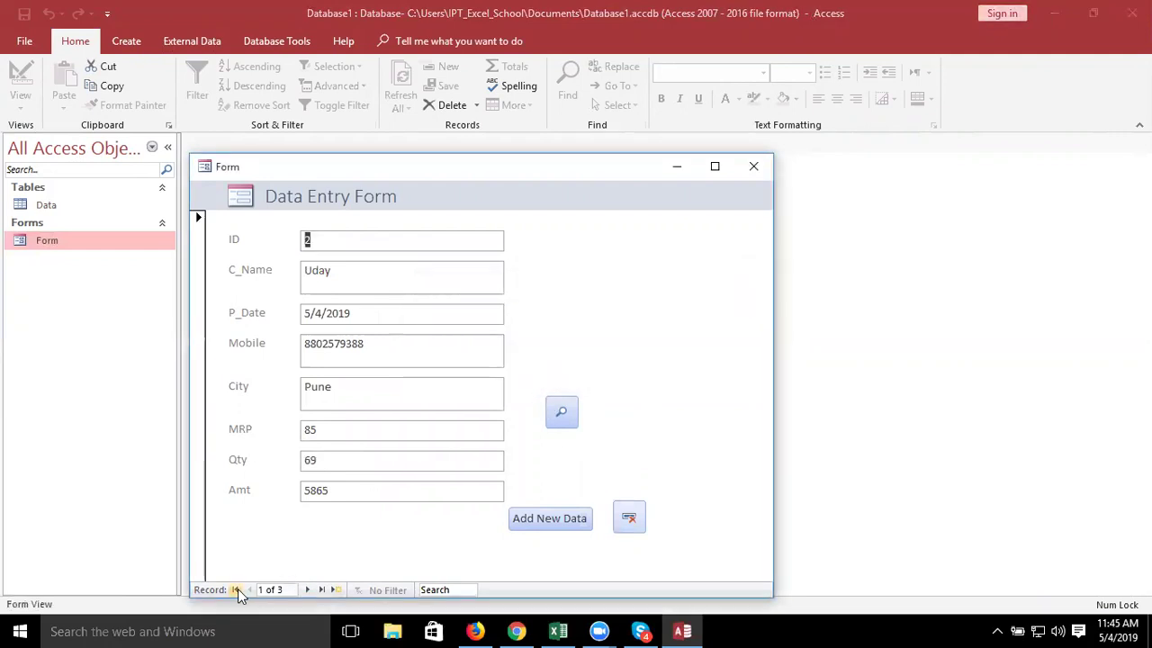
{"action": "left_click", "coordinate": [309, 590]}
{"action": "left_click", "coordinate": [309, 590]}
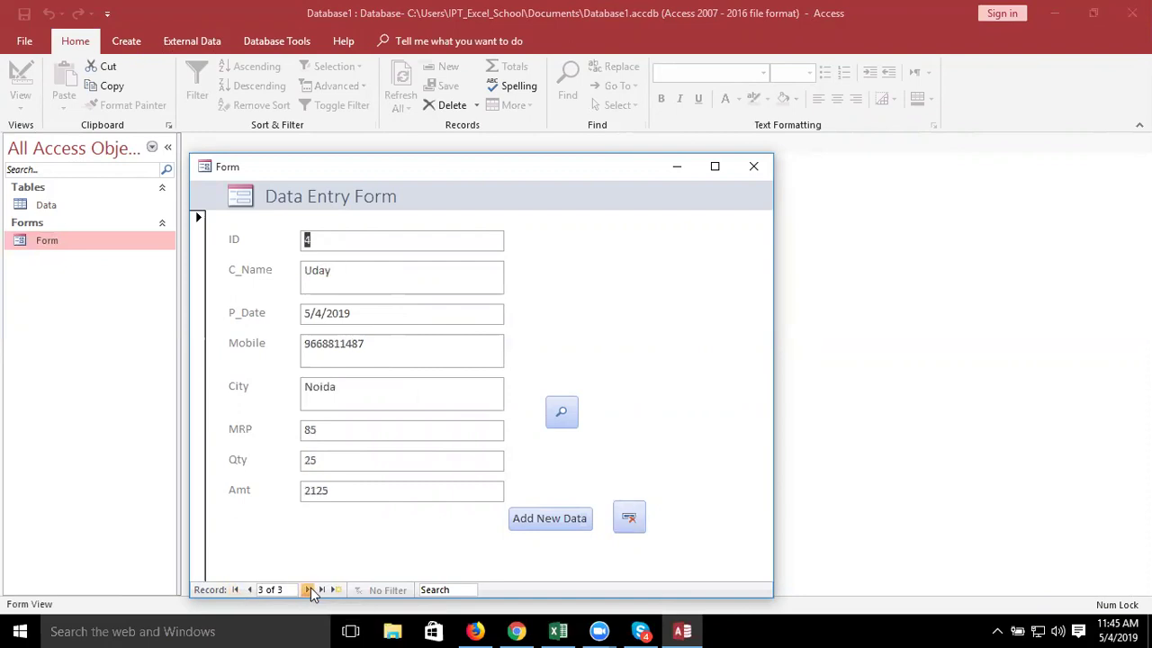
{"action": "left_click", "coordinate": [308, 590]}
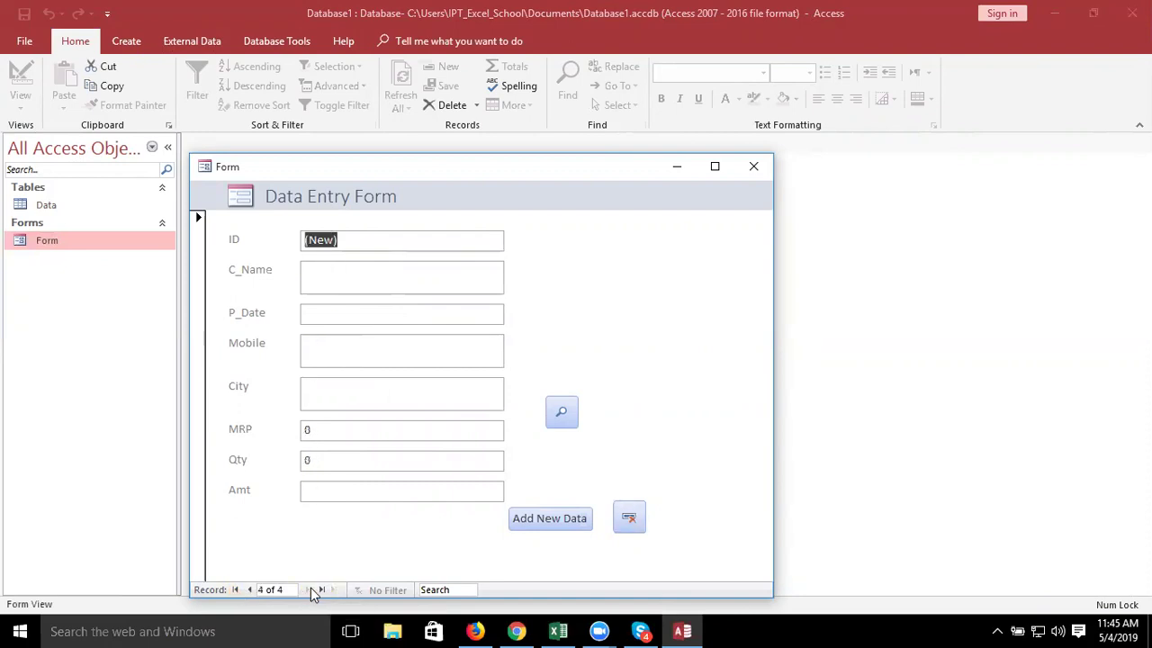
{"action": "left_click", "coordinate": [236, 590]}
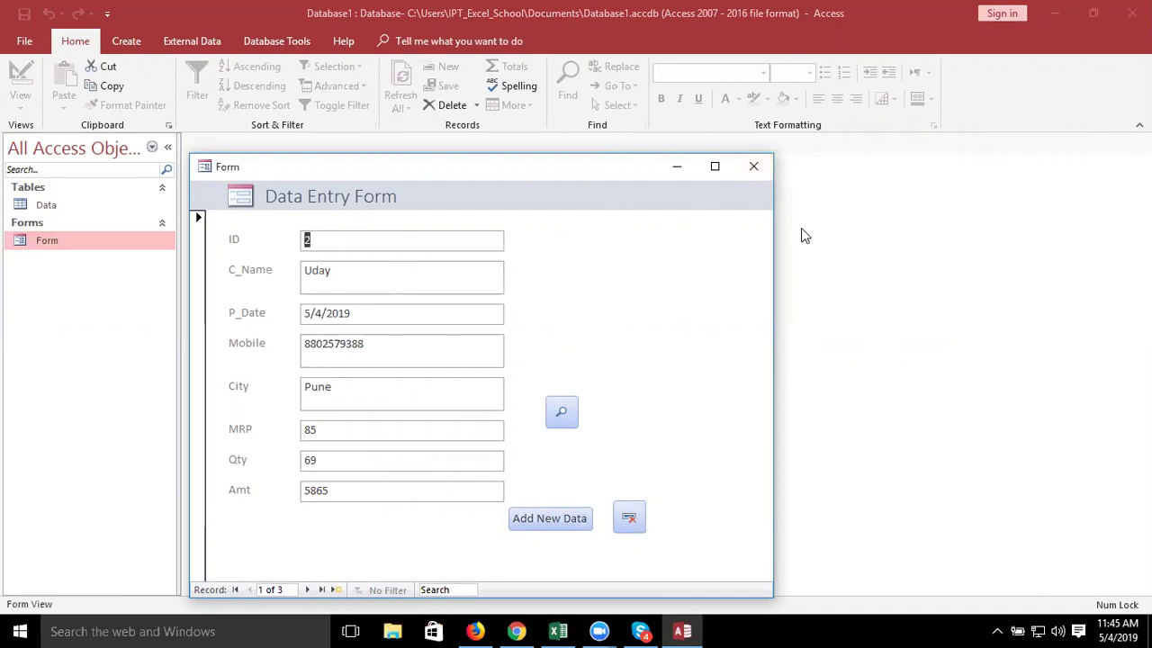
{"action": "left_click", "coordinate": [759, 177]}
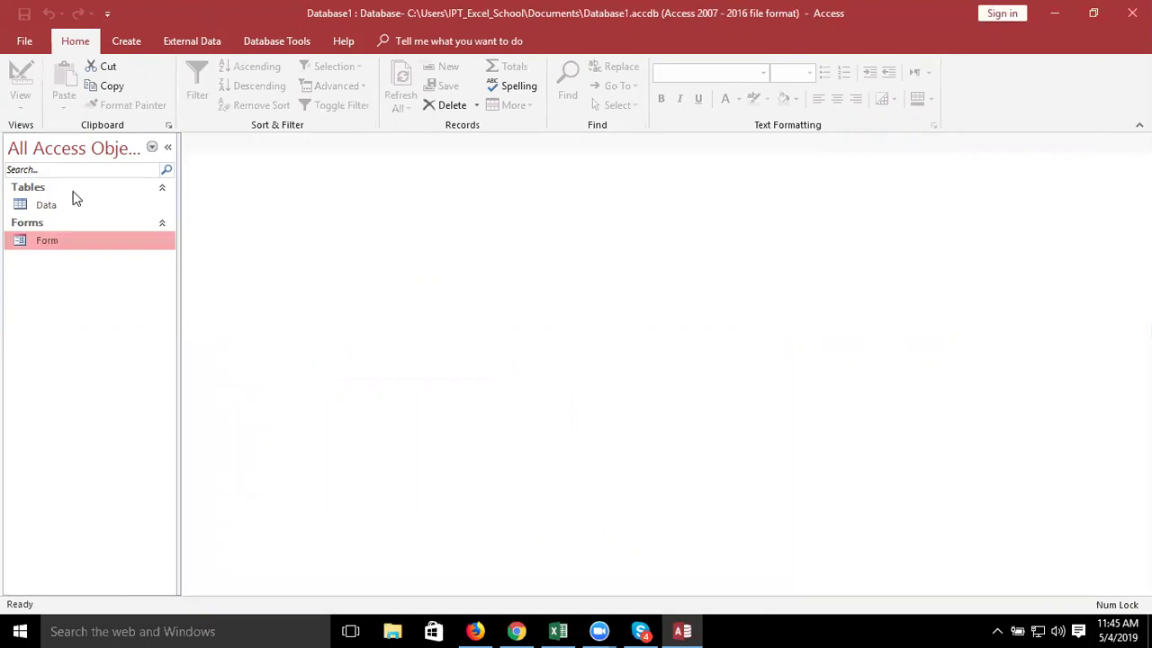
- Open the Data Entry Form in Design View to check it, then close it
{"action": "right_click", "coordinate": [52, 244]}
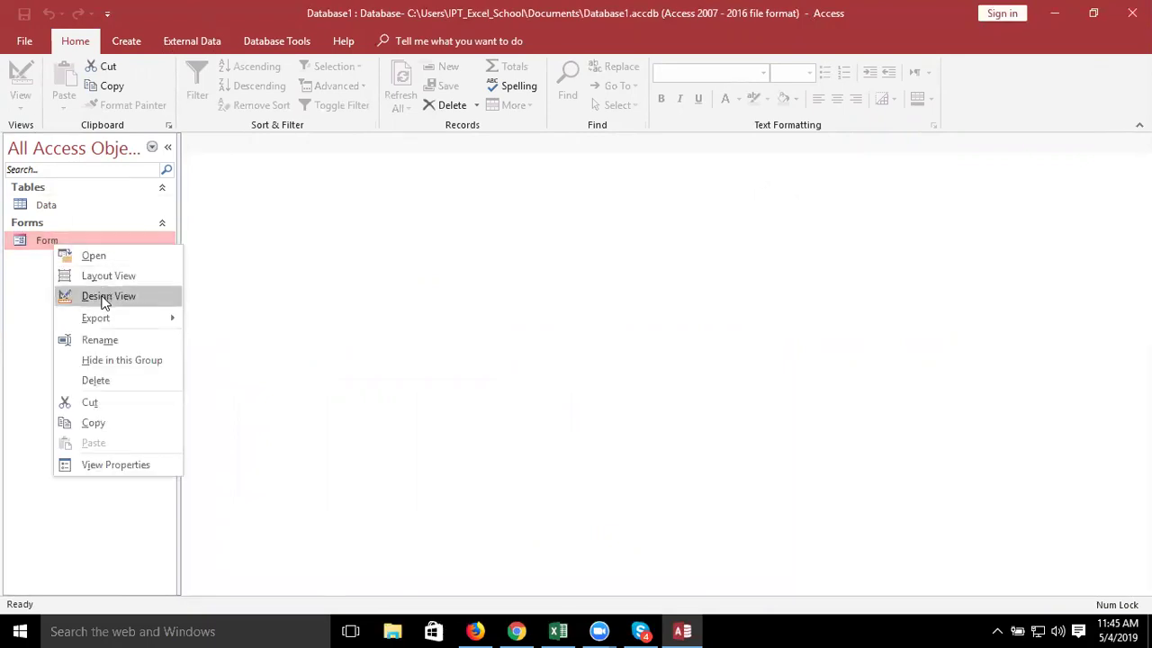
{"action": "left_click", "coordinate": [105, 297]}
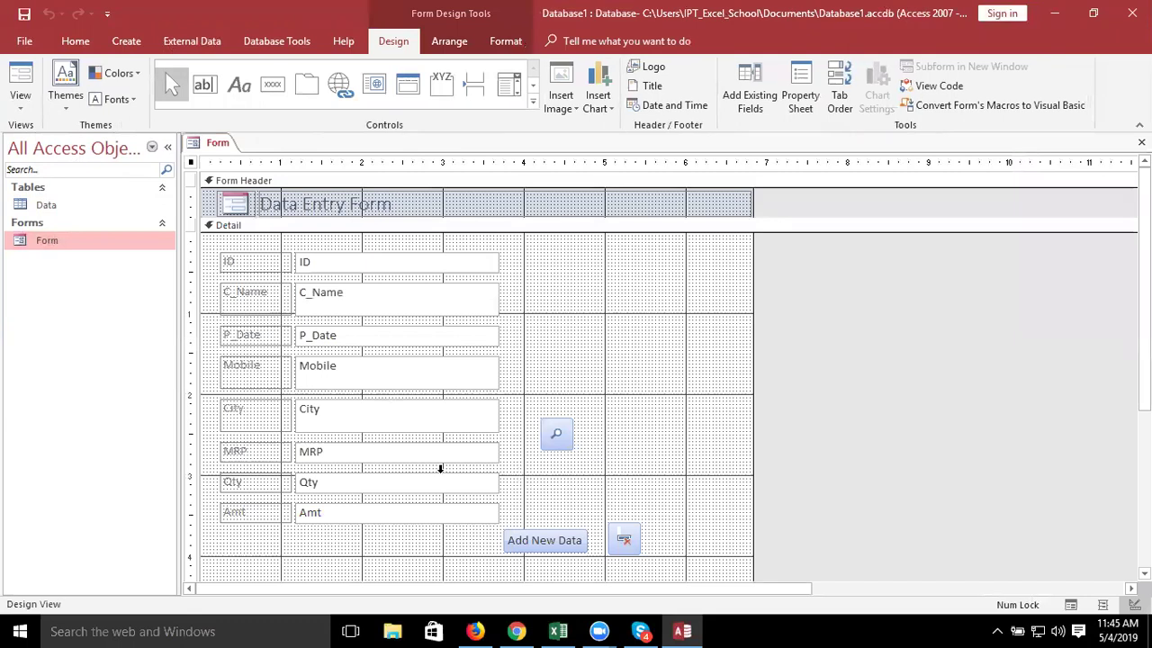
{"action": "left_click", "coordinate": [686, 379]}
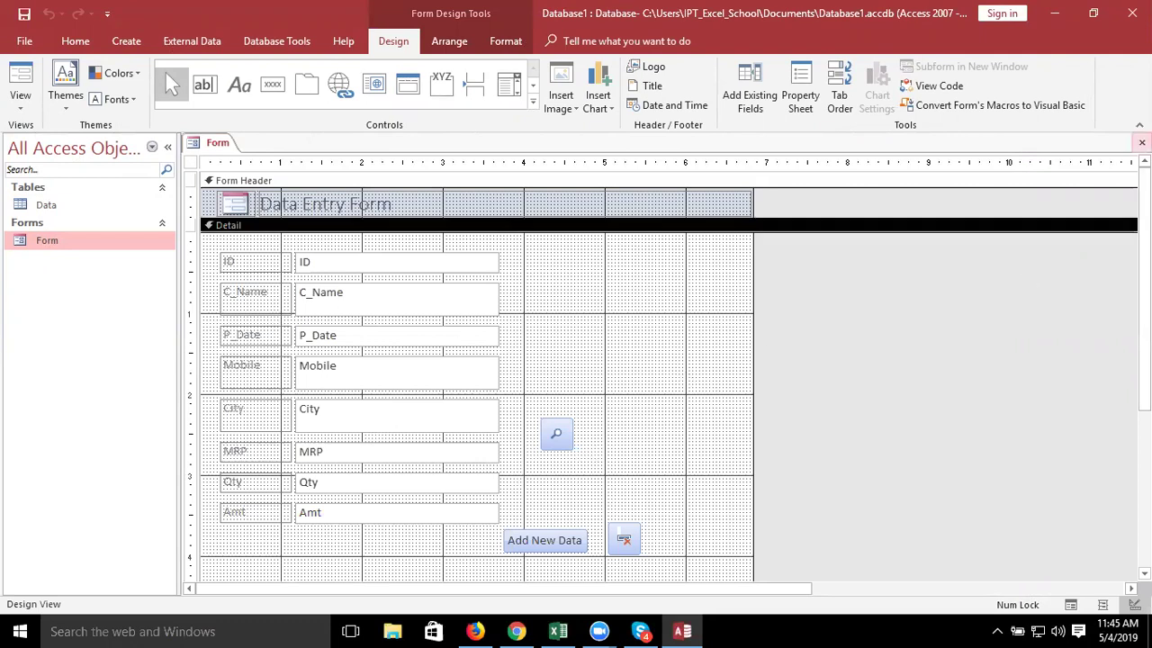
{"action": "key", "text": "ctrl+w"}
- Auto-create a quick form from the Data table via Create > Form
{"action": "left_click", "coordinate": [46, 204]}
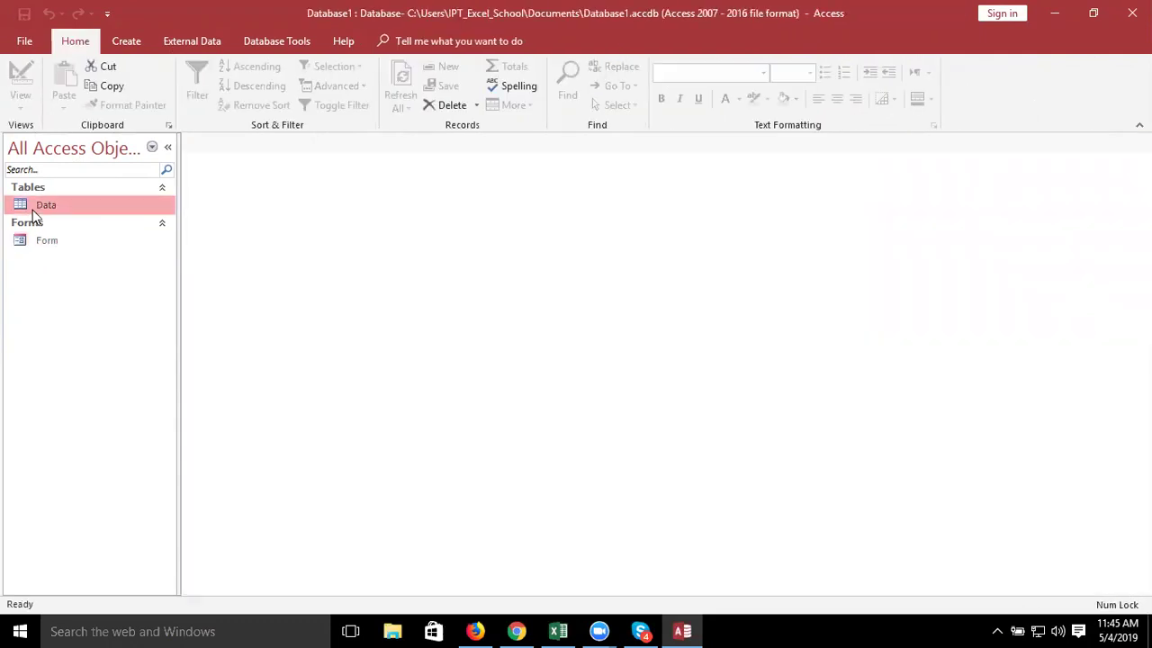
{"action": "left_click", "coordinate": [126, 40]}
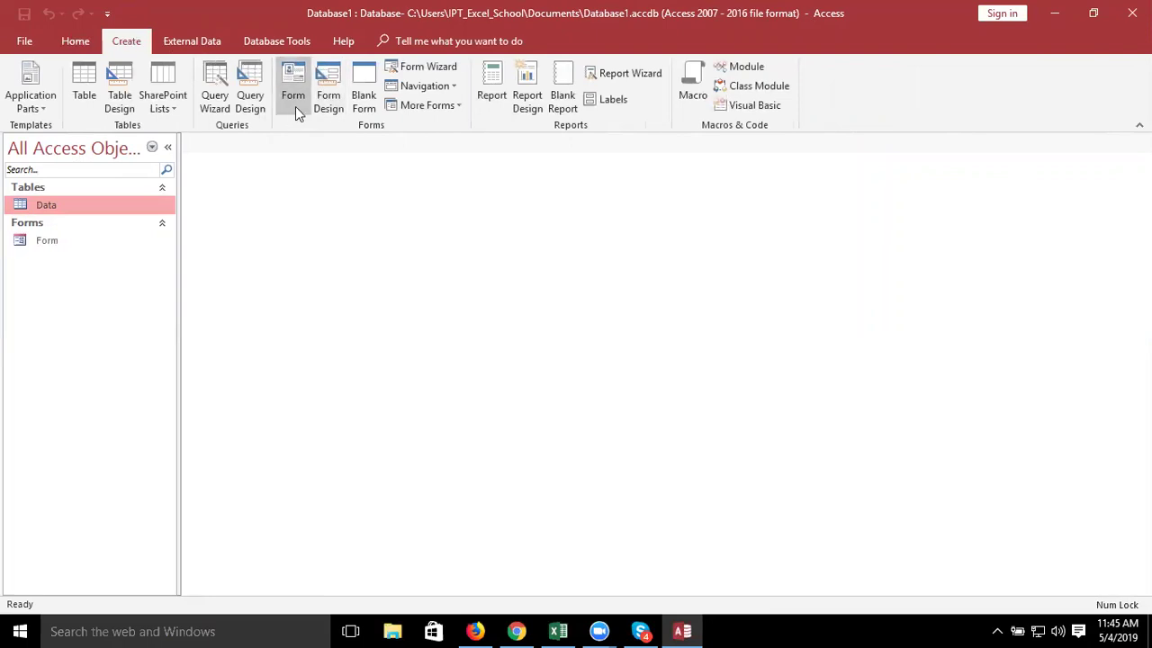
{"action": "left_click", "coordinate": [304, 110]}
- Remove the ID and Amt fields from the quick form, keeping C_Name
{"action": "left_click", "coordinate": [295, 265]}
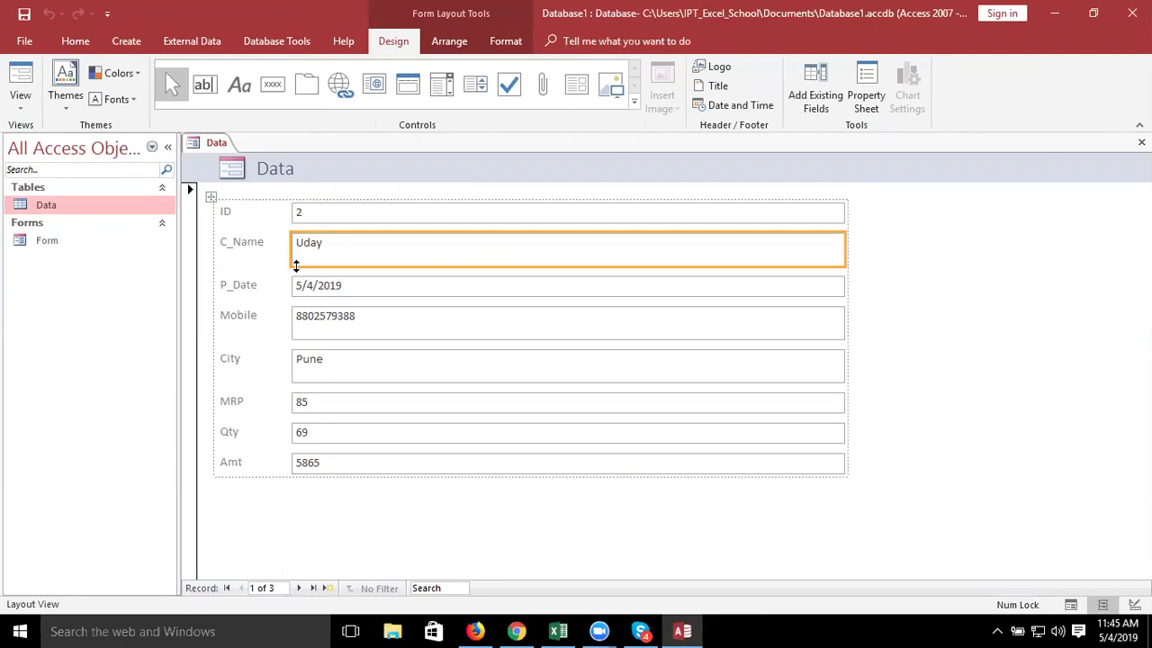
{"action": "key", "text": "Delete"}
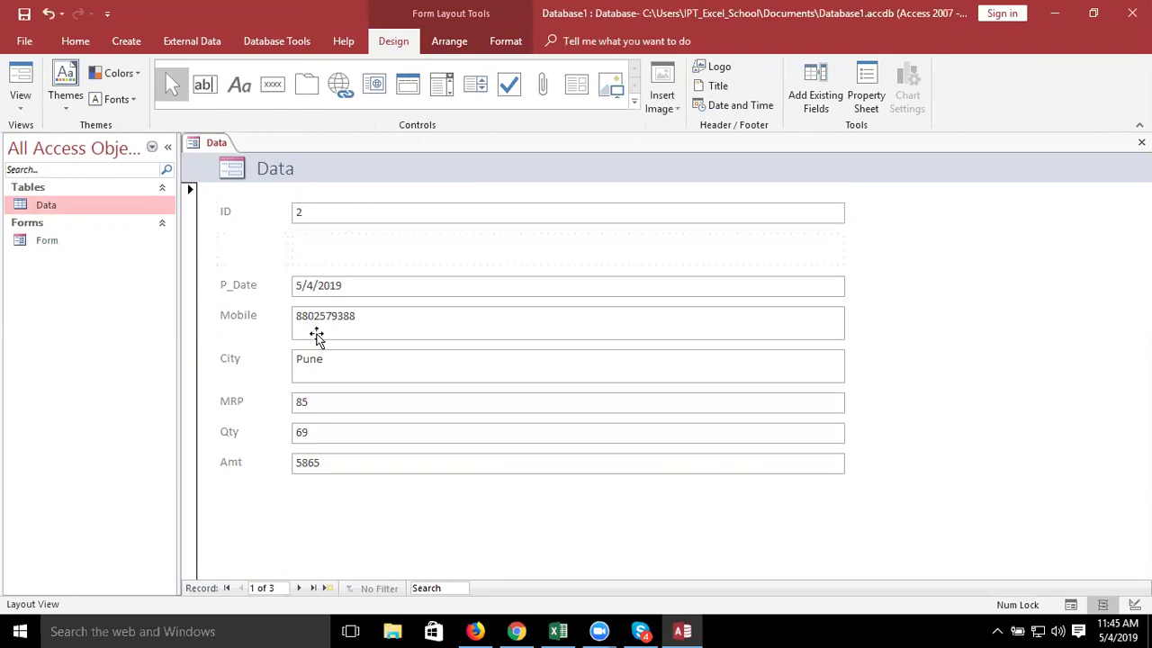
{"action": "left_click", "coordinate": [320, 356]}
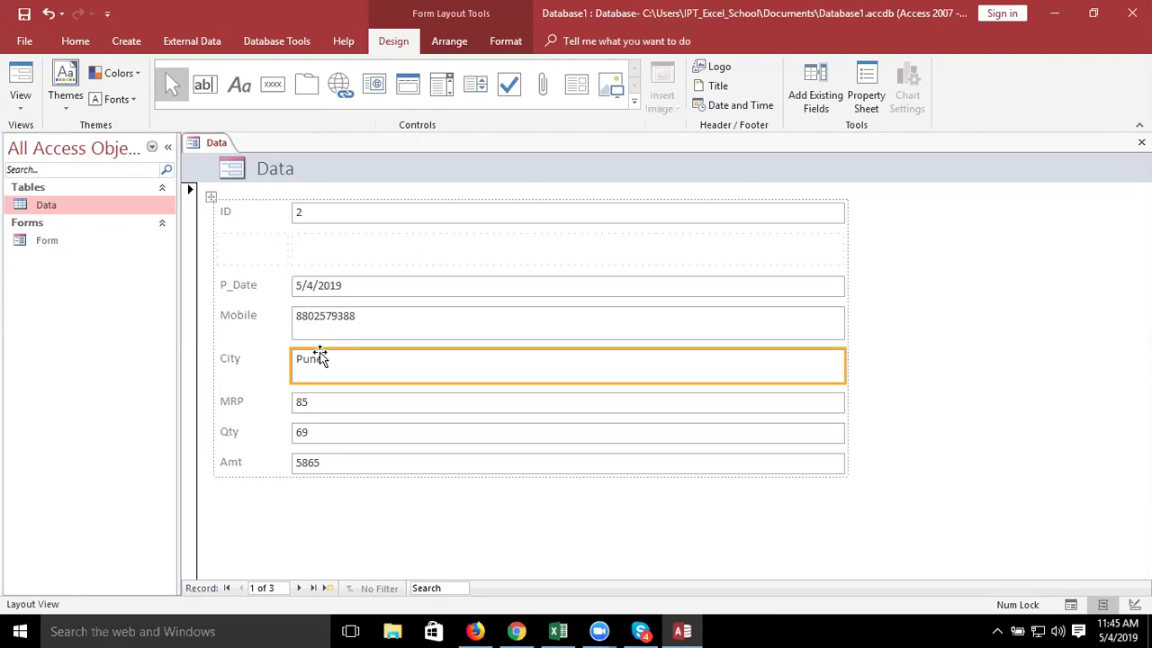
{"action": "key", "text": "ctrl+z"}
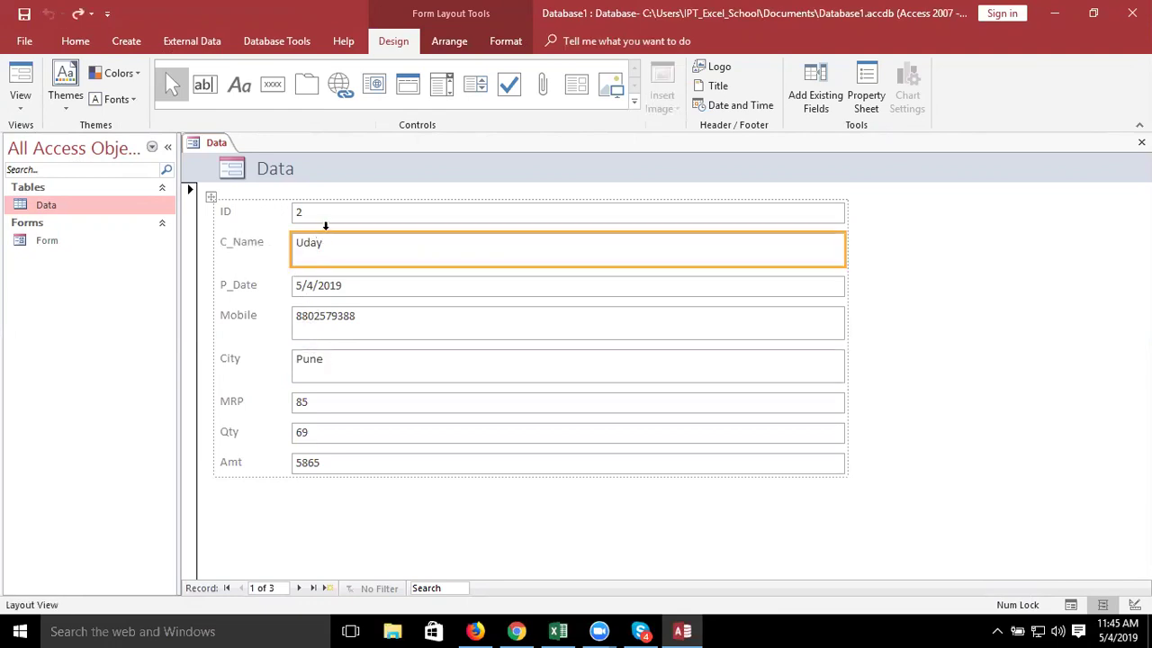
{"action": "left_click", "coordinate": [330, 222]}
{"action": "key", "text": "Delete"}
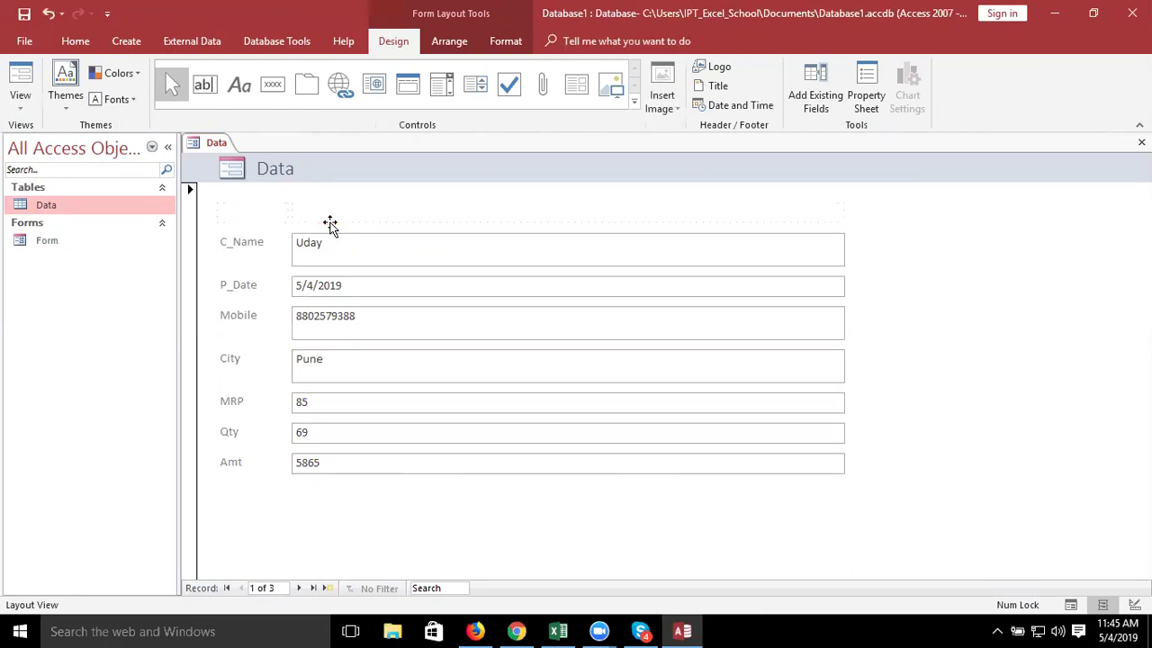
{"action": "left_click", "coordinate": [319, 470]}
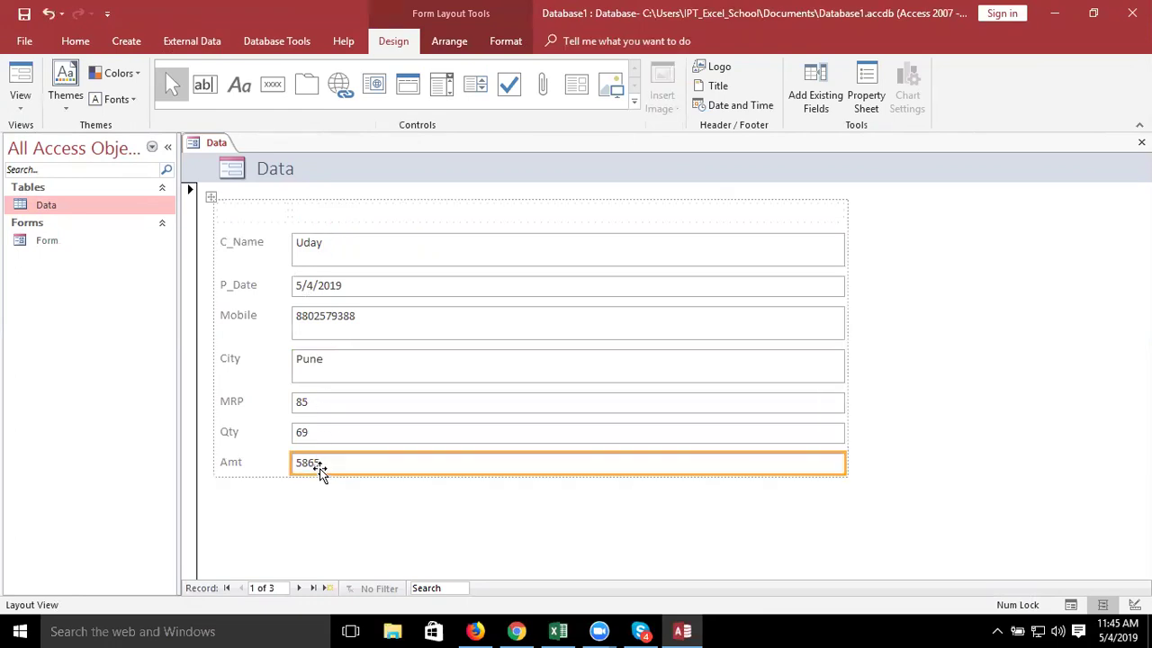
{"action": "key", "text": "Delete"}
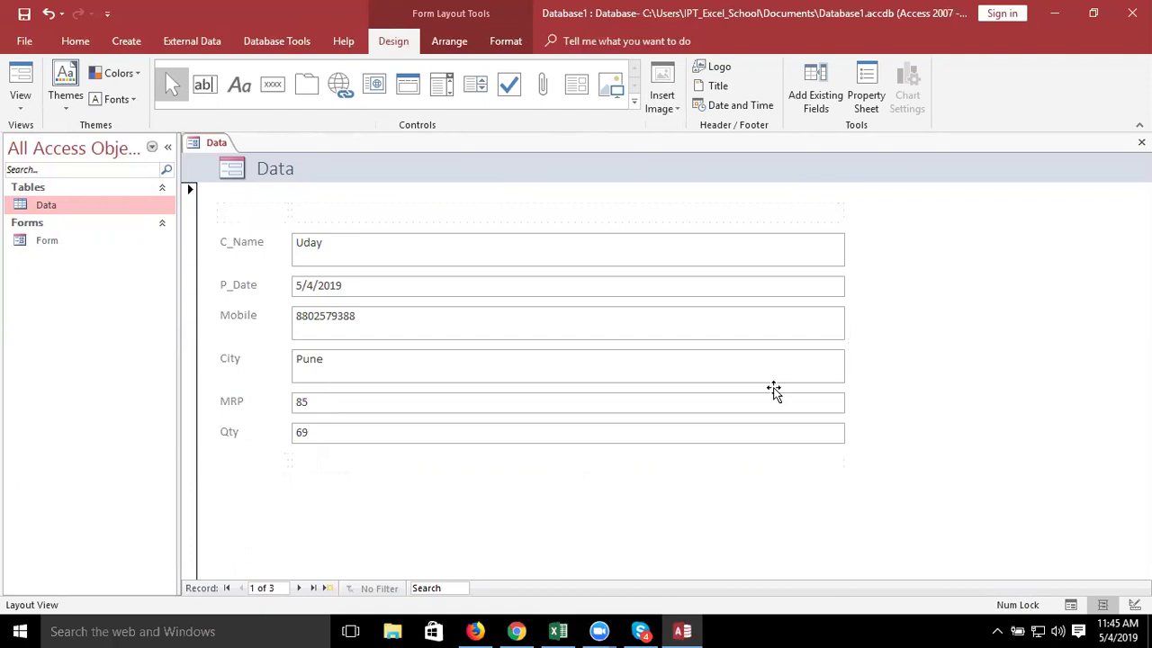
- Narrow the column of field boxes to about half width and close the form
{"action": "left_click", "coordinate": [788, 365]}
{"action": "left_click", "coordinate": [840, 331]}
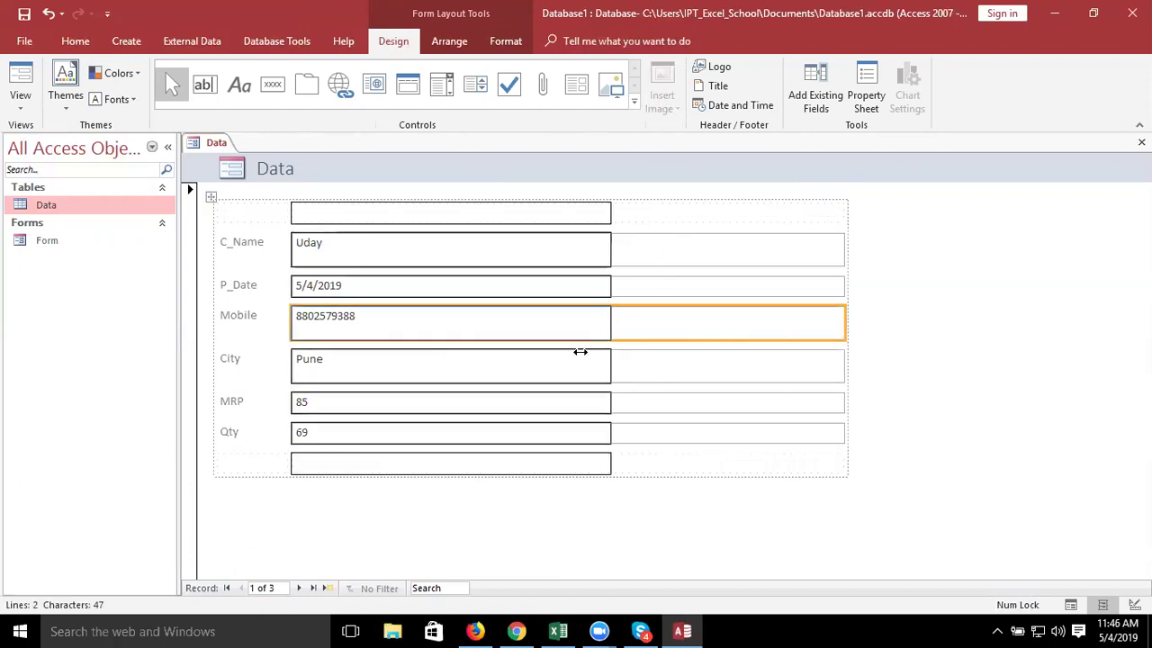
{"action": "left_click_drag", "start_coordinate": [819, 329], "coordinate": [549, 358]}
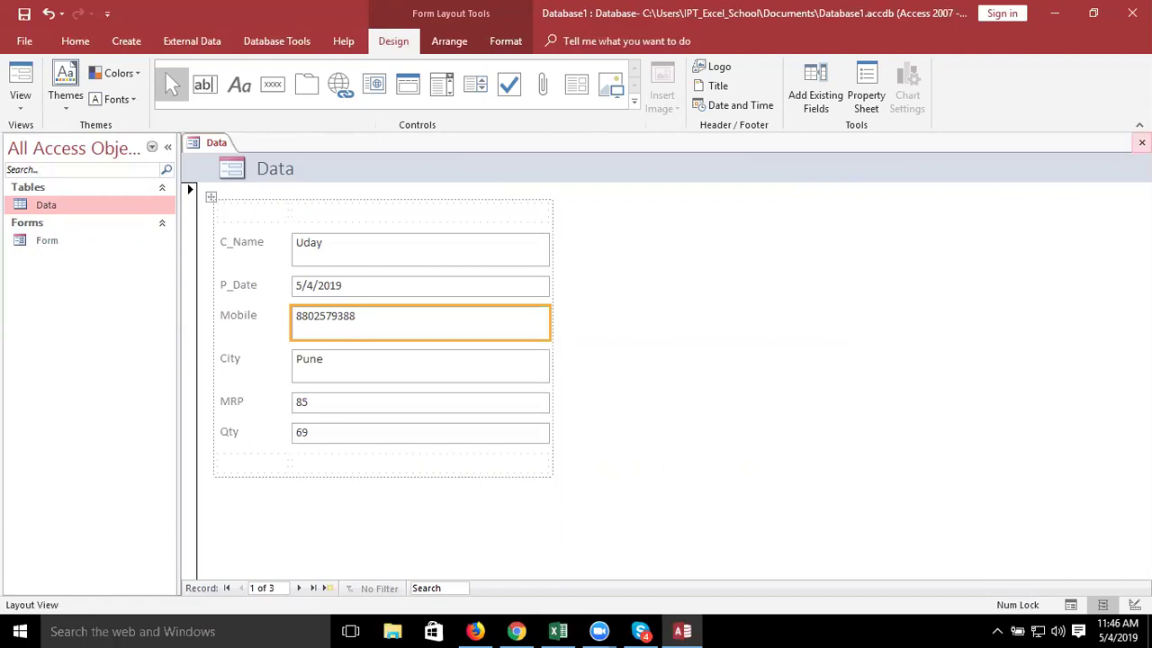
{"action": "left_click", "coordinate": [1141, 143]}
- Save the new quick form as Data and open it to check the result
{"action": "left_click", "coordinate": [534, 366]}
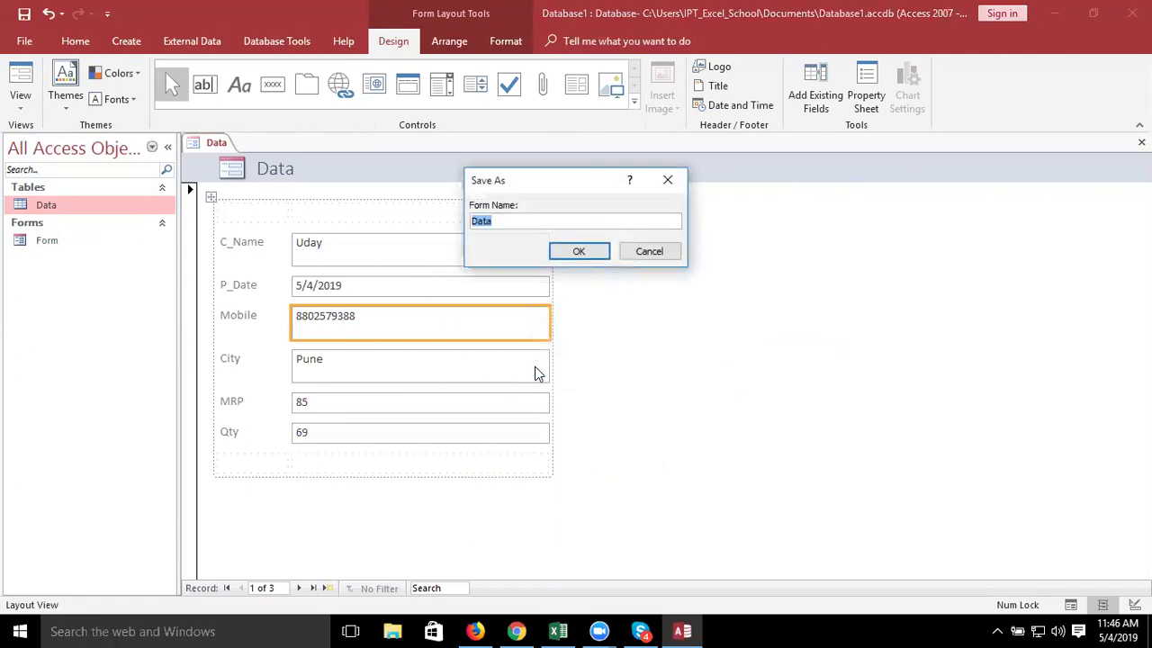
{"action": "left_click", "coordinate": [580, 251]}
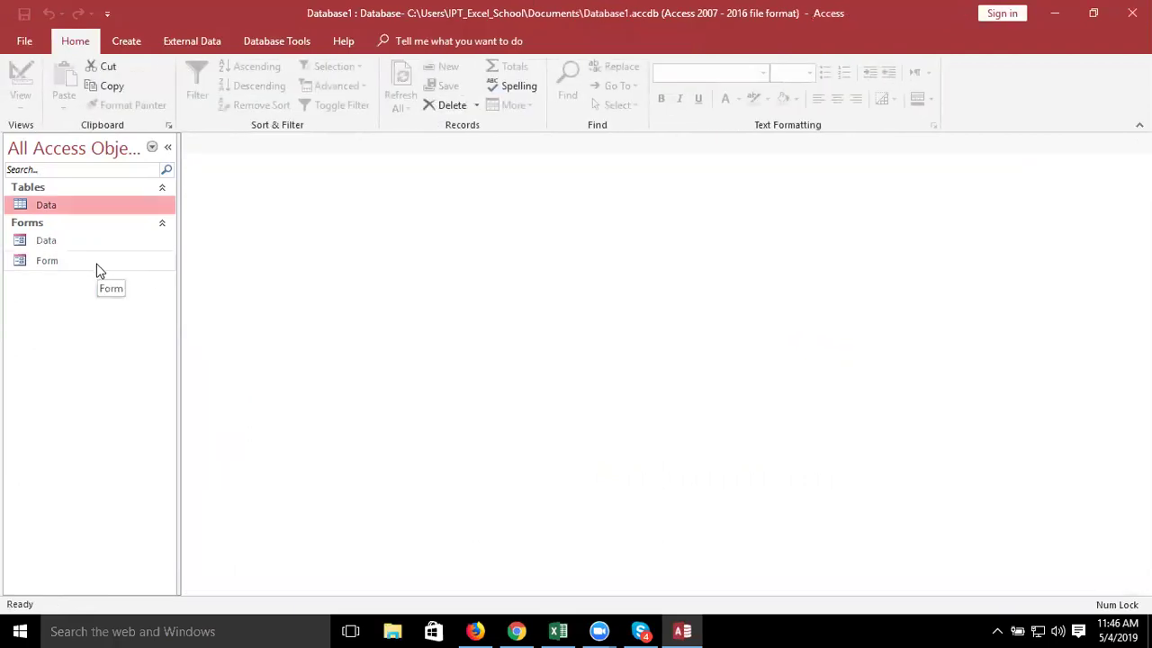
{"action": "double_click", "coordinate": [92, 241]}
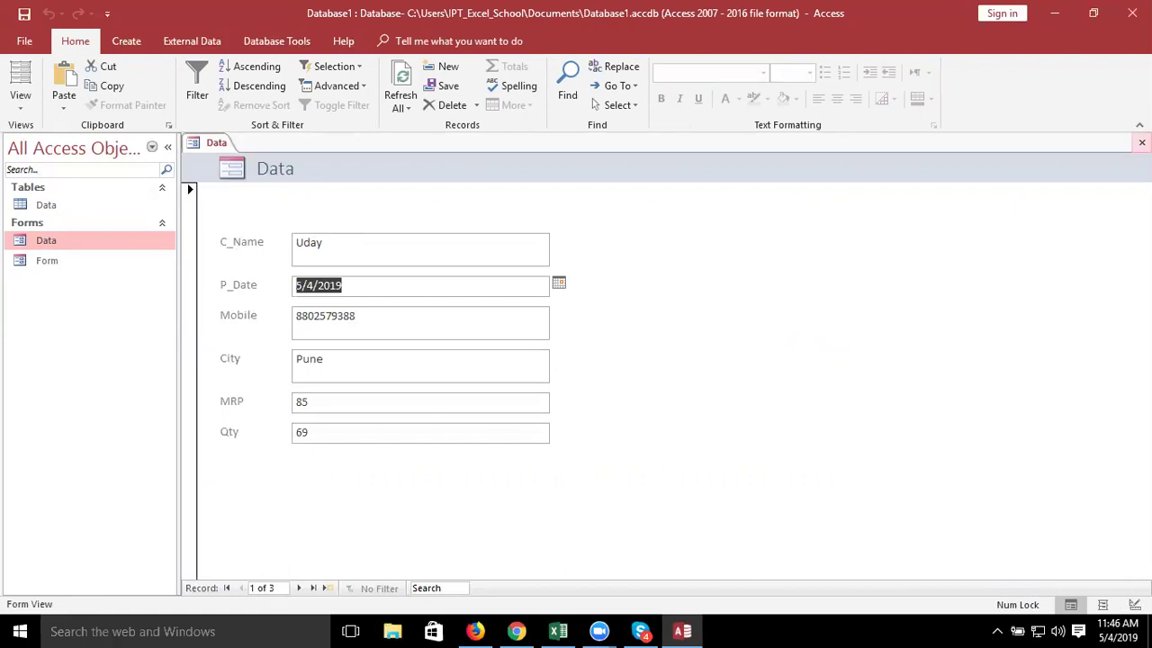
{"action": "left_click", "coordinate": [1141, 142]}
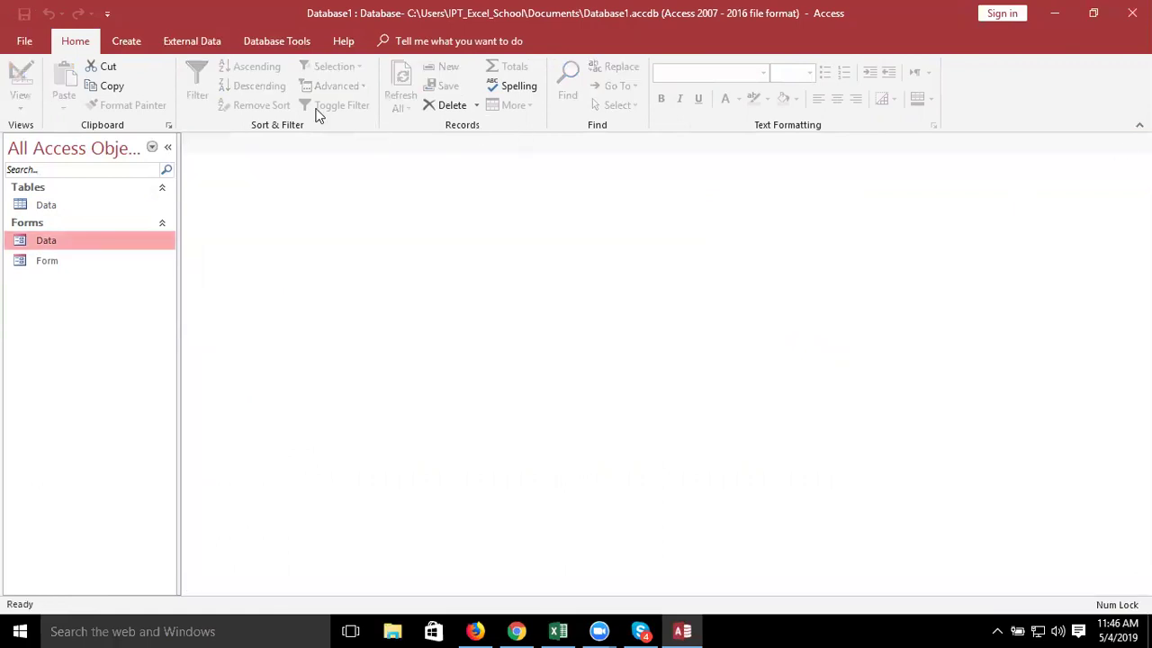
- Preview the Data form and the Data Entry Form, close both, and select the Data table
{"action": "left_click", "coordinate": [90, 209]}
{"action": "double_click", "coordinate": [81, 239]}
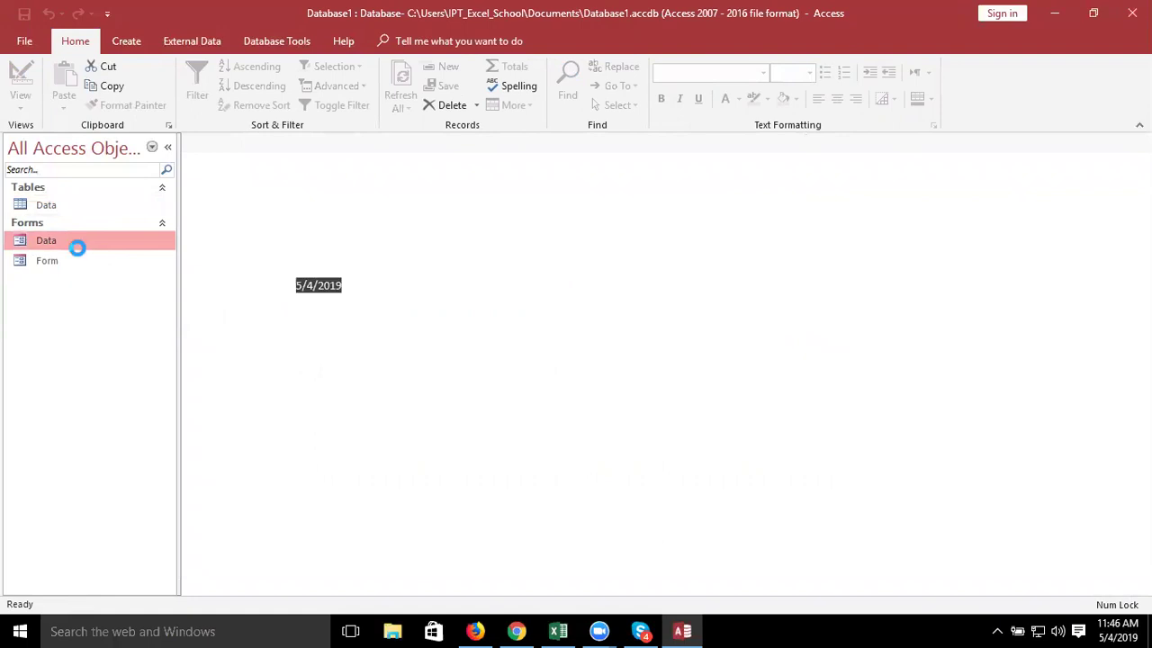
{"action": "left_click", "coordinate": [77, 270]}
{"action": "double_click", "coordinate": [77, 270]}
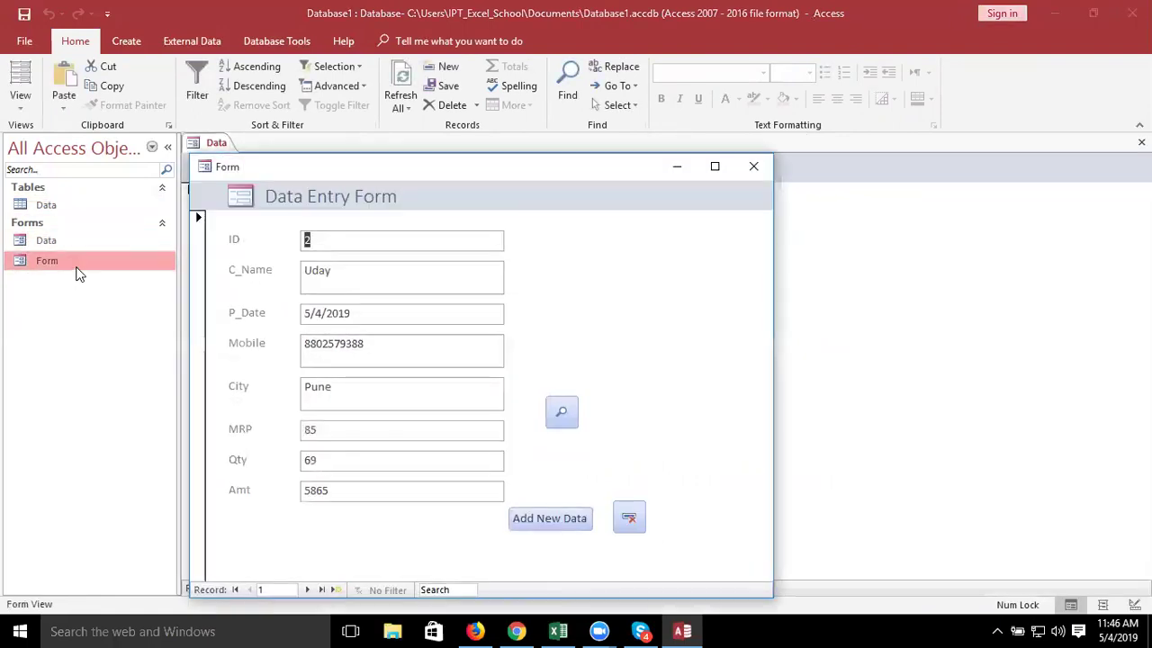
{"action": "left_click", "coordinate": [749, 167]}
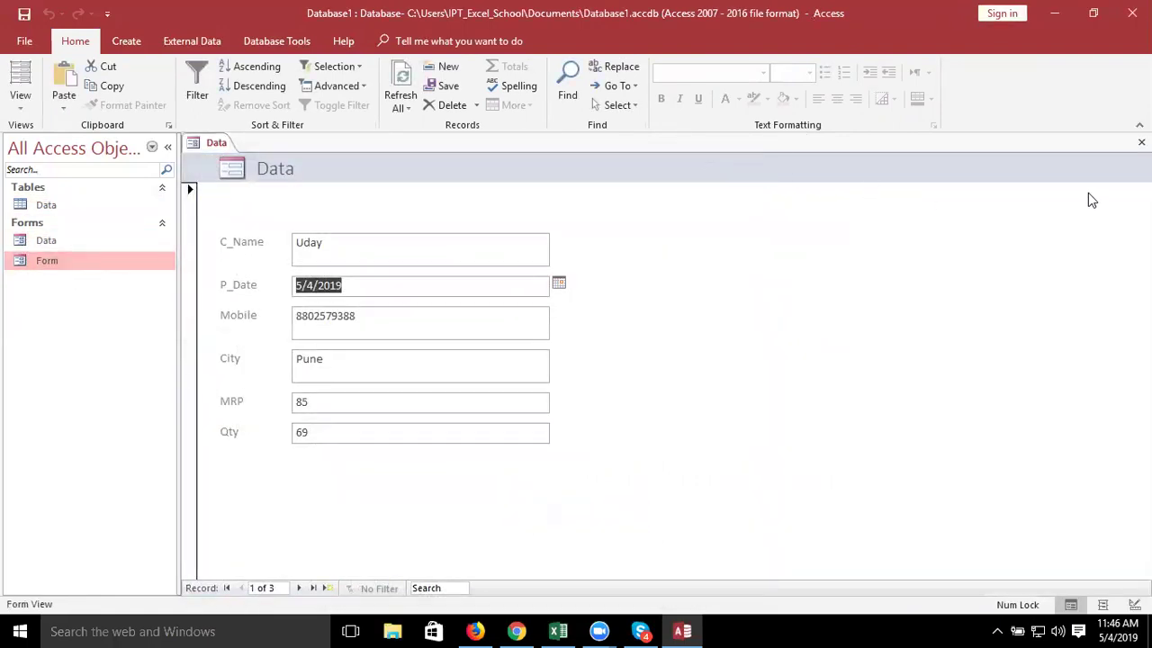
{"action": "left_click", "coordinate": [1141, 142]}
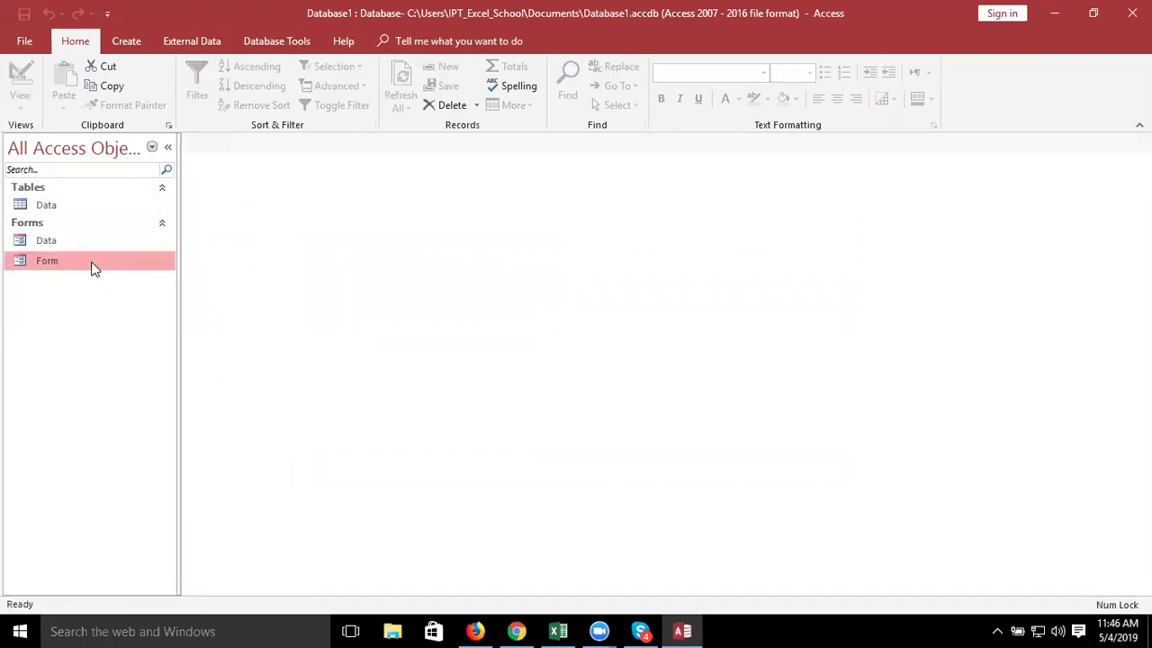
{"action": "left_click", "coordinate": [81, 214]}
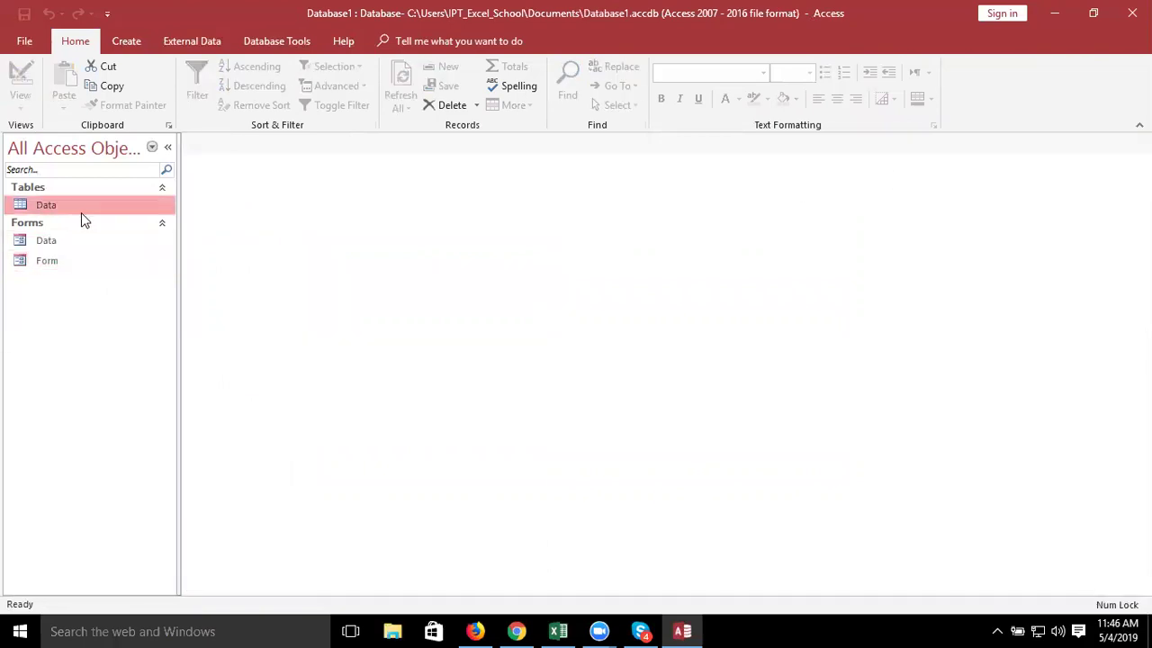
{"action": "left_click", "coordinate": [130, 42]}
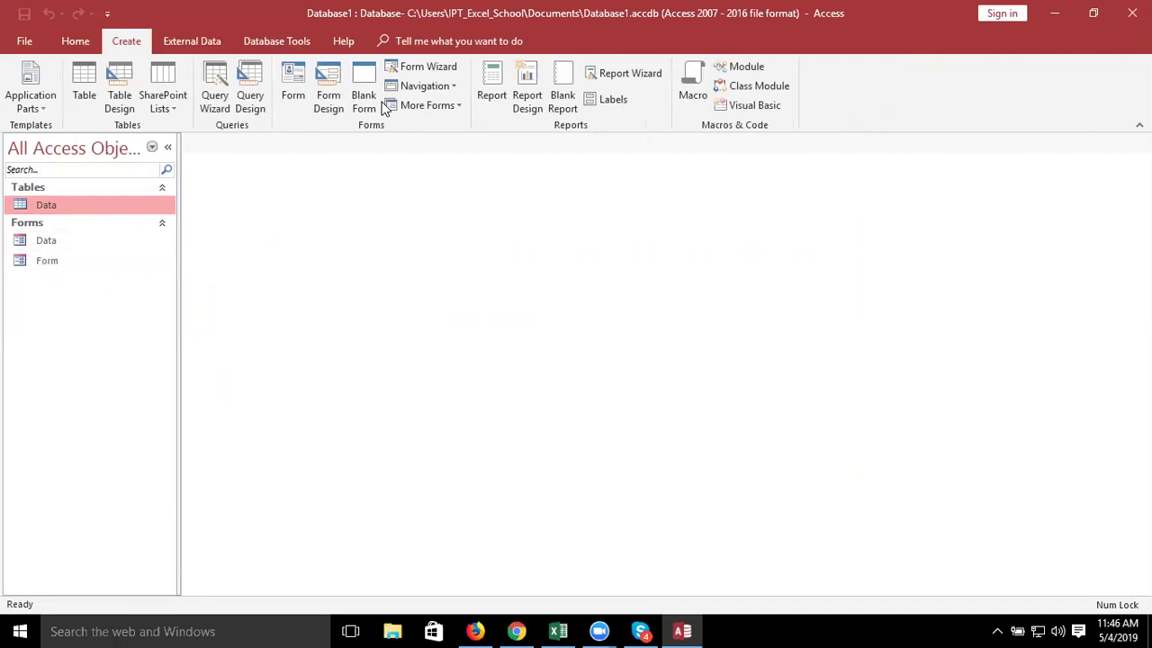
- Create a blank Form Design, select its Detail section, and show Add Existing Fields
{"action": "left_click", "coordinate": [329, 97]}
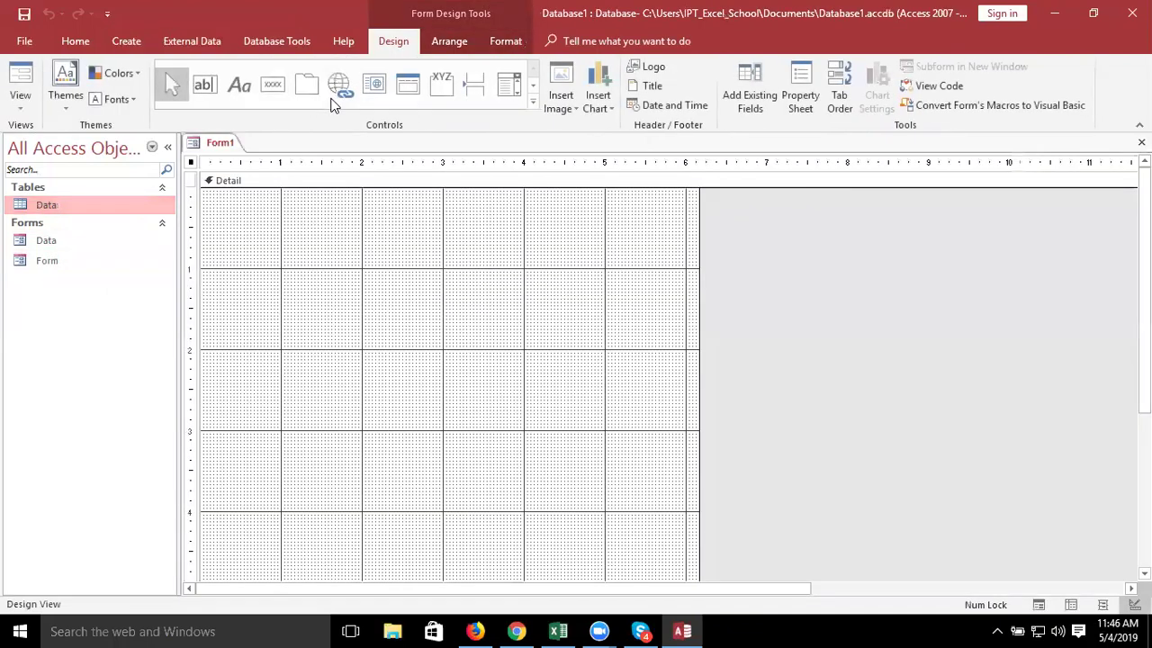
{"action": "left_click", "coordinate": [395, 227]}
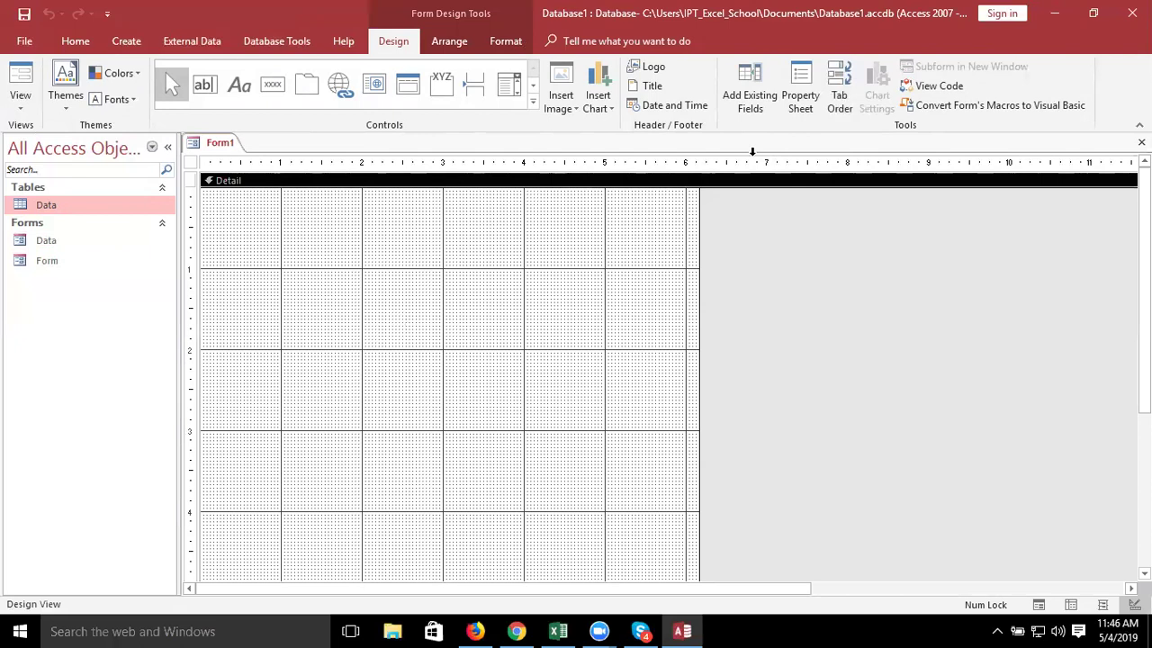
{"action": "left_click", "coordinate": [751, 109]}
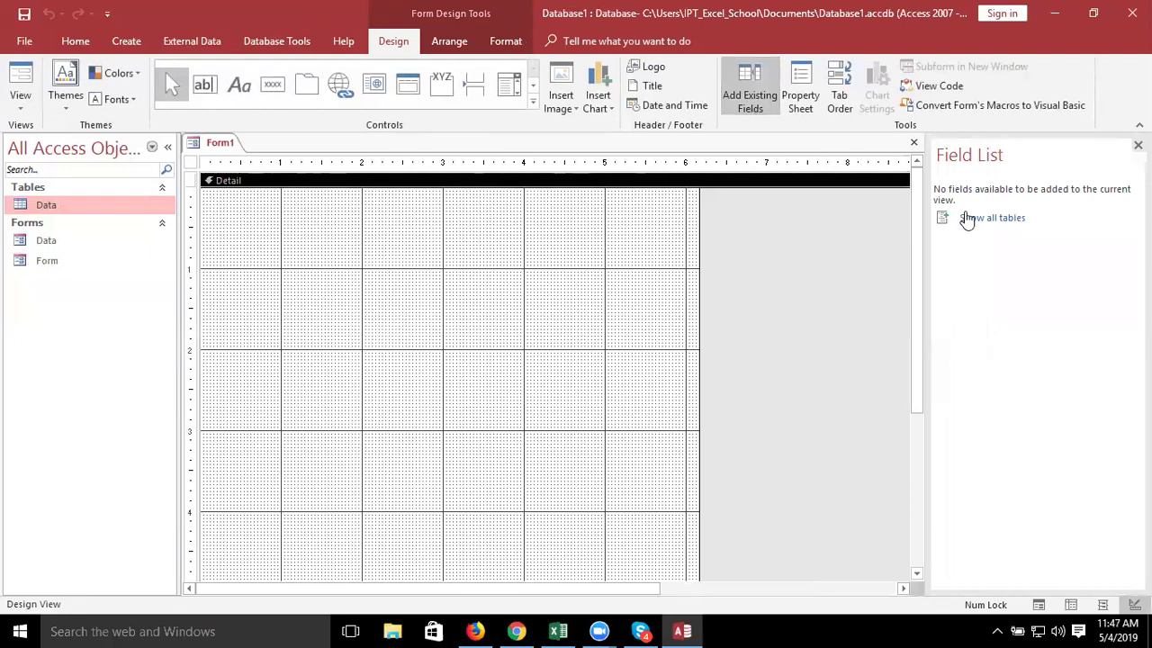
- Show all tables, place the Data table's C_Name field on the Detail grid, and widen it
{"action": "left_click", "coordinate": [981, 218]}
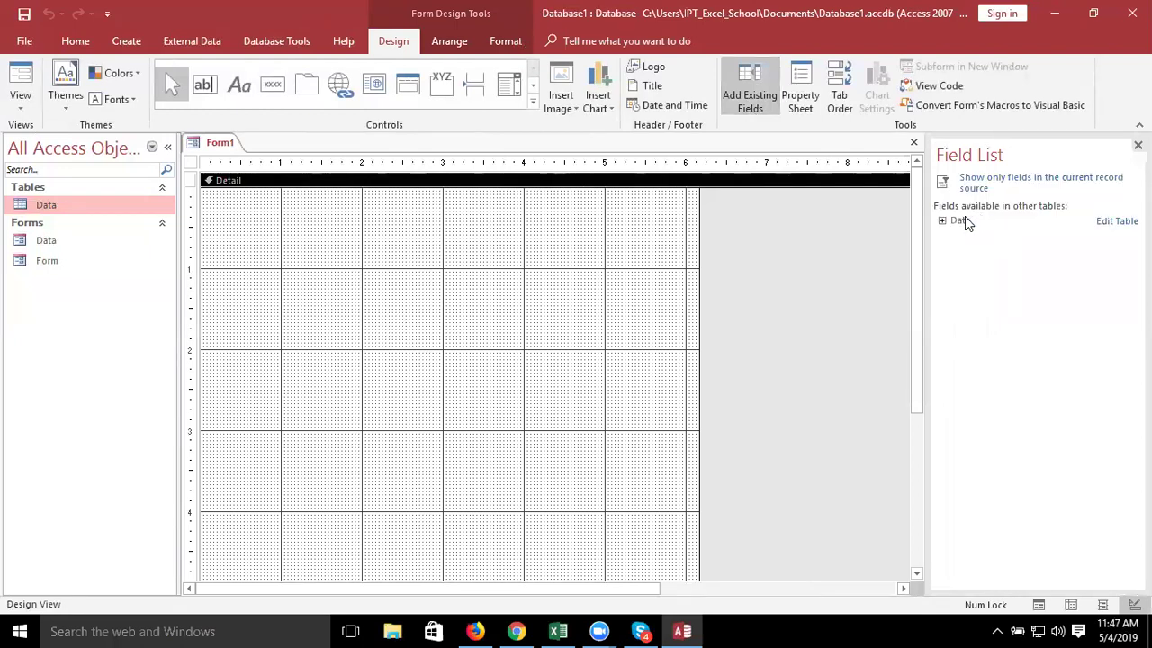
{"action": "left_click", "coordinate": [943, 221]}
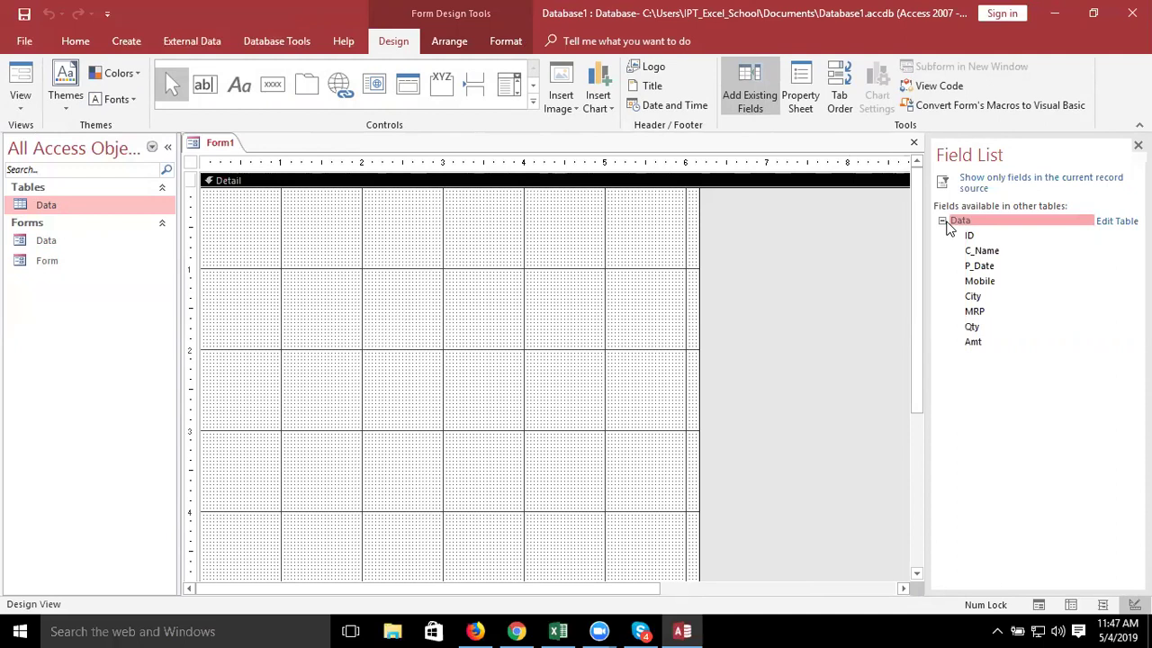
{"action": "left_click", "coordinate": [983, 253]}
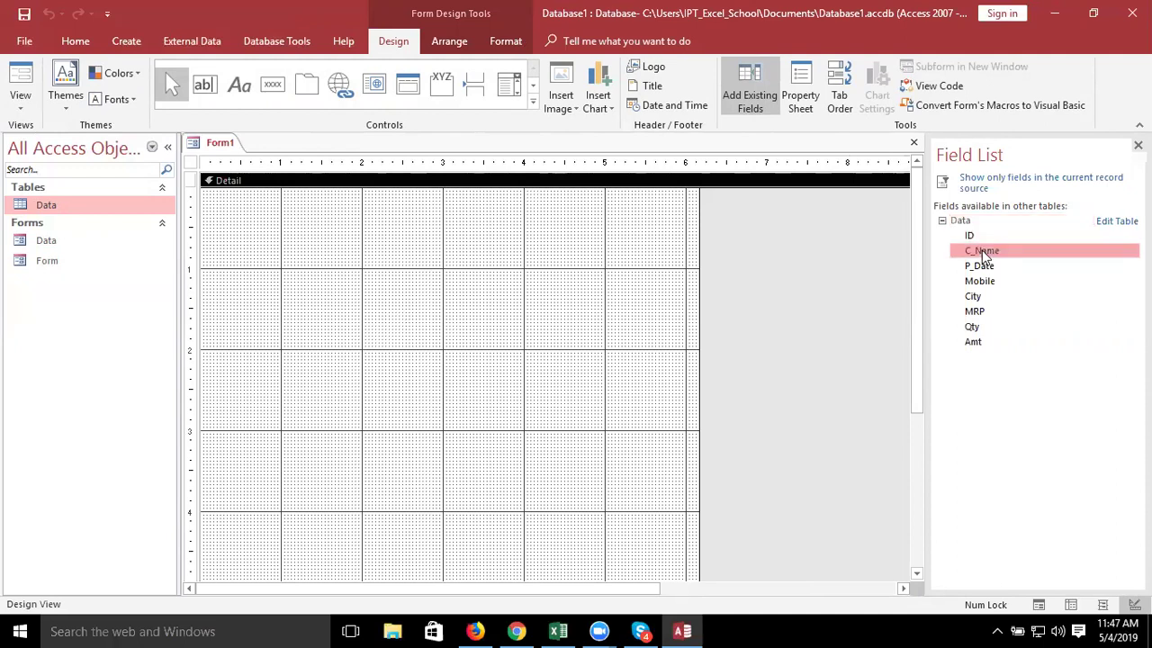
{"action": "left_click_drag", "start_coordinate": [982, 255], "coordinate": [428, 257]}
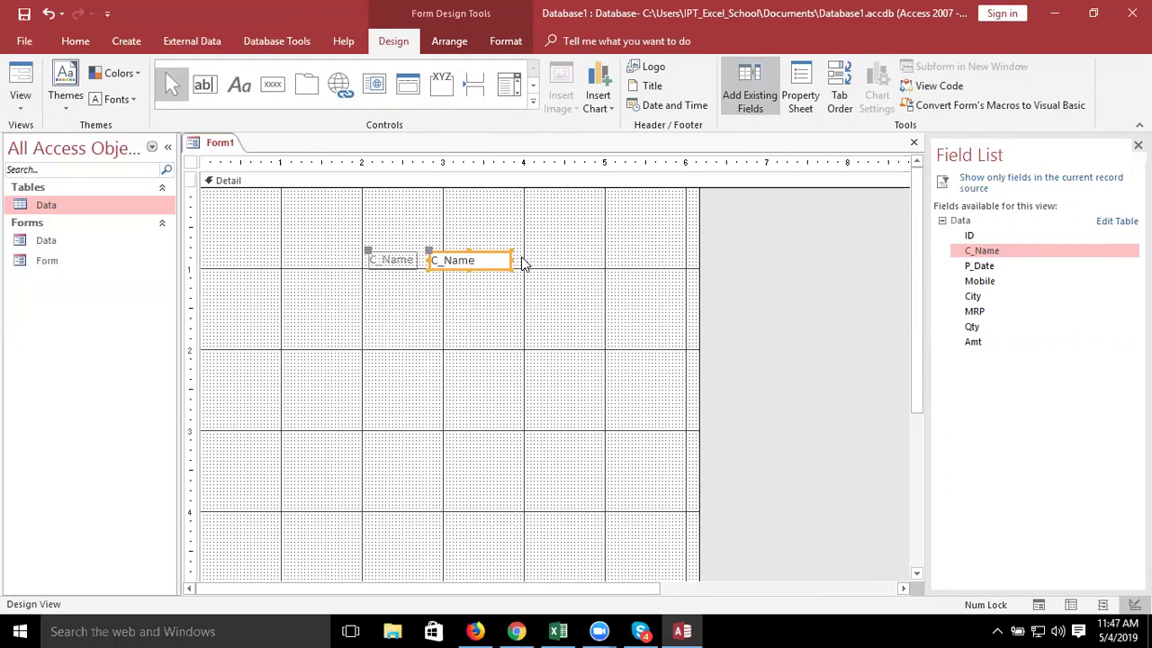
{"action": "left_click_drag", "start_coordinate": [511, 260], "coordinate": [585, 259]}
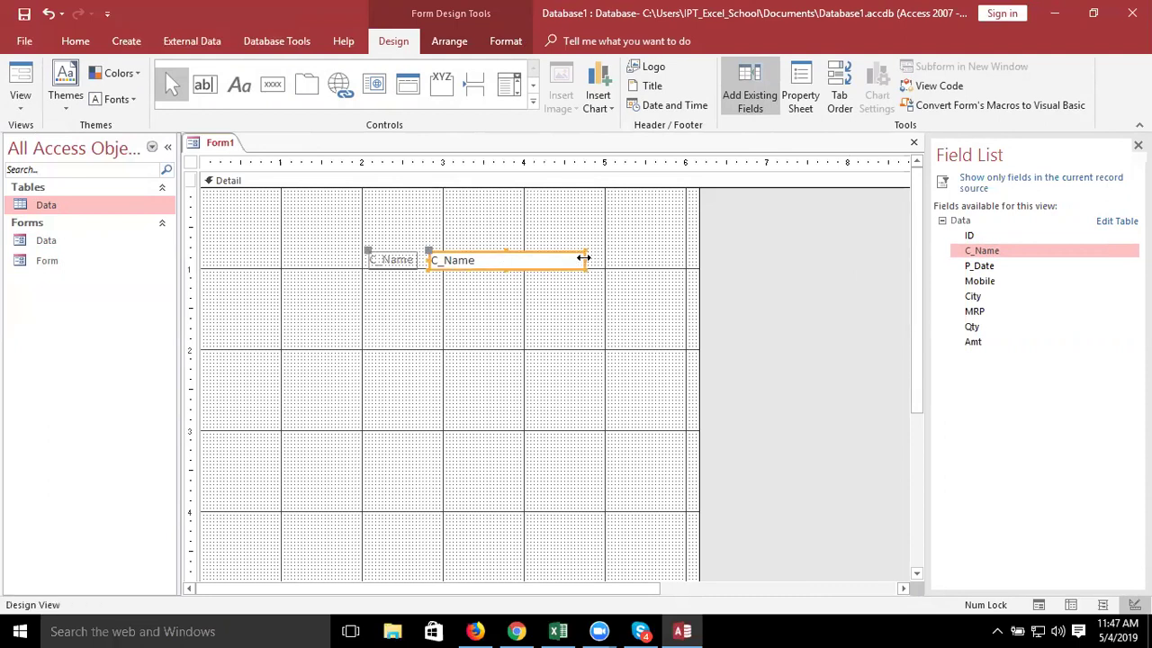
- Add P_Date below C_Name, widen and align it, then close the Form1 design
{"action": "left_click", "coordinate": [983, 284]}
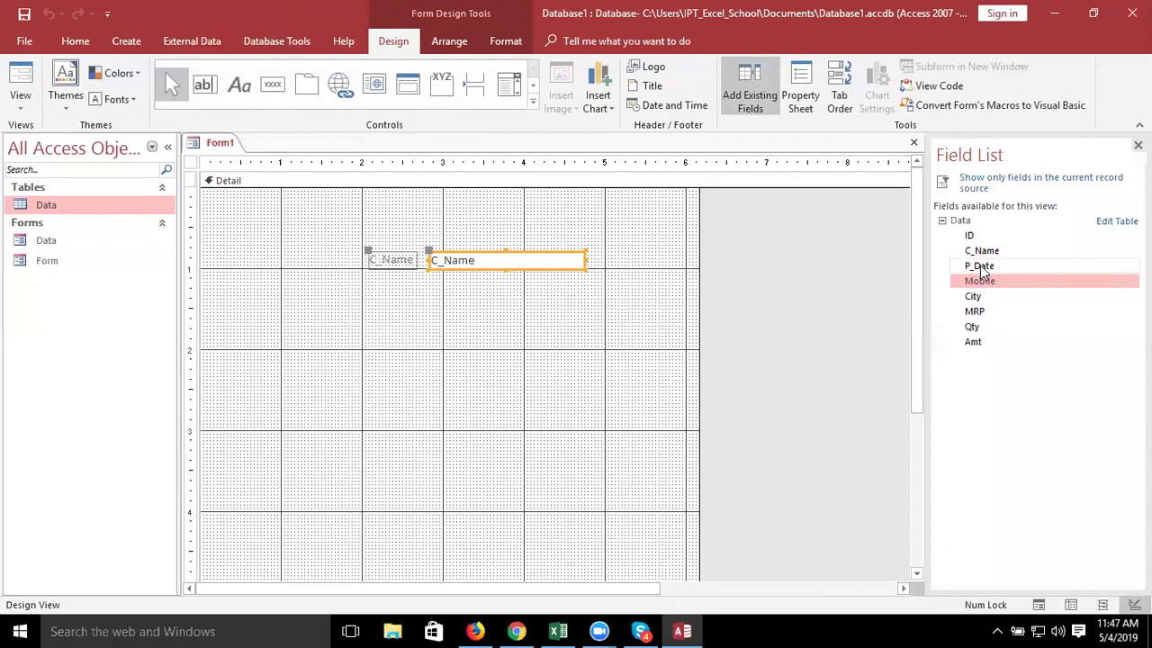
{"action": "left_click_drag", "start_coordinate": [983, 272], "coordinate": [429, 295]}
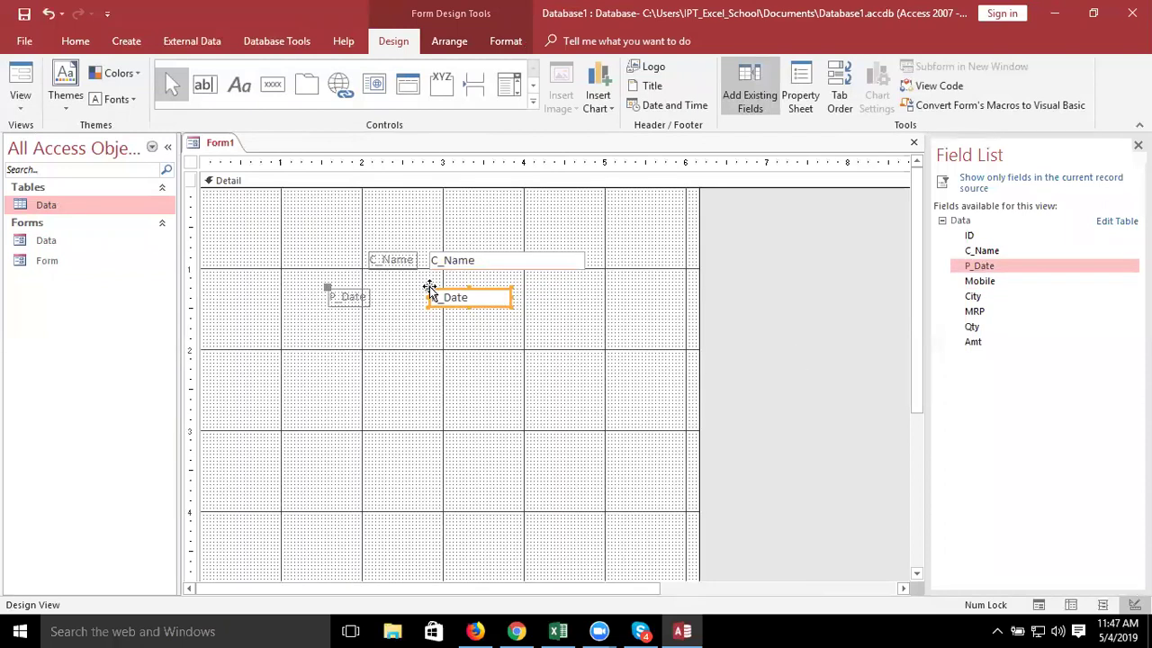
{"action": "left_click_drag", "start_coordinate": [511, 298], "coordinate": [583, 298]}
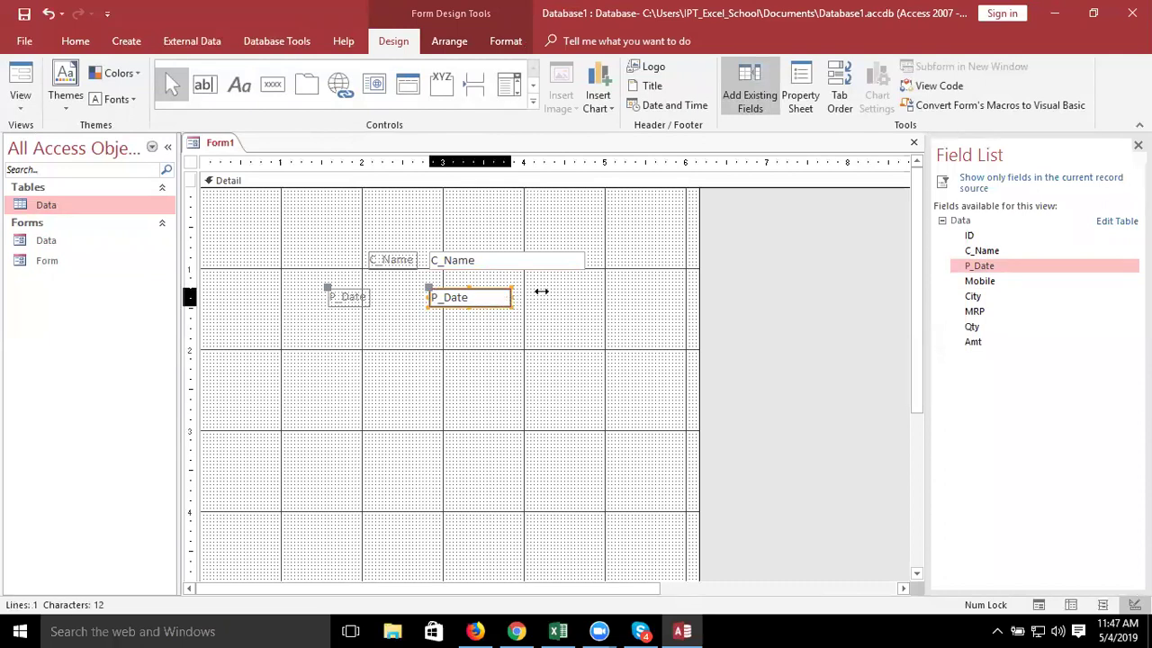
{"action": "left_click_drag", "start_coordinate": [332, 291], "coordinate": [372, 288]}
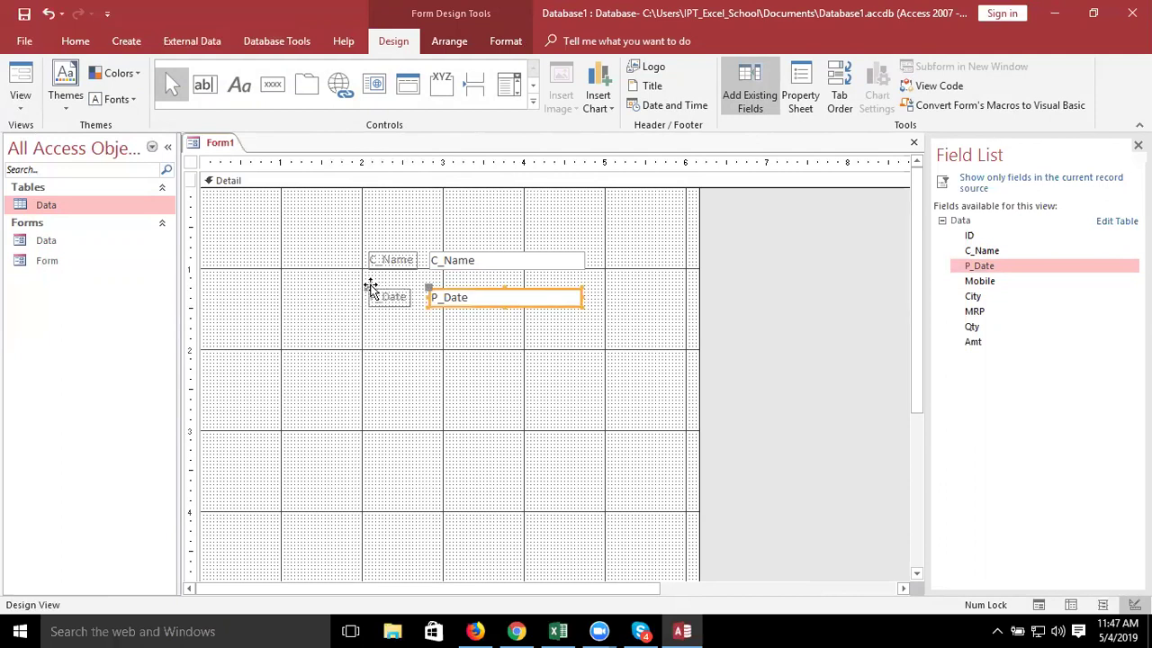
{"action": "left_click", "coordinate": [540, 350]}
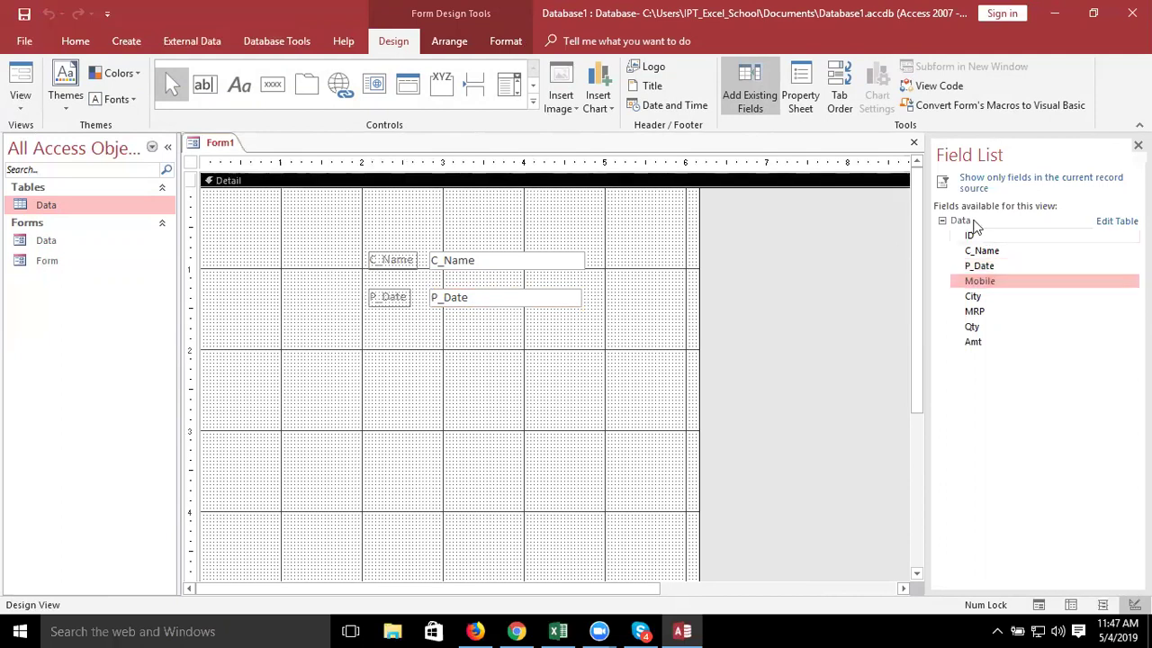
{"action": "left_click", "coordinate": [913, 142]}
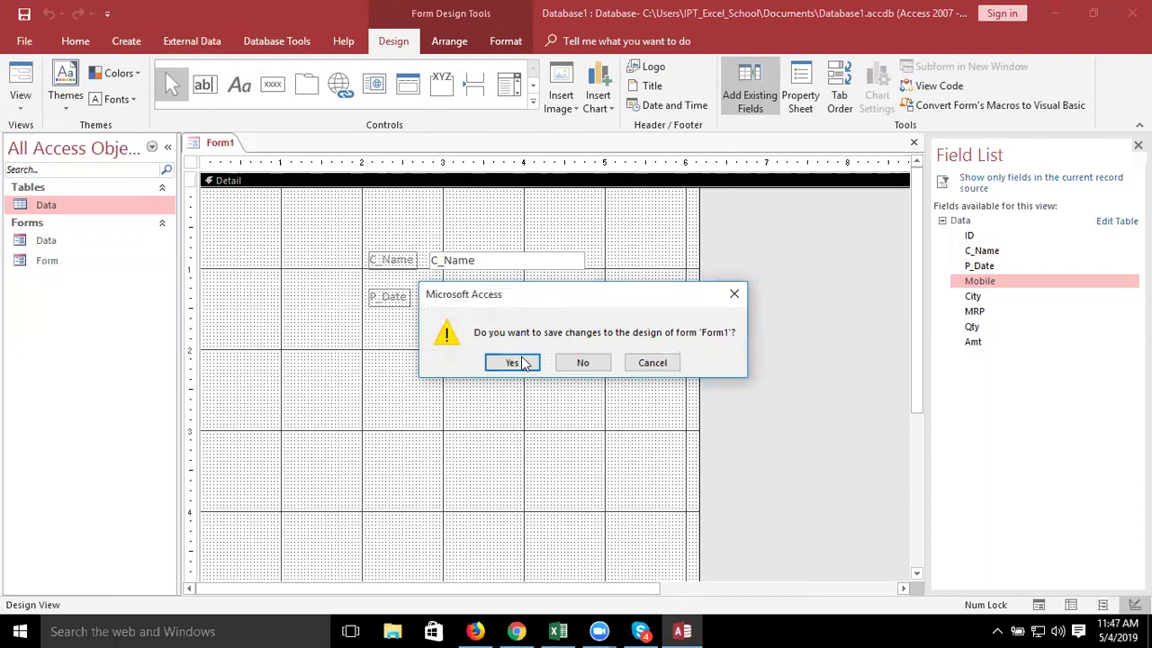
- Save the new design under the name Form1
{"action": "left_click", "coordinate": [514, 361]}
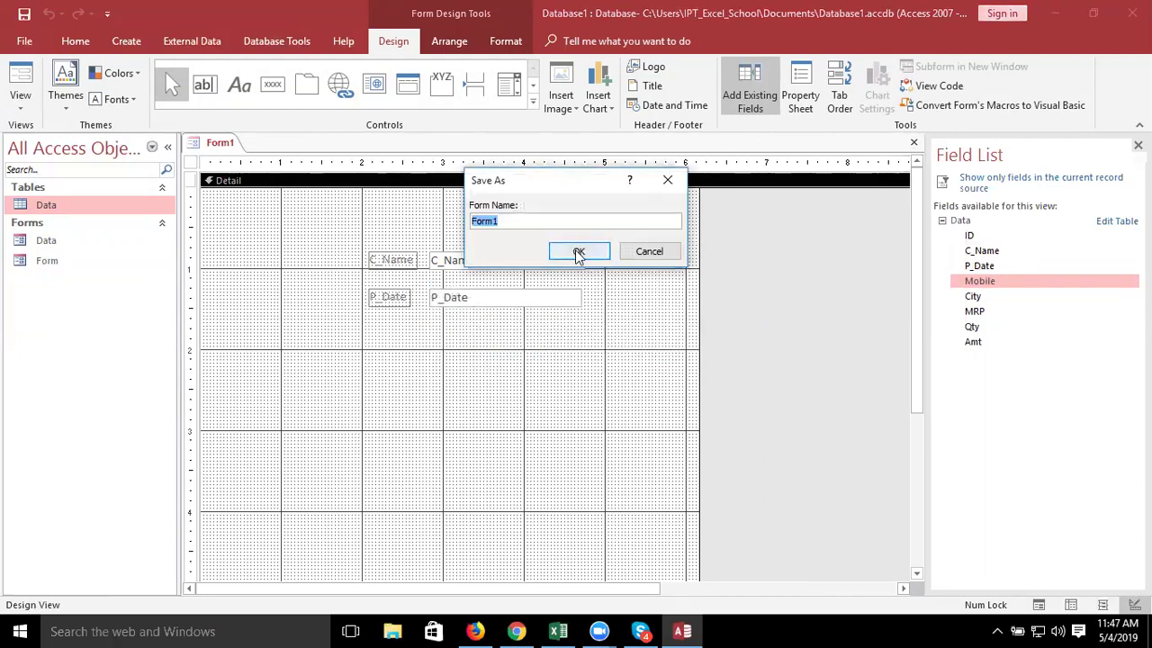
{"action": "left_click", "coordinate": [579, 253]}
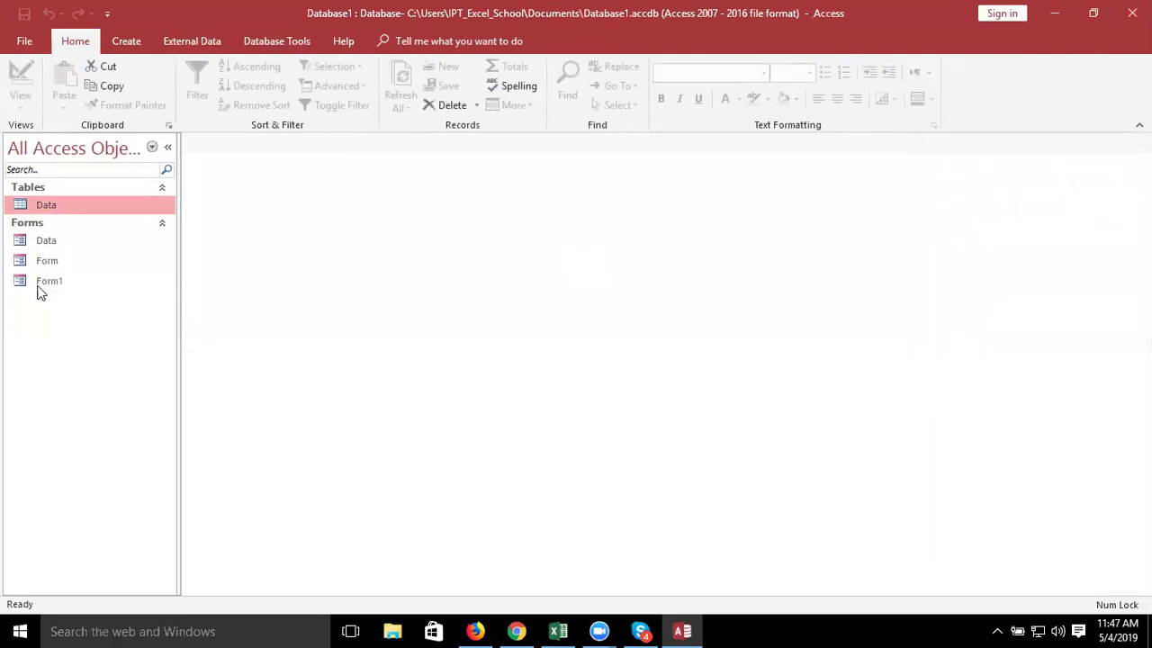
{"action": "left_click", "coordinate": [44, 284]}
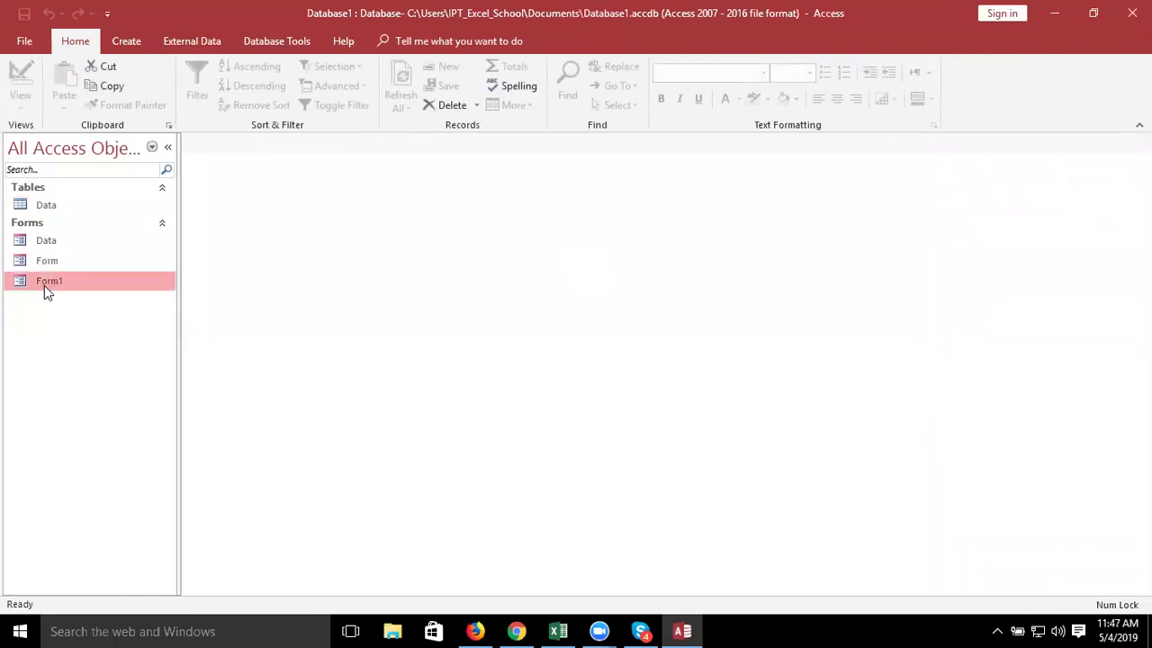
- Browse the Navigation and More Forms dropdowns on the Create tab
{"action": "left_click", "coordinate": [125, 41]}
{"action": "left_click", "coordinate": [52, 209]}
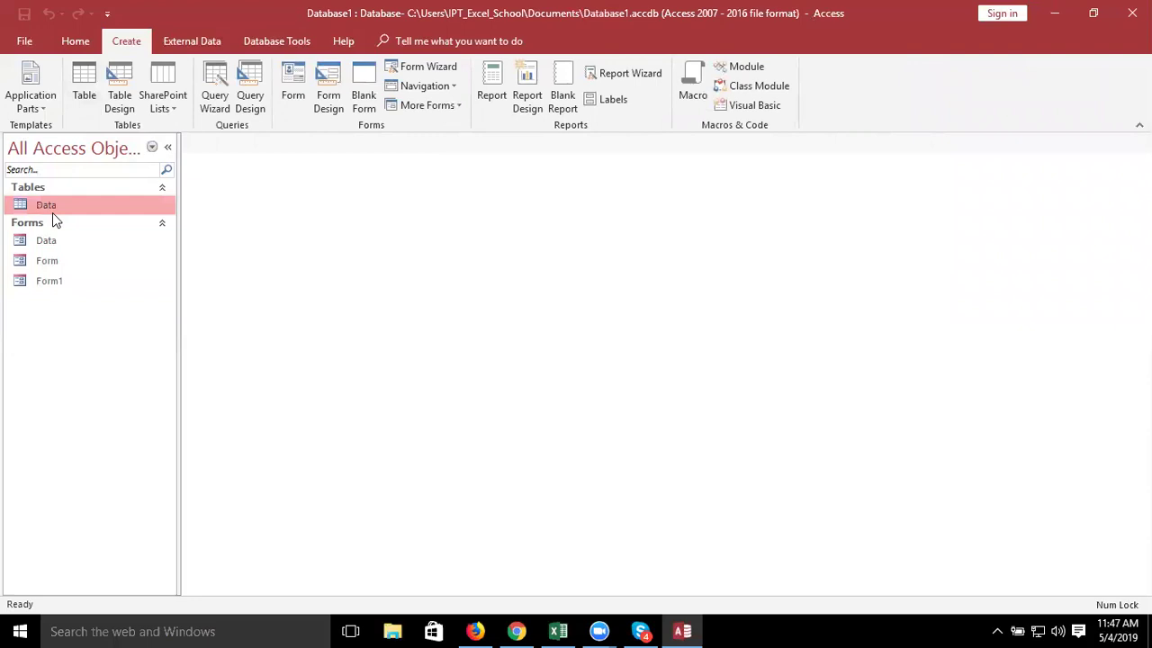
{"action": "left_click", "coordinate": [454, 85]}
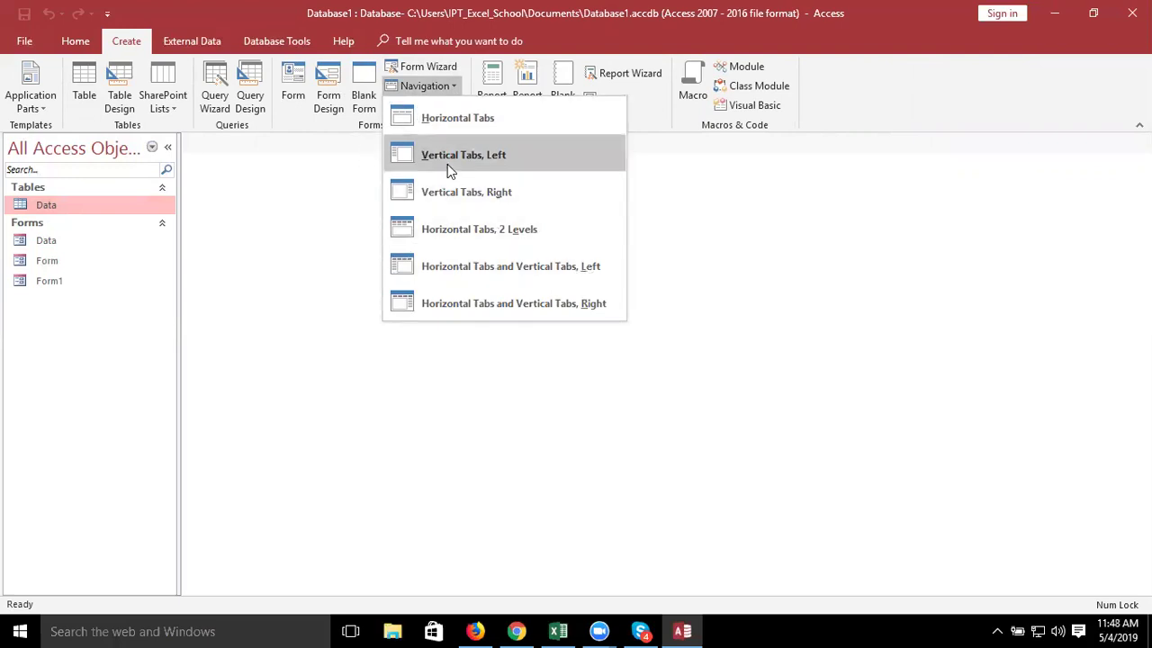
{"action": "left_click", "coordinate": [345, 147]}
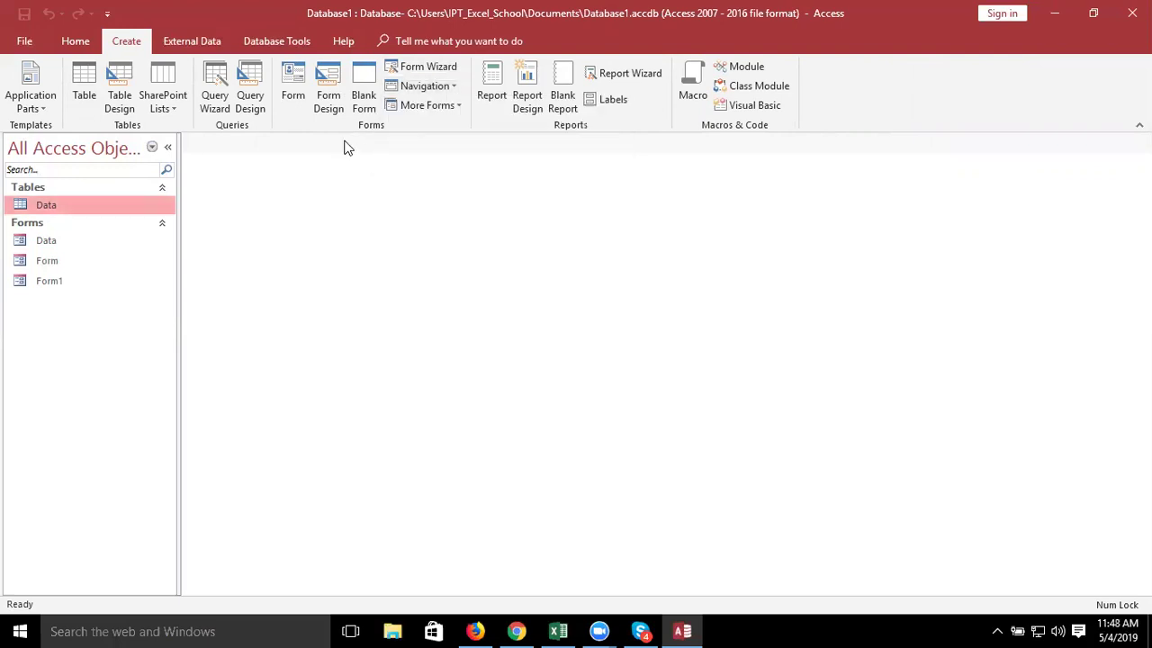
{"action": "left_click", "coordinate": [459, 106]}
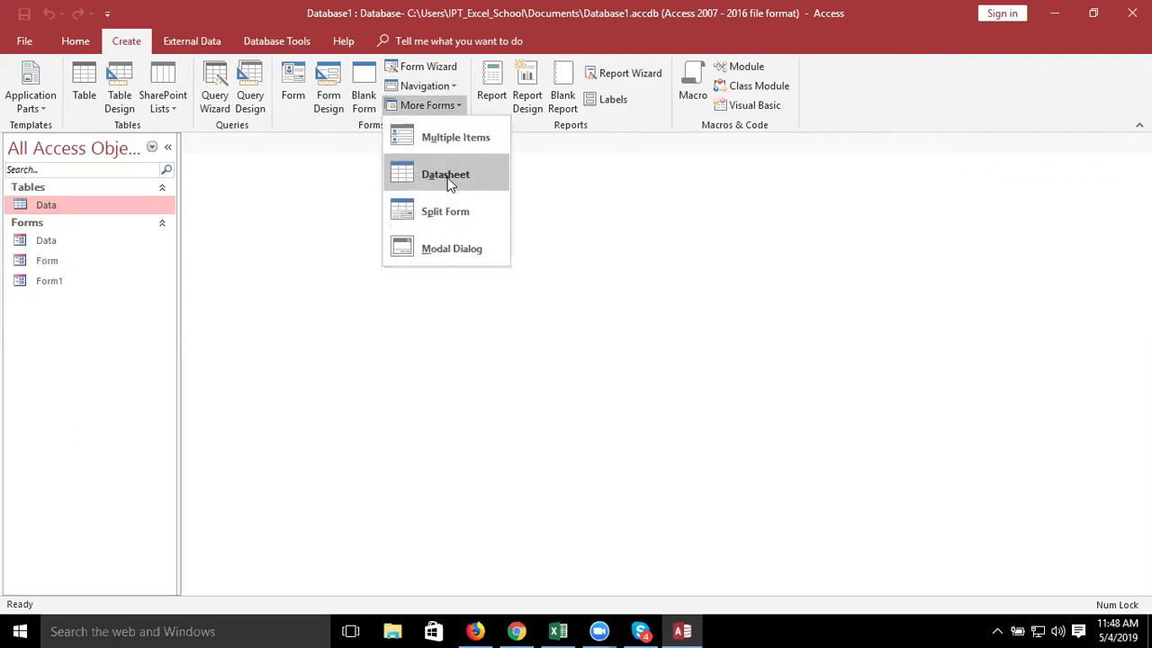
{"action": "left_click", "coordinate": [139, 259]}
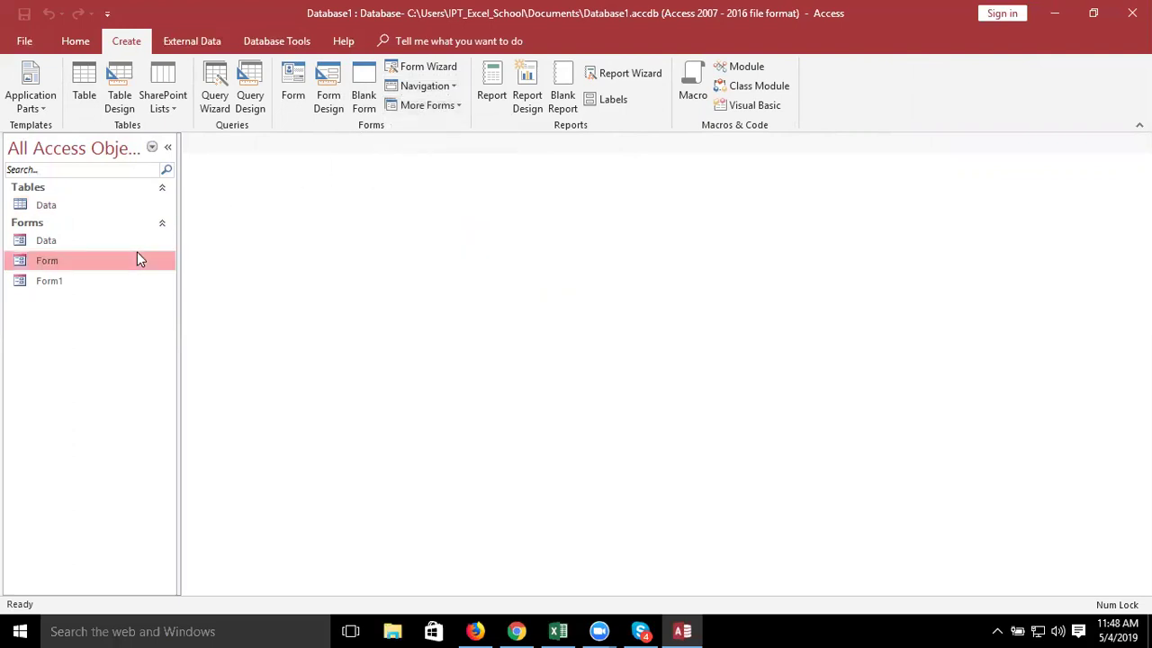